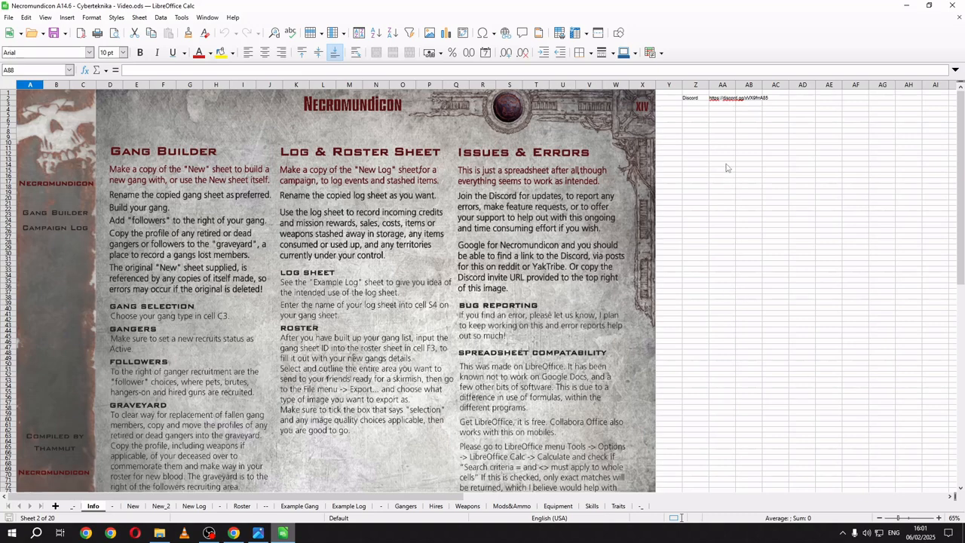
Step: Open the New_2 sheet and choose Outcasts as the gang type in cell C3
click(723, 98)
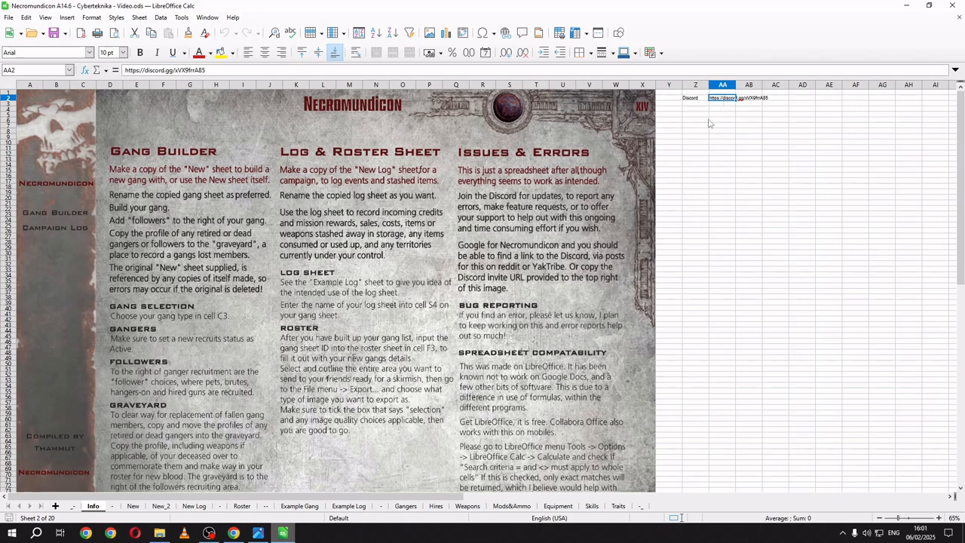
click(157, 509)
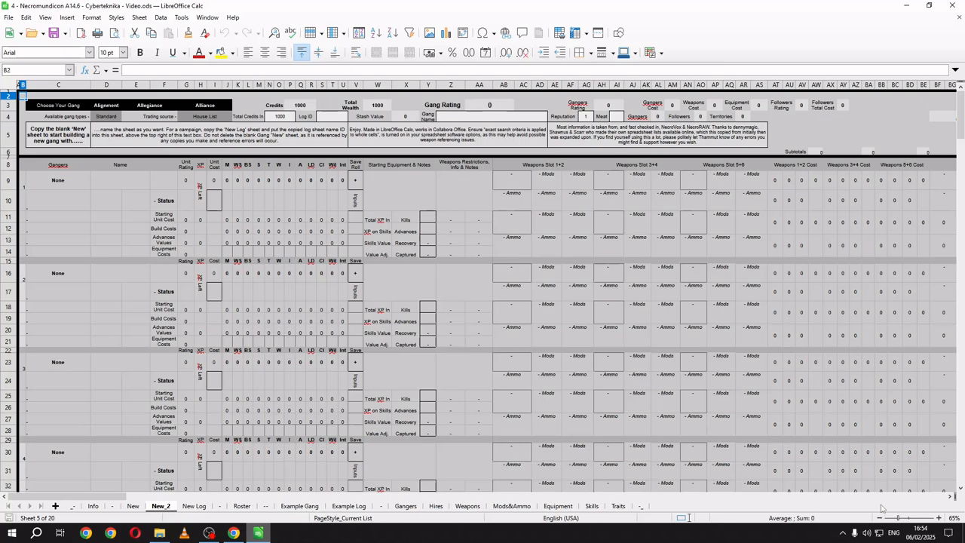
click(939, 518)
click(939, 519)
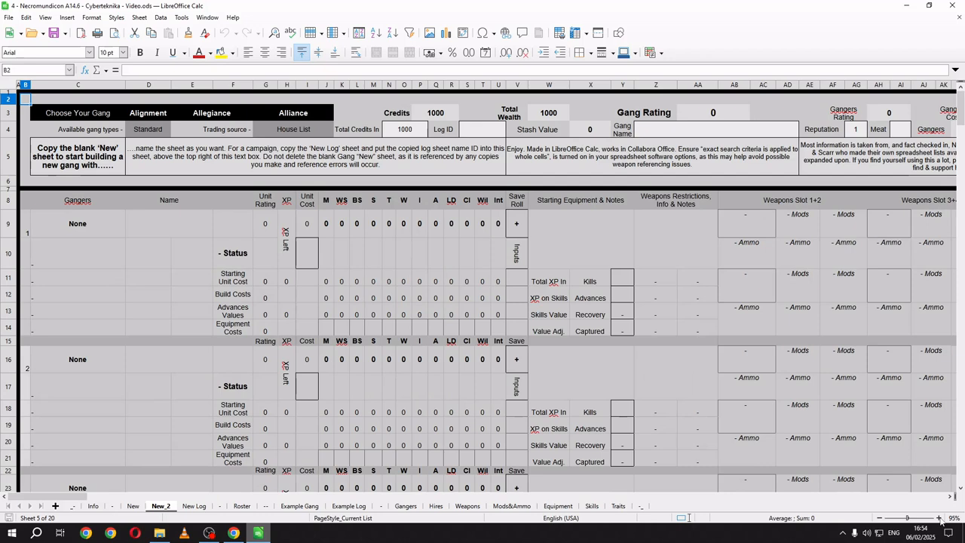
click(939, 518)
click(939, 518)
click(939, 519)
click(939, 519)
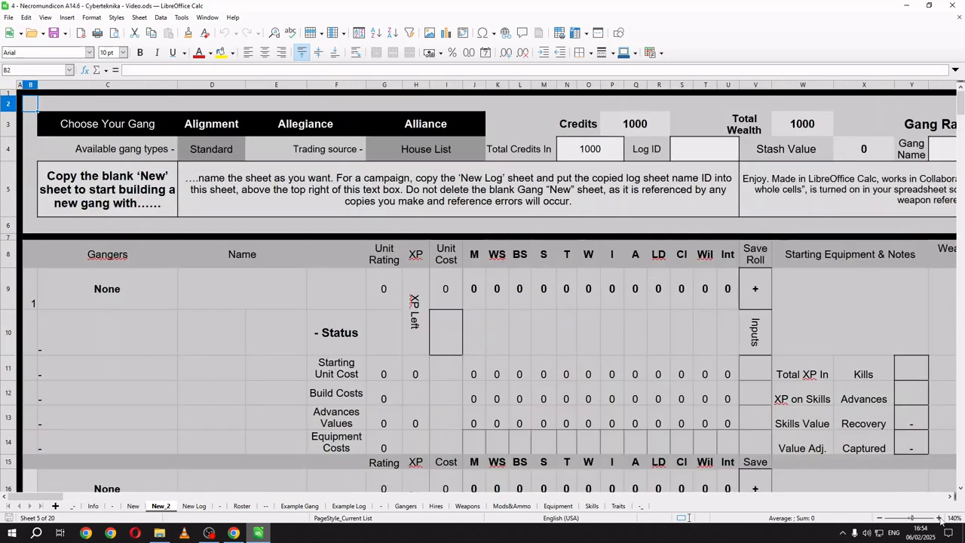
click(67, 122)
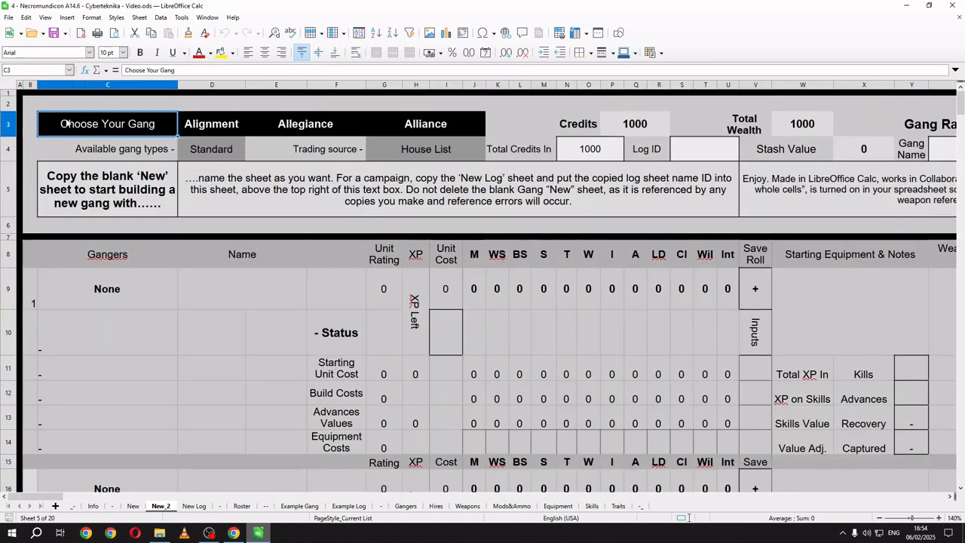
click(182, 130)
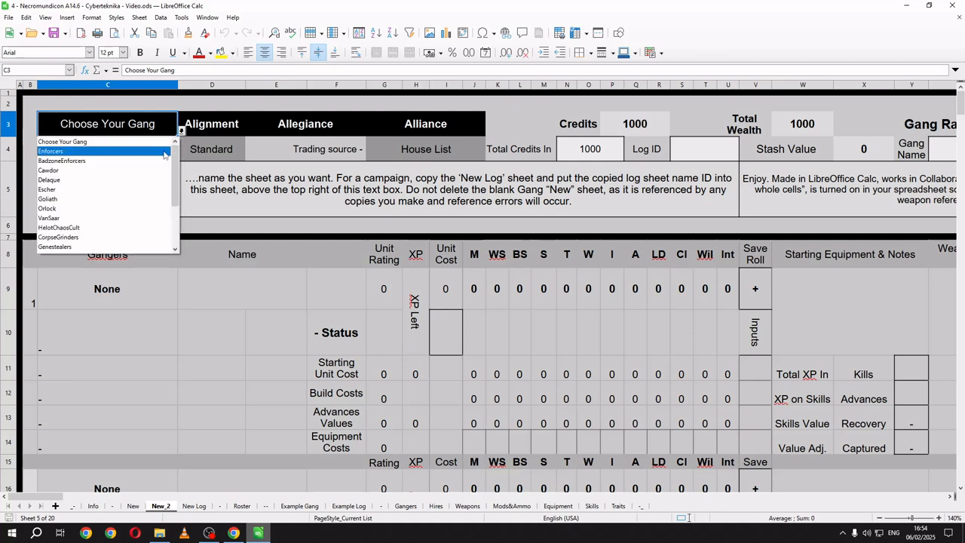
scroll(150, 187, down, 5)
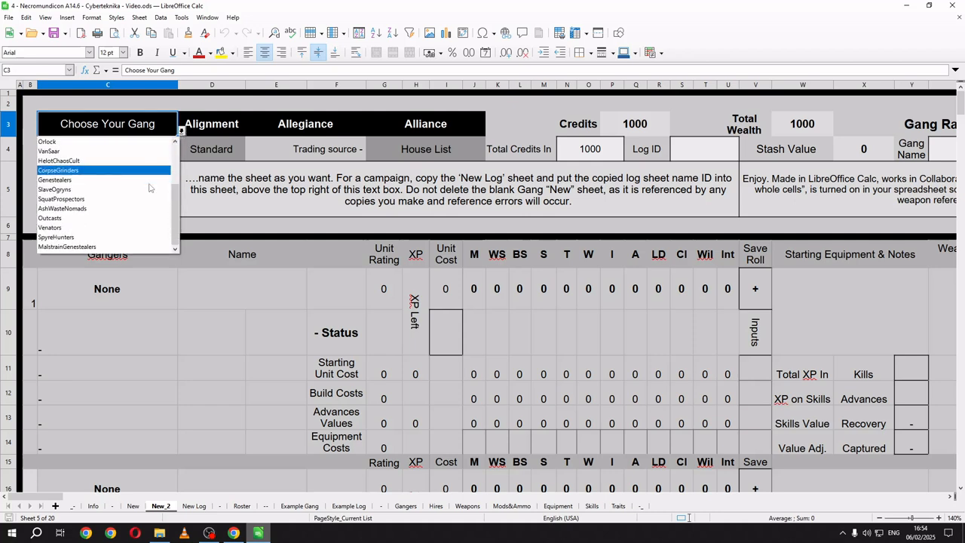
Step: Set the gang's alignment to Outlaw and its allegiance to Unaligned
click(210, 124)
click(249, 130)
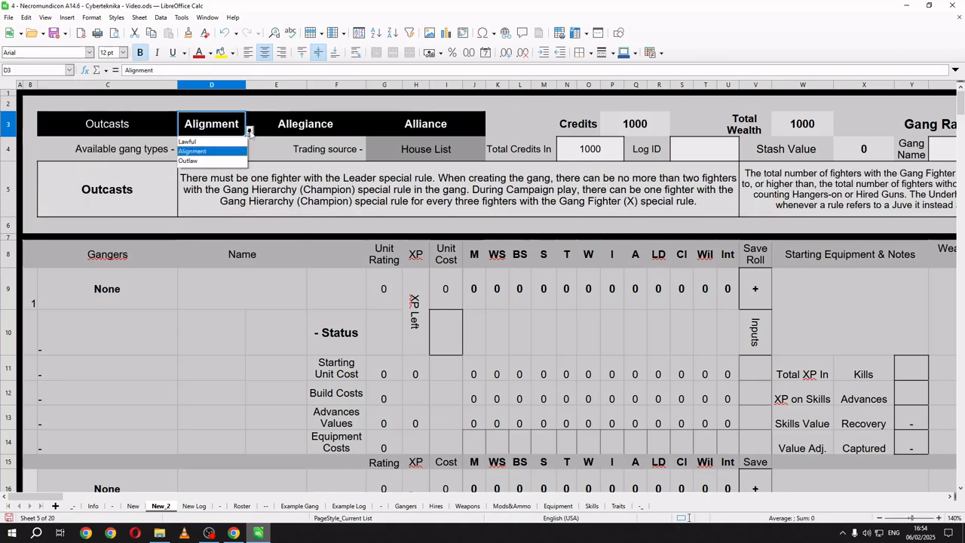
click(211, 152)
click(319, 130)
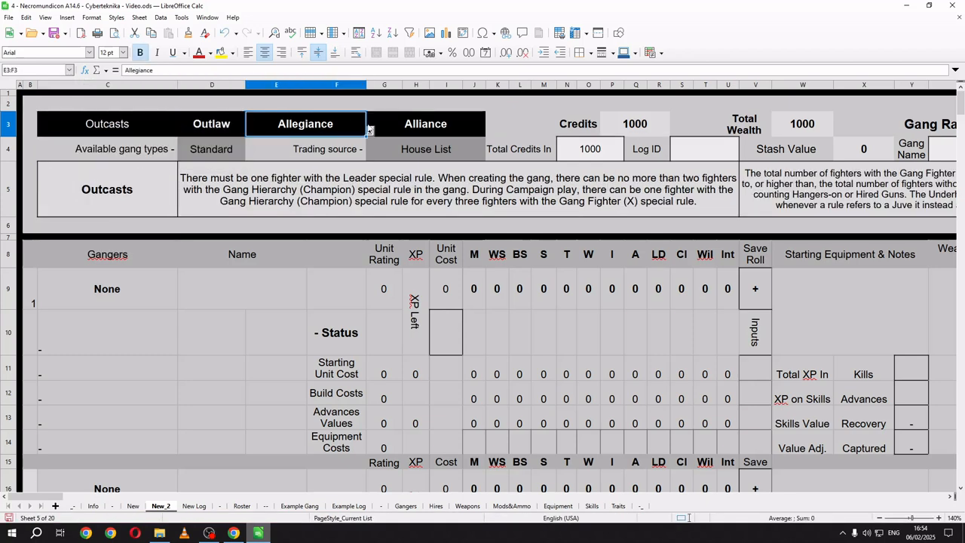
click(370, 130)
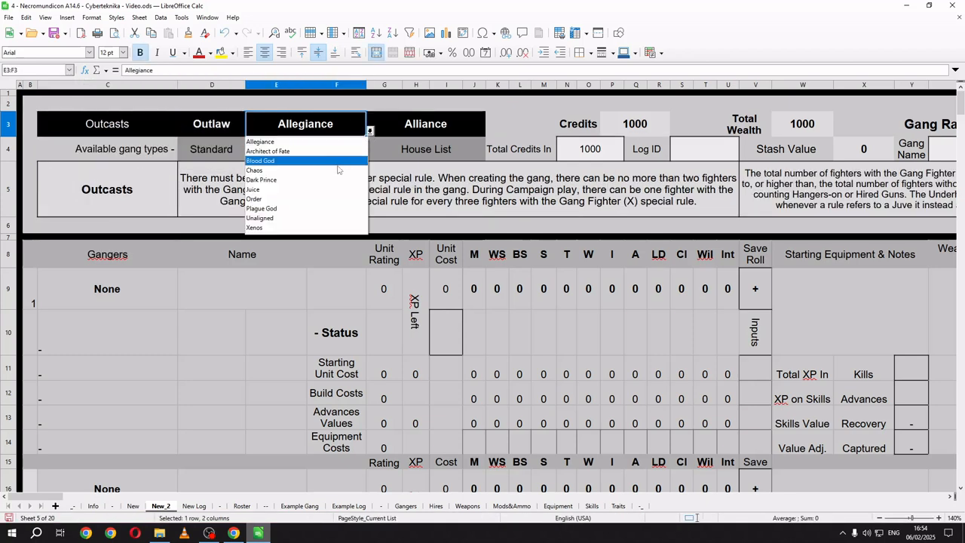
click(289, 217)
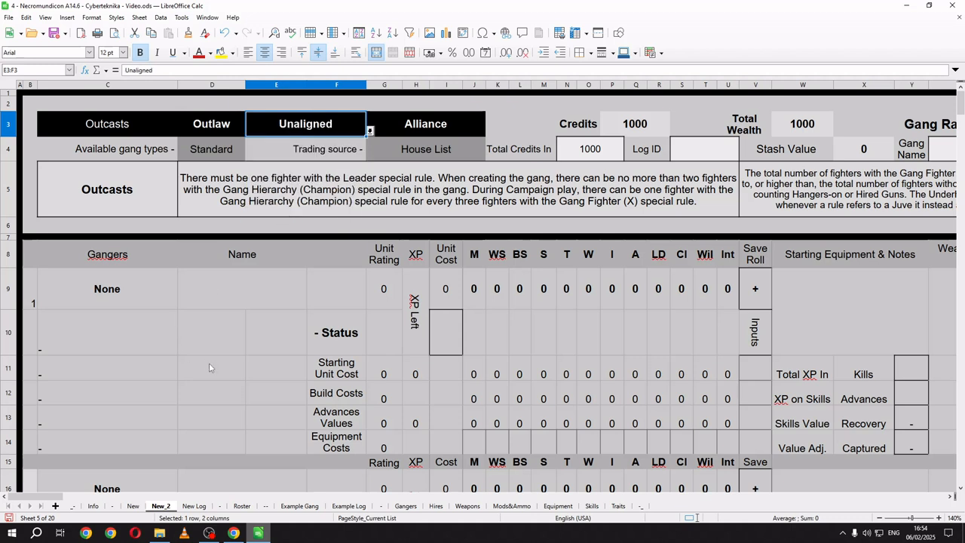
Step: Recruit an Outcast Leader Type I as the first ganger and set the fighter's status to Active
click(156, 290)
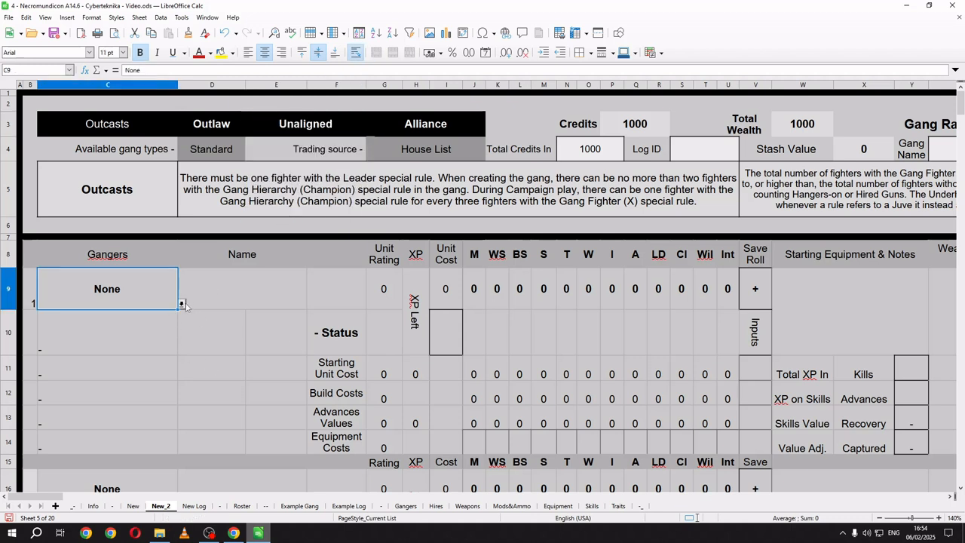
click(181, 303)
click(147, 324)
click(344, 345)
click(371, 350)
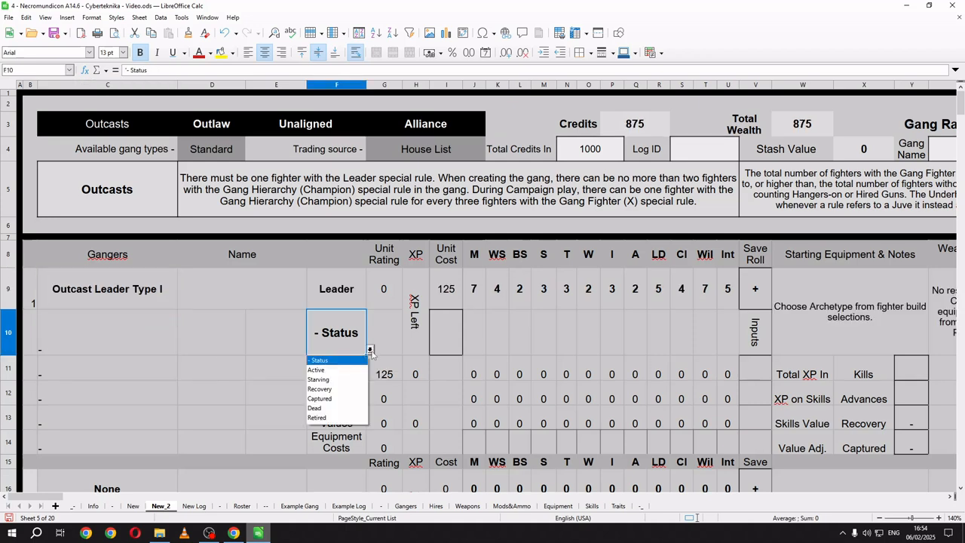
click(334, 367)
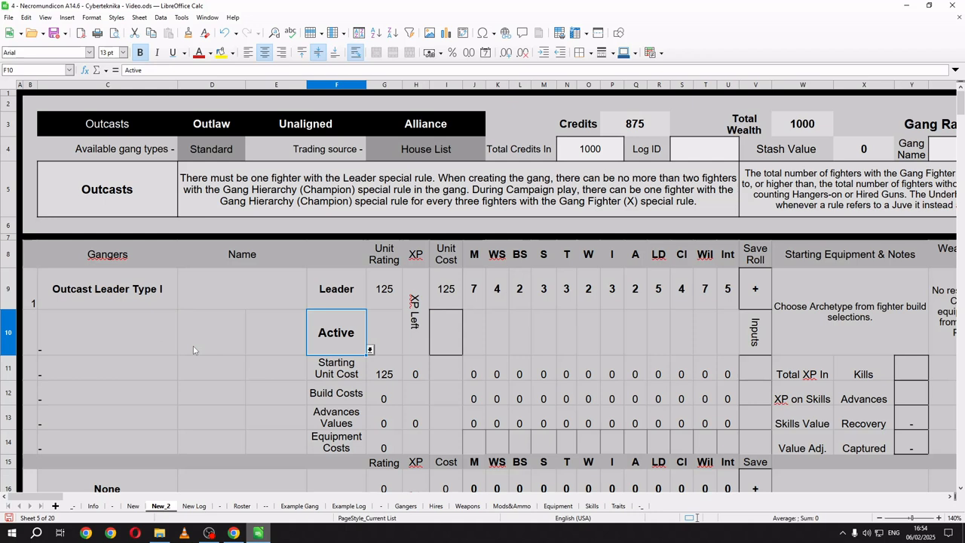
Step: Give the leader the Mutant archetype in C10 and the Vast Bulk mutation in C11
click(139, 344)
click(181, 350)
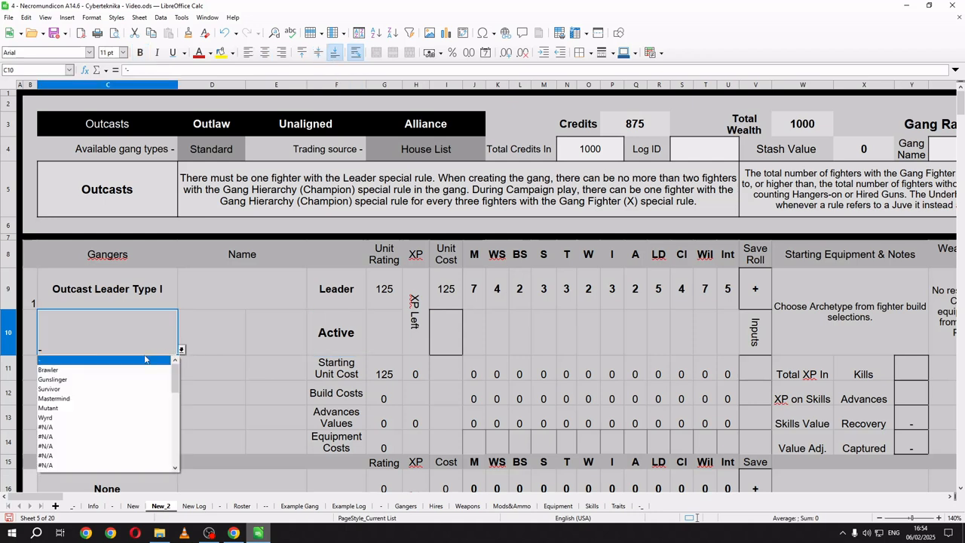
click(73, 408)
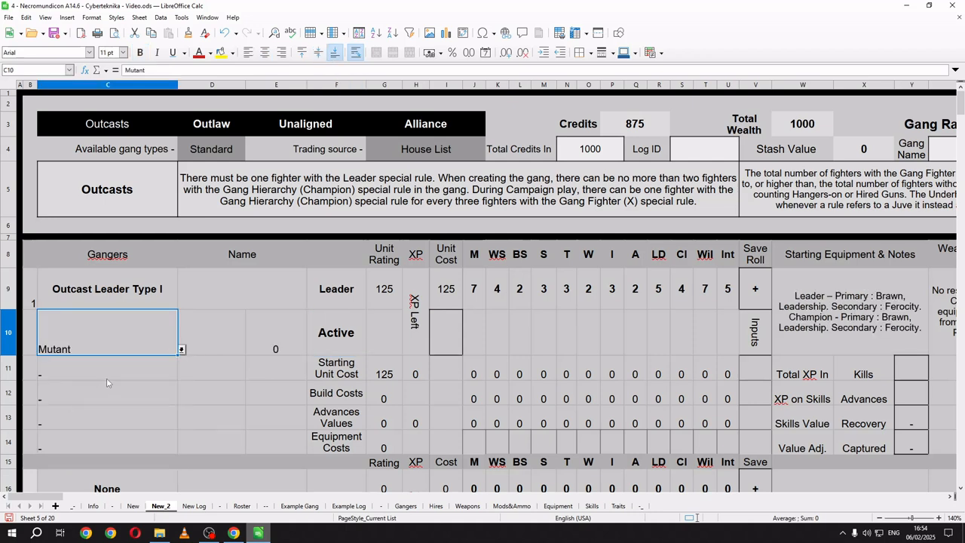
click(117, 372)
click(181, 373)
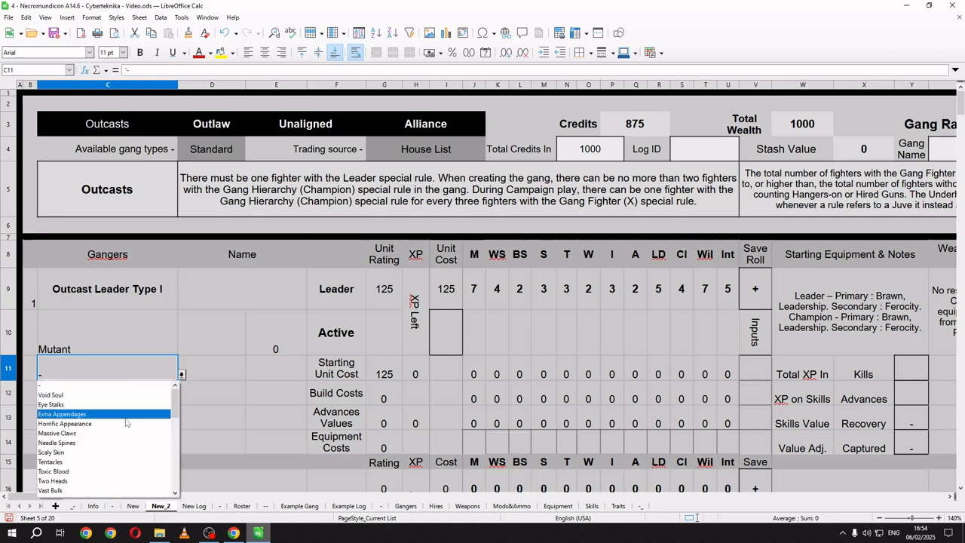
click(76, 427)
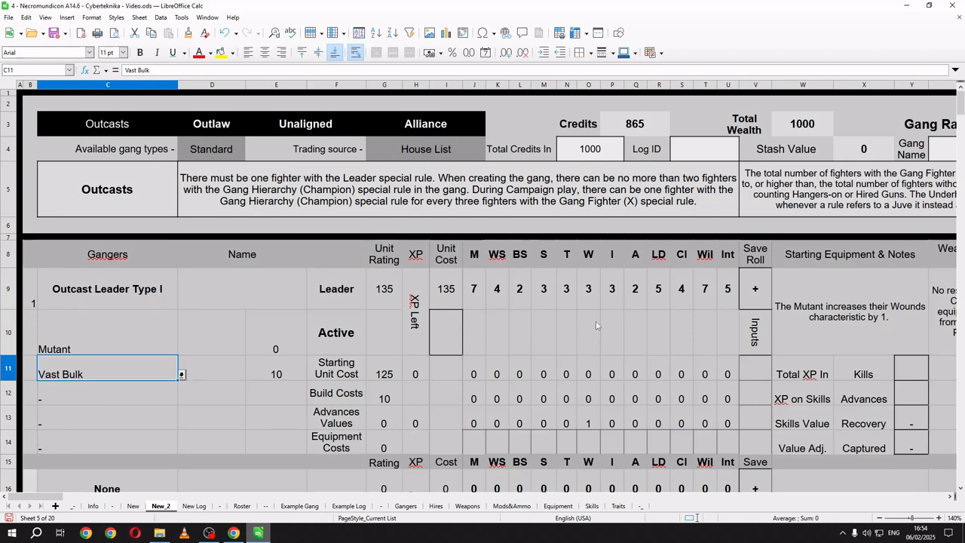
Step: Reset the leader's mutation in C11 to the blank dash option and choose Vast Bulk again
click(181, 374)
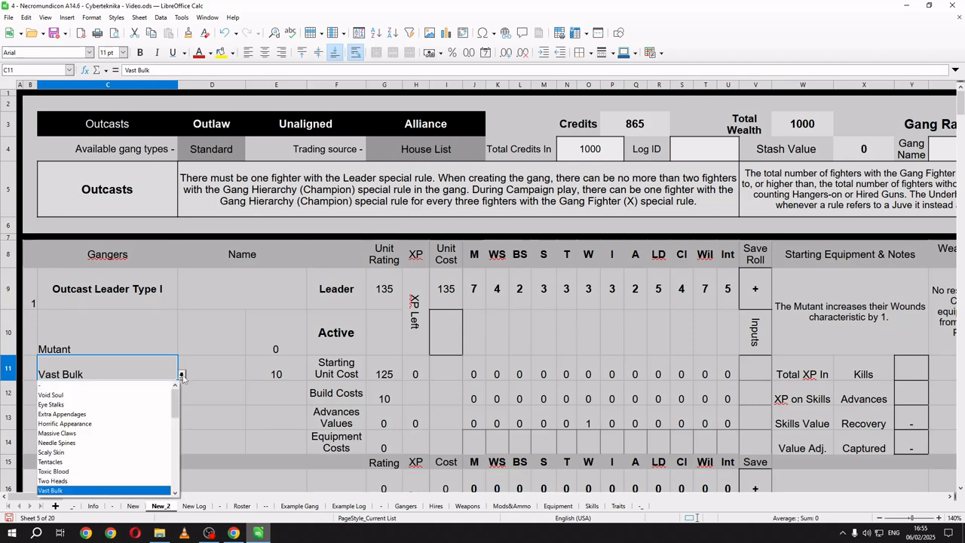
click(128, 386)
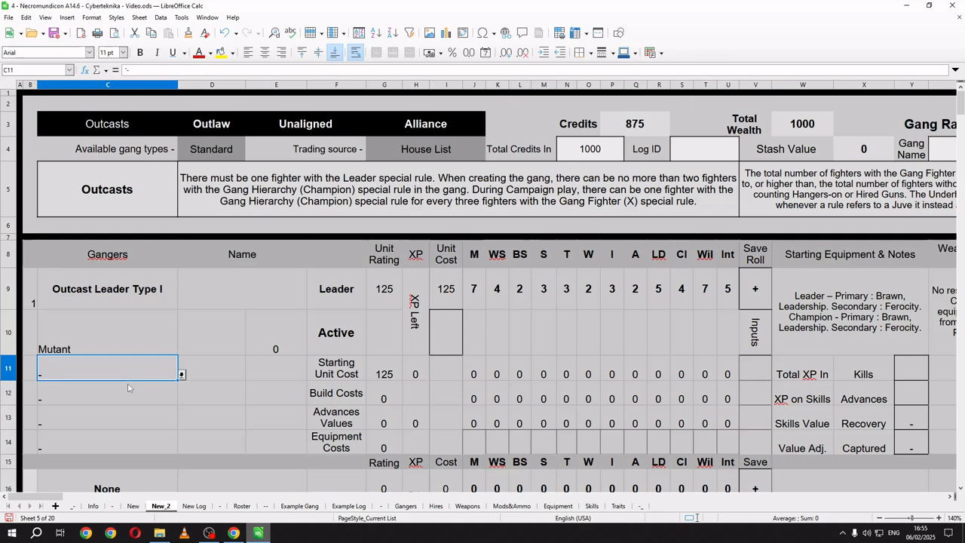
click(181, 374)
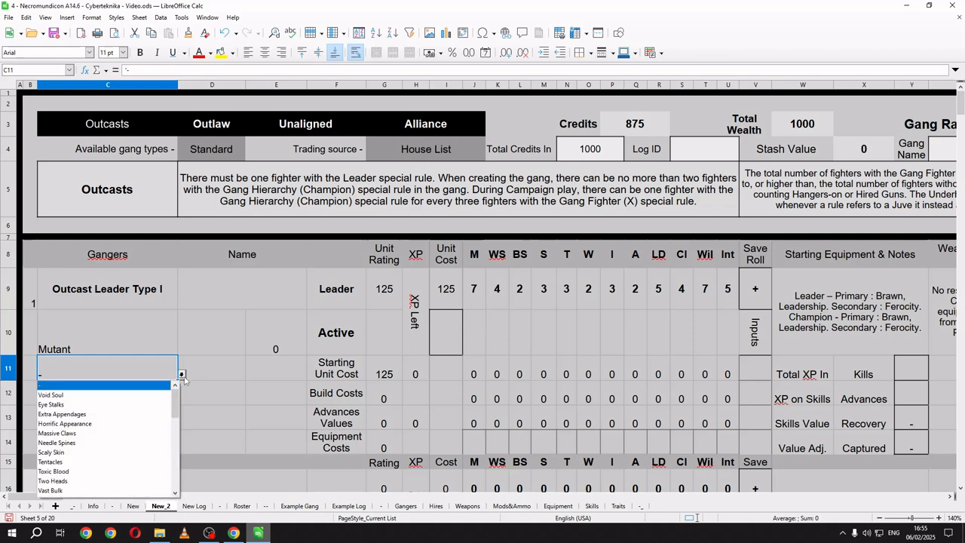
click(79, 490)
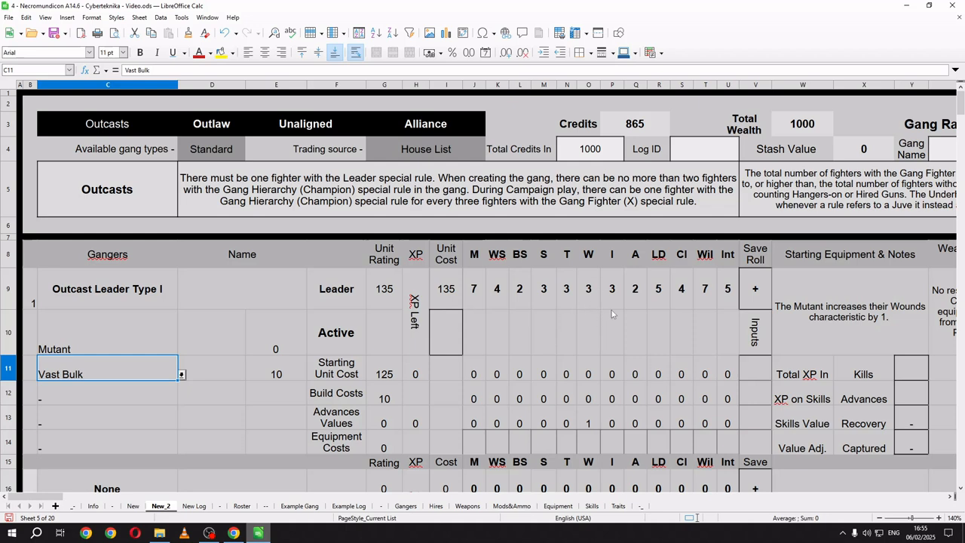
Step: Enter manual characteristic adjustments for the leader in row 14: 1 for Movement and -1 for Weapon Skill
click(473, 441)
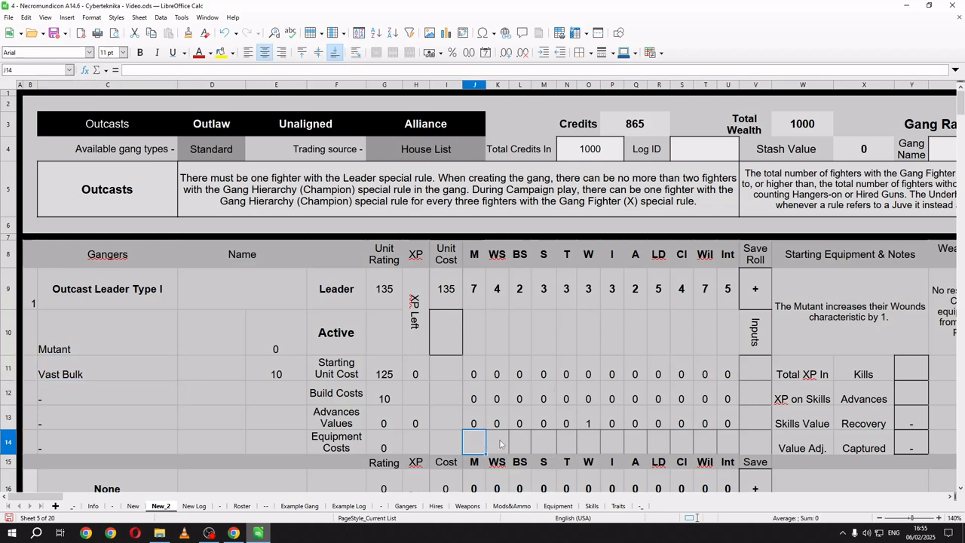
click(498, 443)
click(521, 446)
click(543, 447)
click(567, 447)
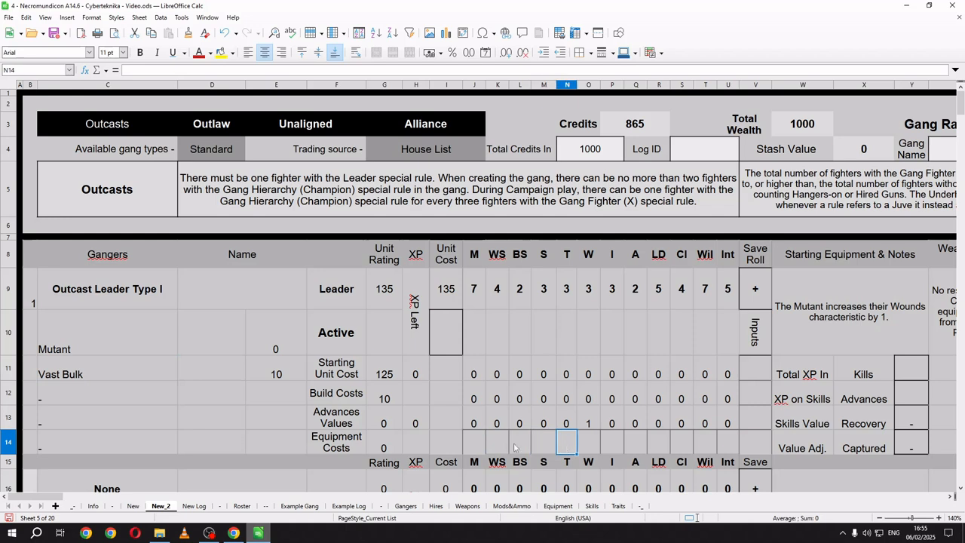
click(483, 447)
text(1)
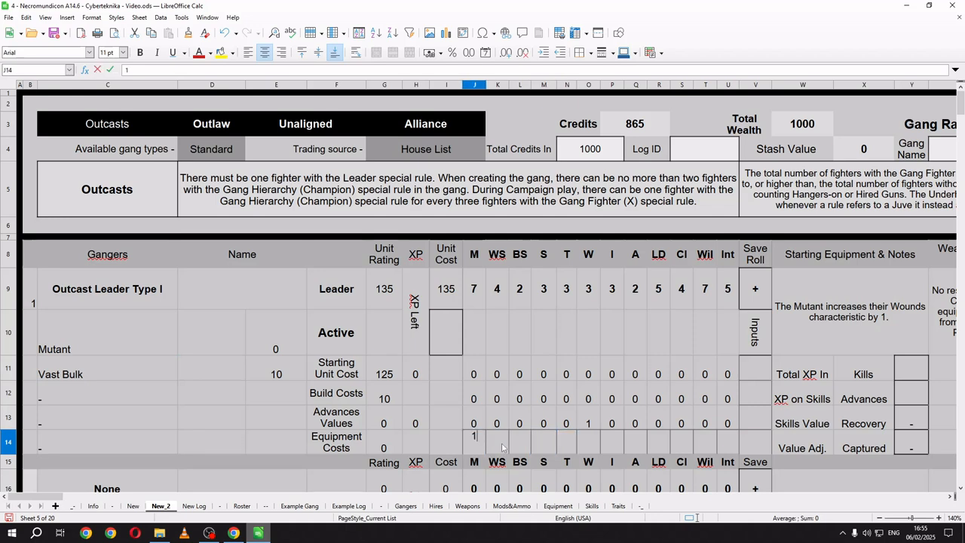
click(502, 447)
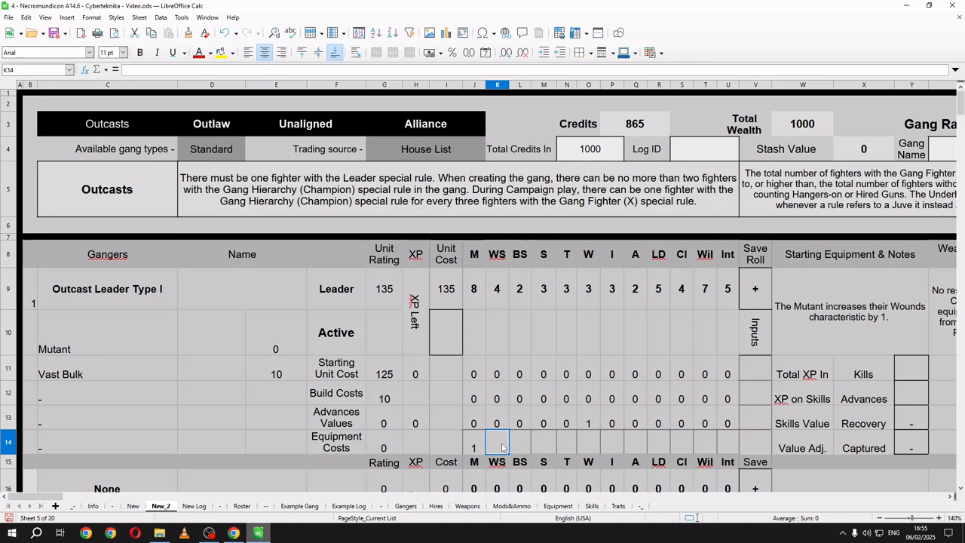
text(-1)
key(Return)
click(502, 448)
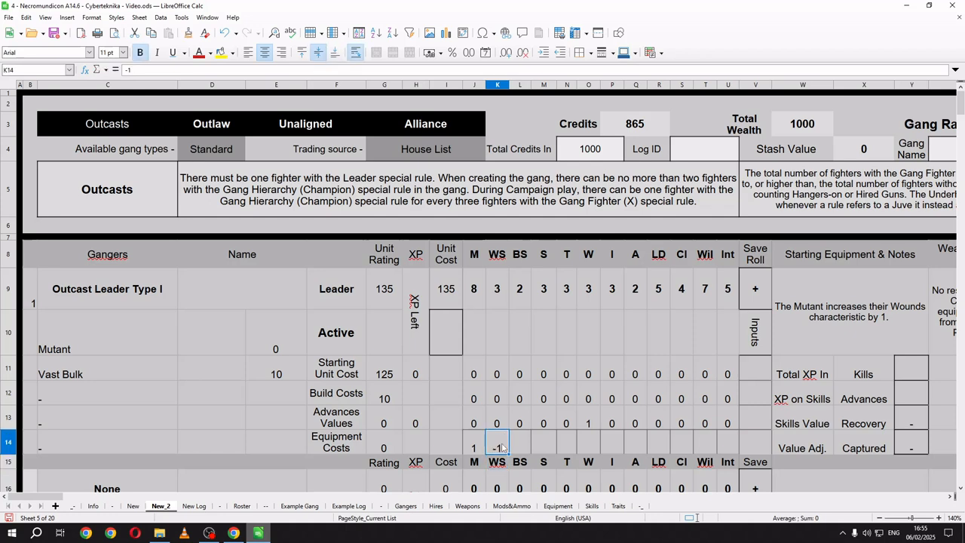
Step: Enter a unit cost adjustment of -10 for the leader in cell I10
click(448, 334)
text(-10)
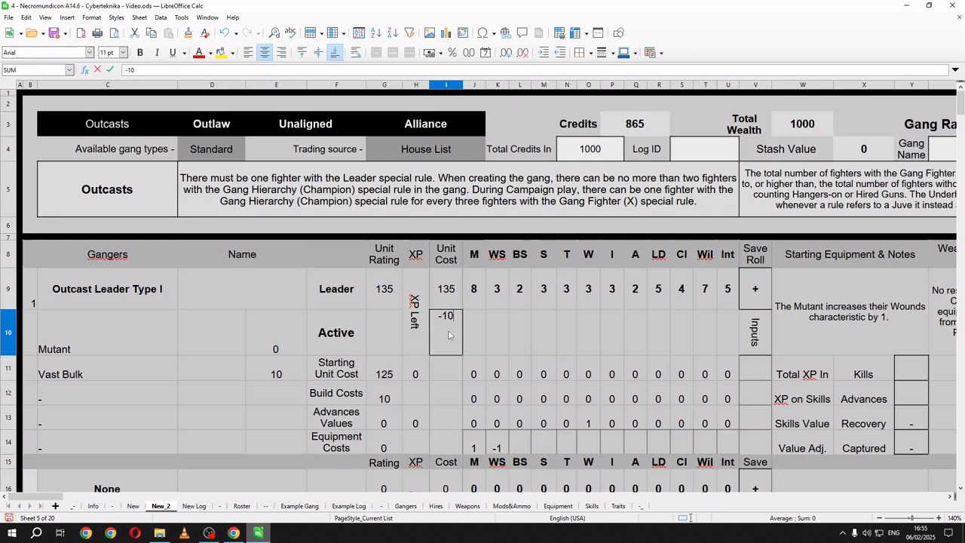
key(Return)
click(449, 334)
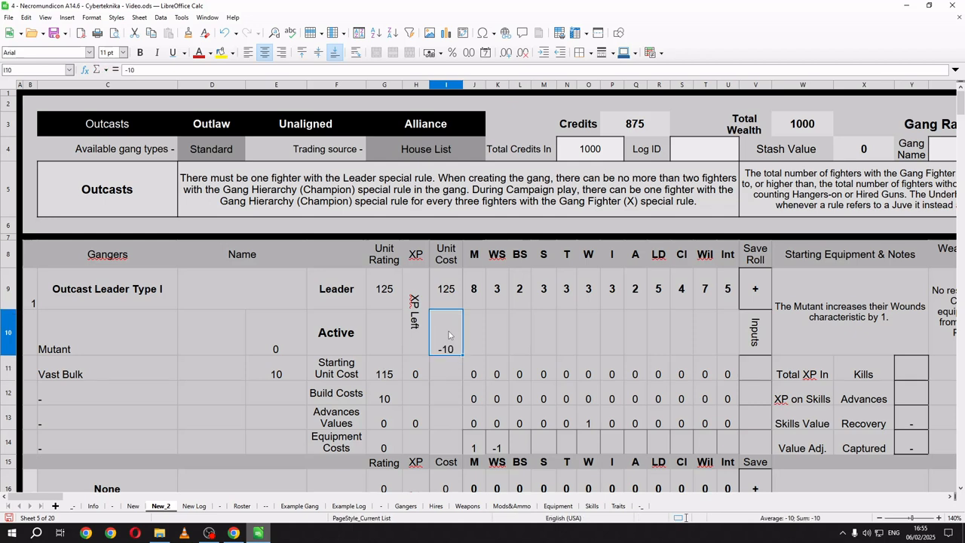
key(Down)
key(Down)
key(Down)
key(Down)
key(Right)
key(Right)
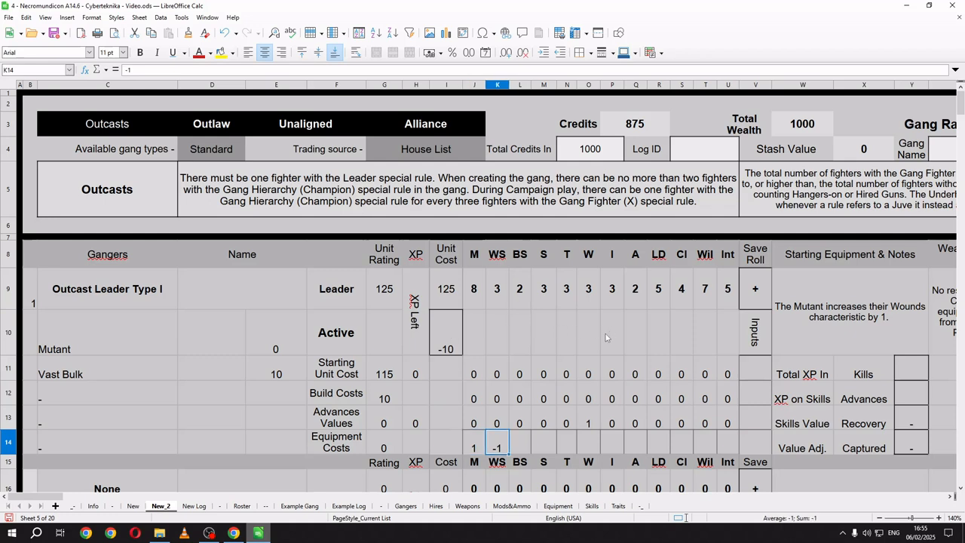
Step: Add the Extra Appendages mutation in C12 and the Toxic Blood mutation in C13 to the leader
click(161, 396)
click(182, 398)
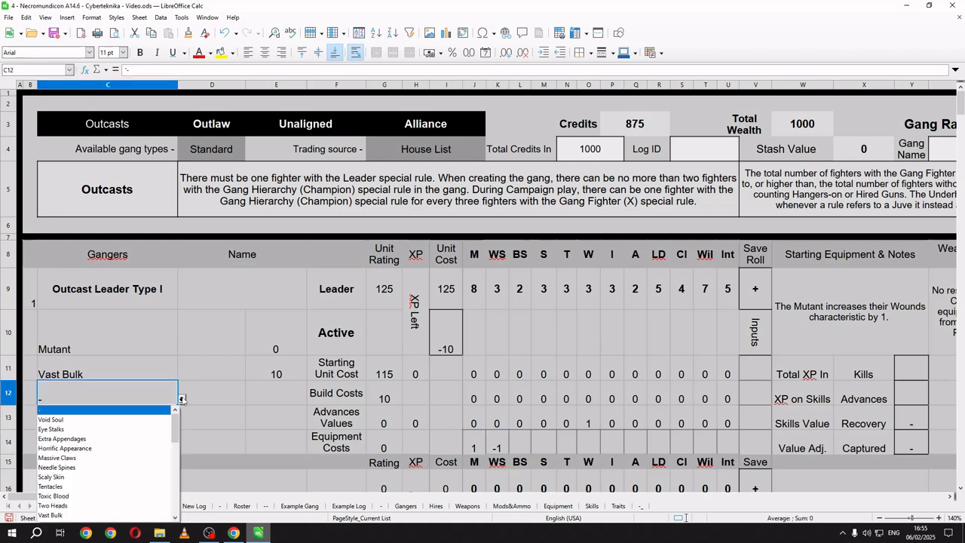
click(113, 438)
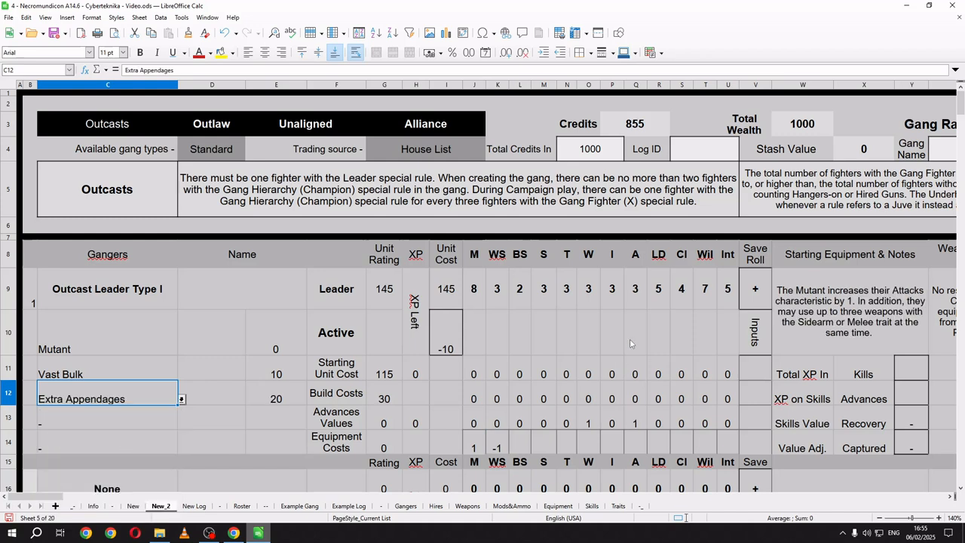
click(156, 417)
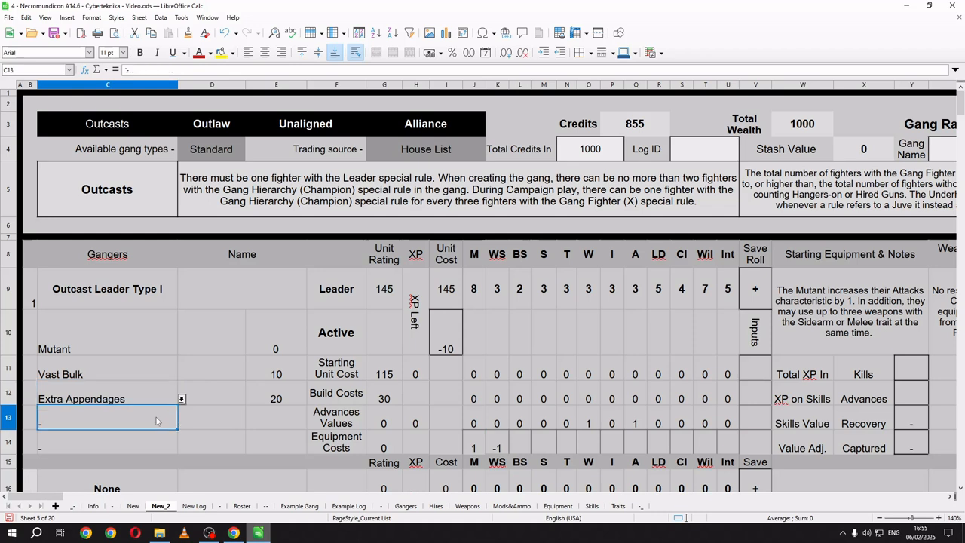
click(181, 424)
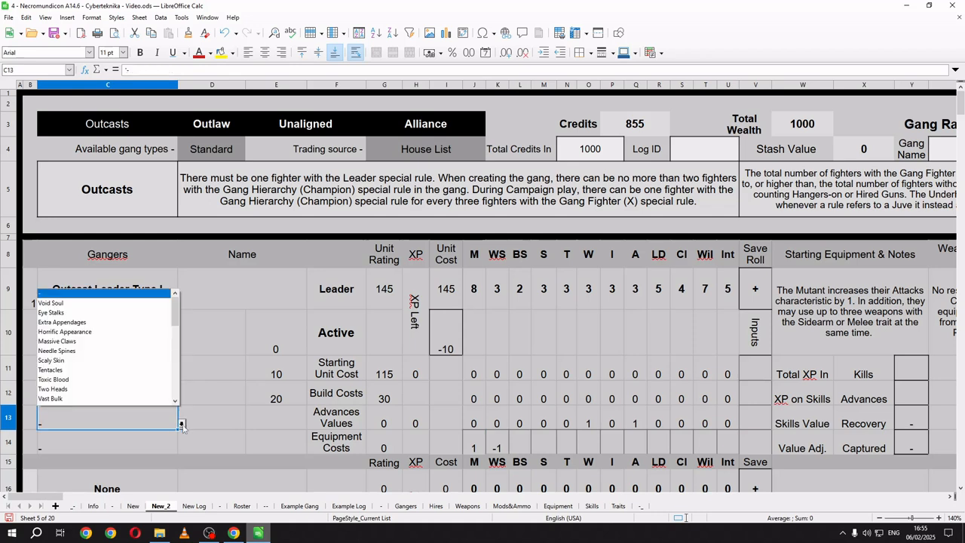
click(140, 383)
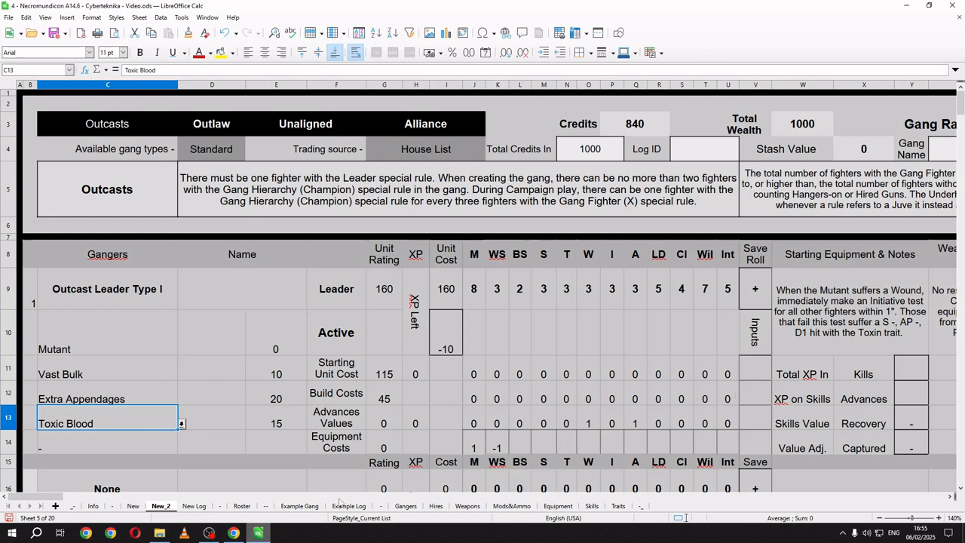
Step: Name the gang Da Mutie Boyz in the Gang Name field
click(950, 498)
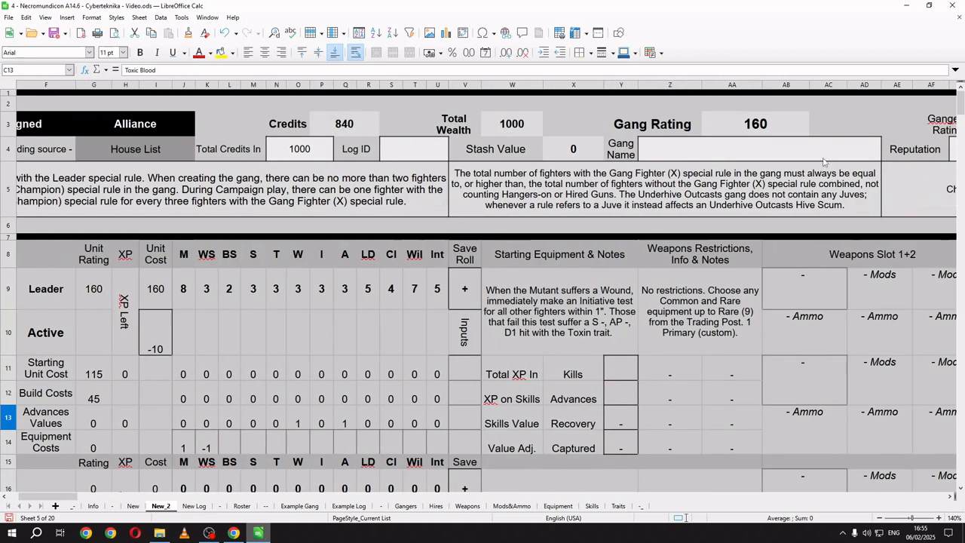
double_click(722, 152)
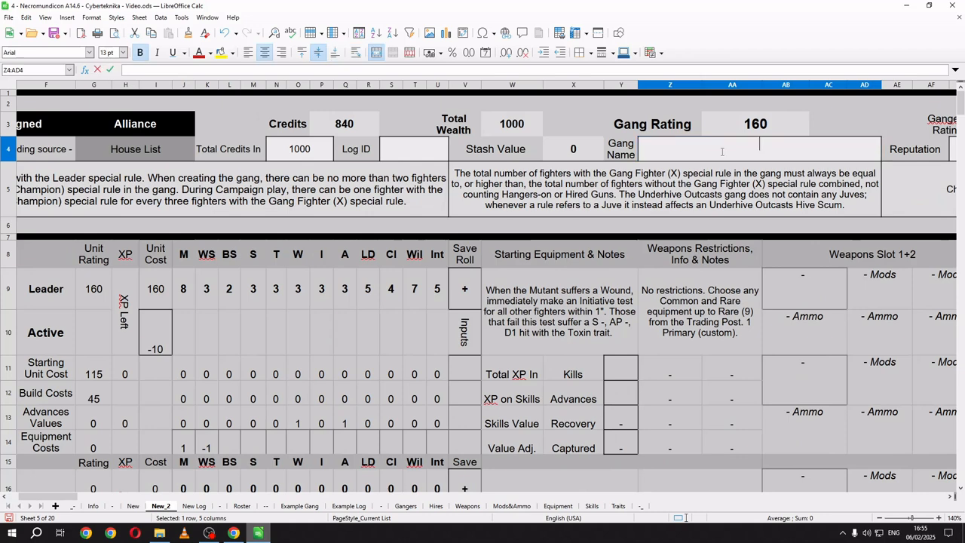
text(Da )
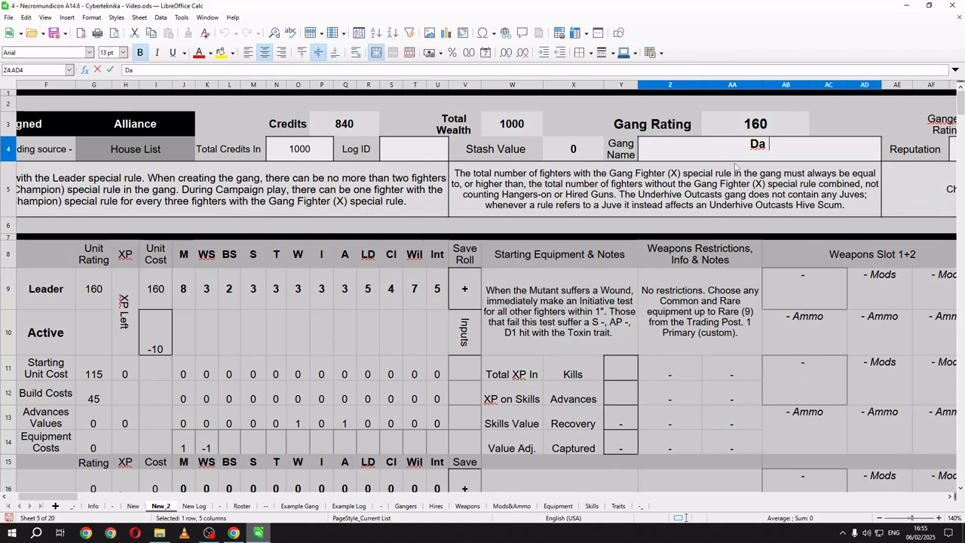
text(M utie B)
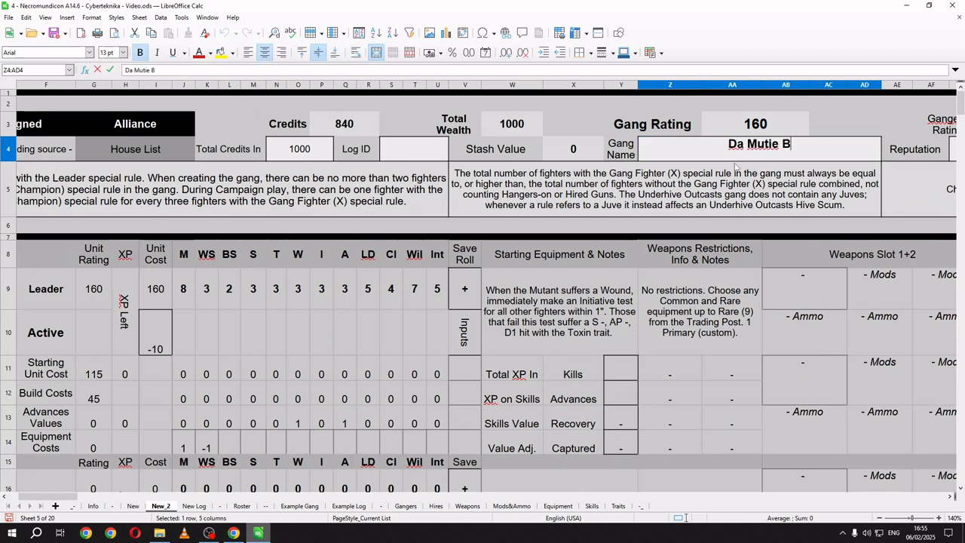
text(oys)
key(BackSpace)
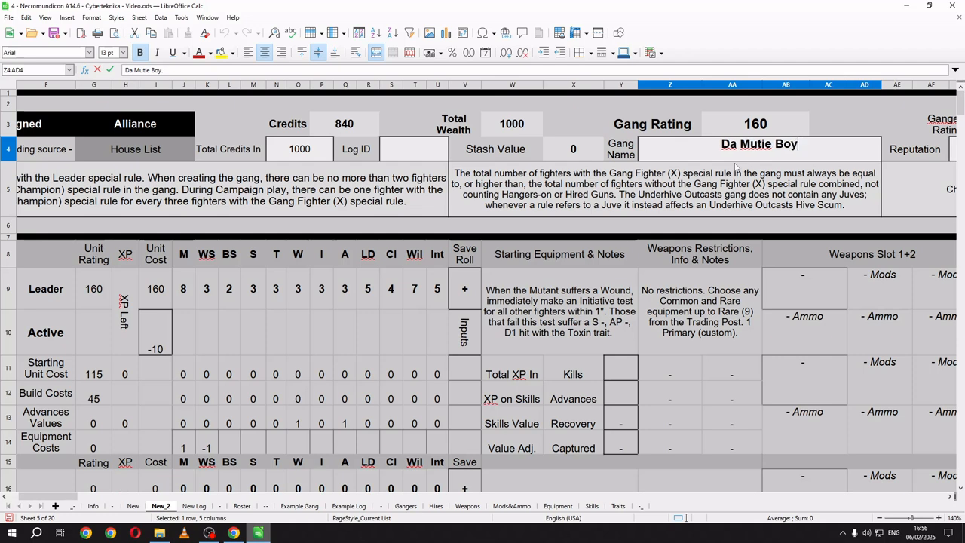
text(z)
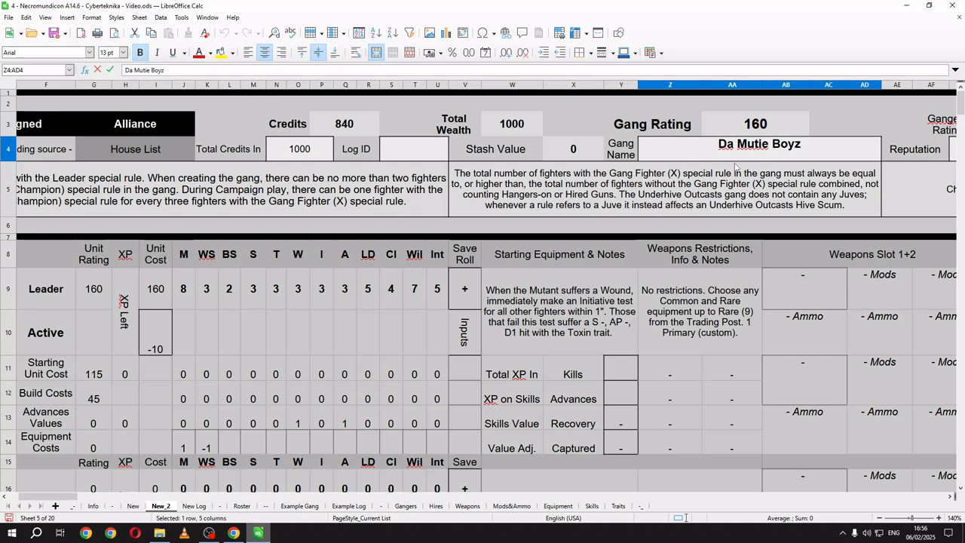
key(Return)
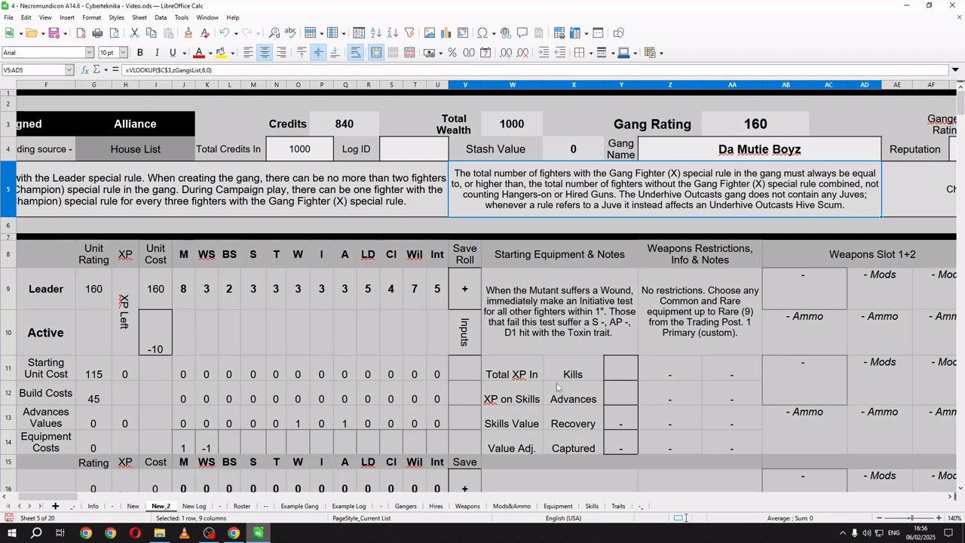
Step: Record 20 total XP in V11 and 5000 kills in Y11 for the leader
click(467, 377)
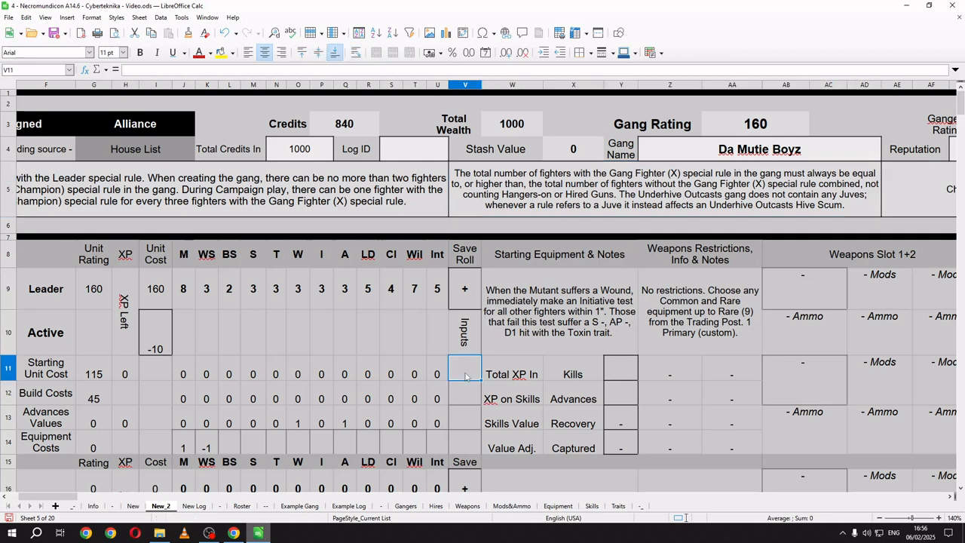
text(20)
key(Tab)
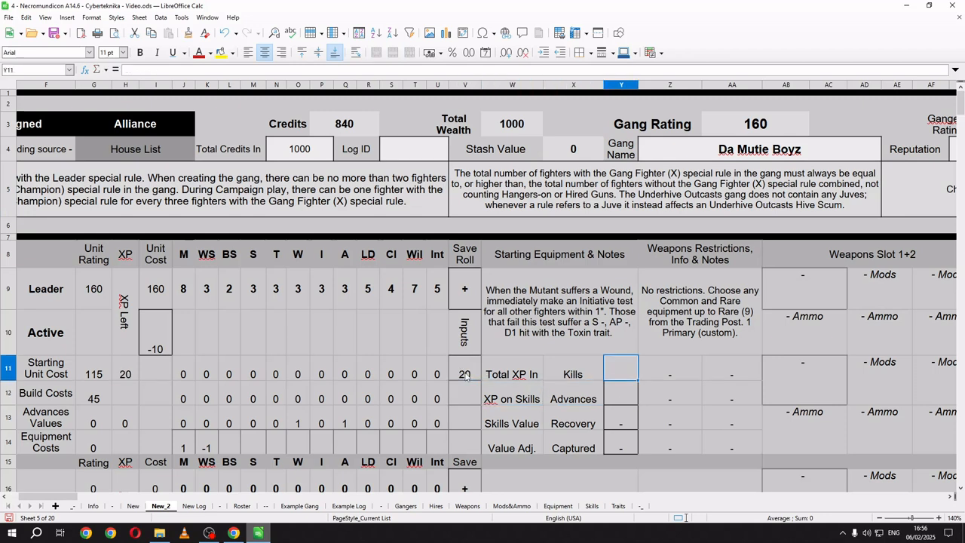
text(5000)
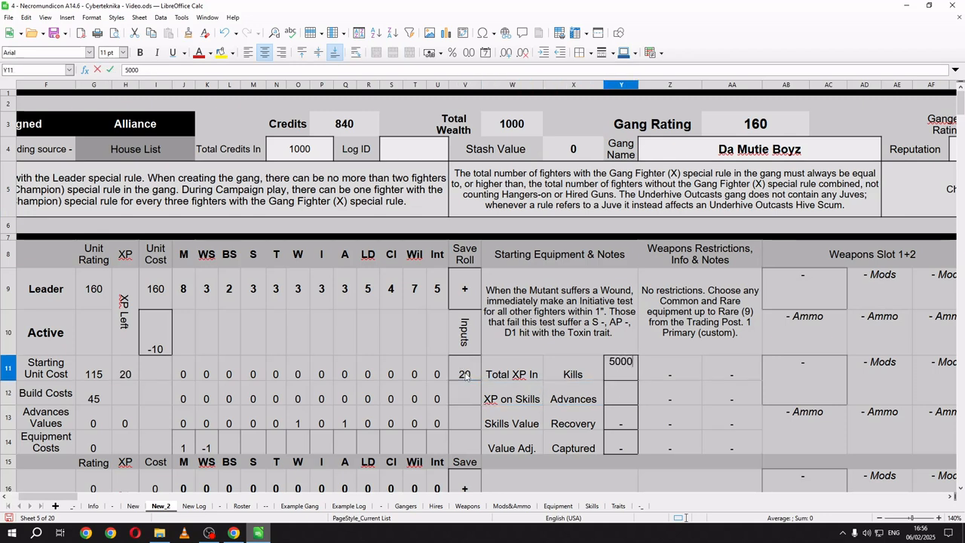
key(Return)
Step: Examine the leader's skill XP, skills value, value adjustment and recovery cells, and the status options available in F10
key(Left)
key(Left)
key(Left)
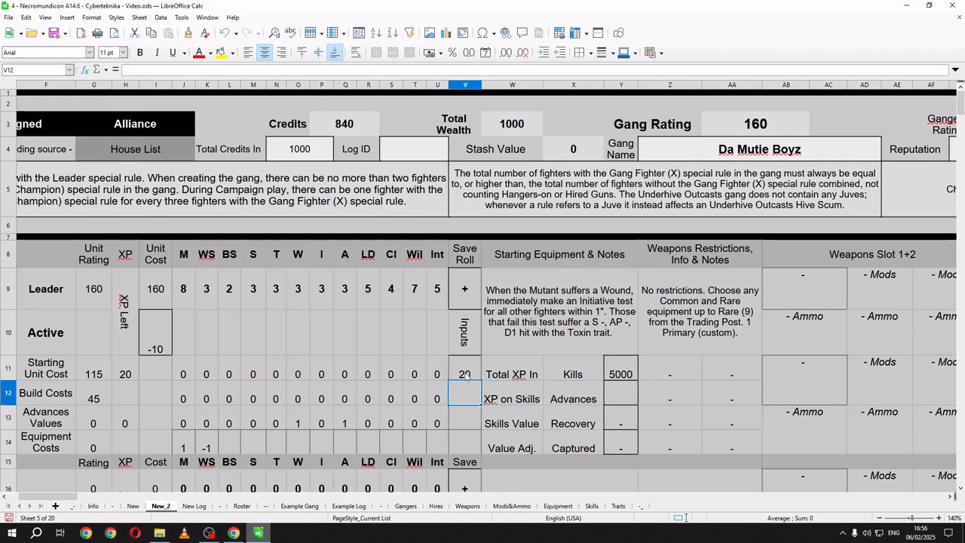
key(Down)
key(Up)
key(Down)
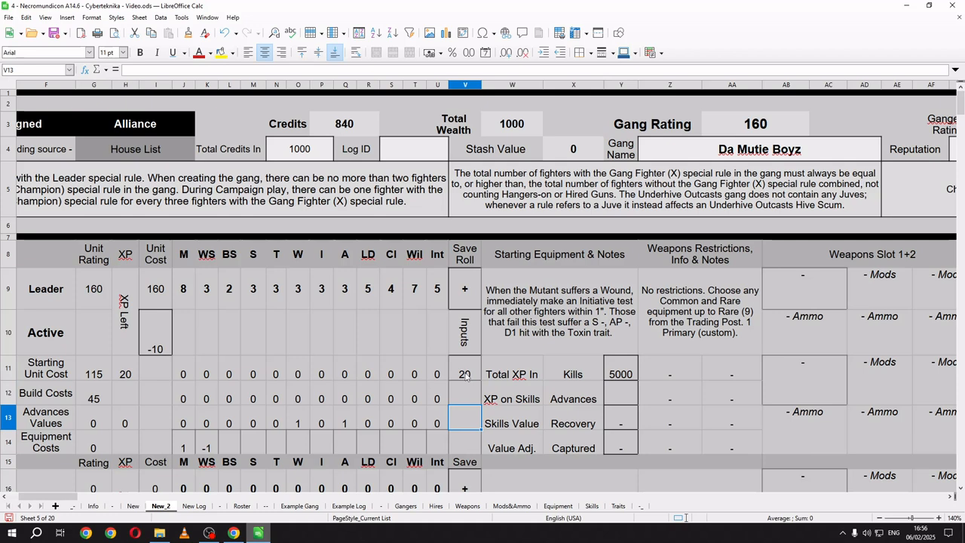
key(Down)
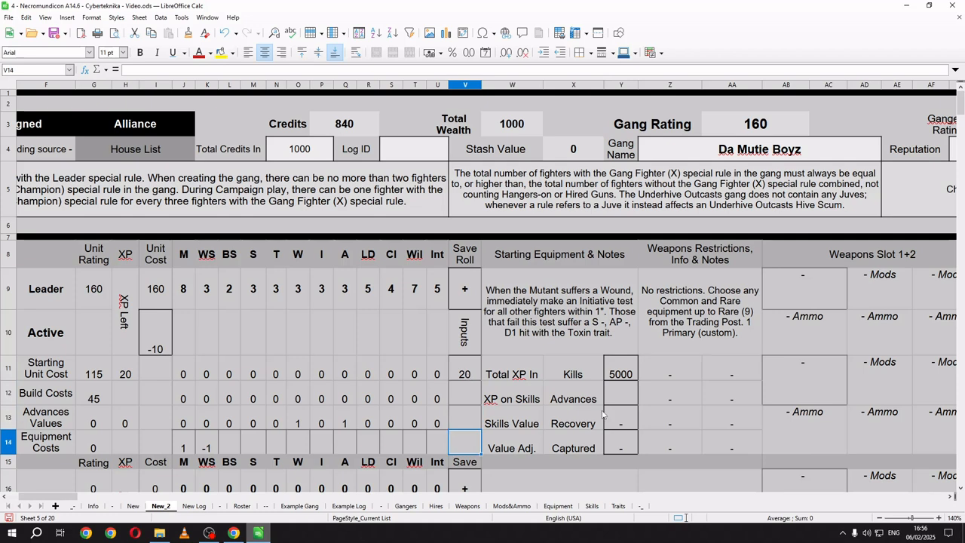
click(631, 427)
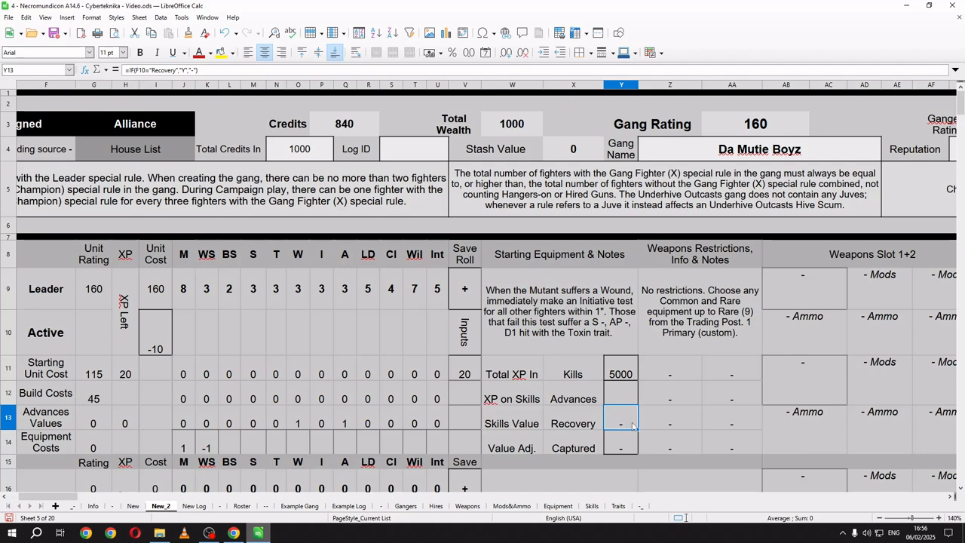
click(54, 333)
click(79, 349)
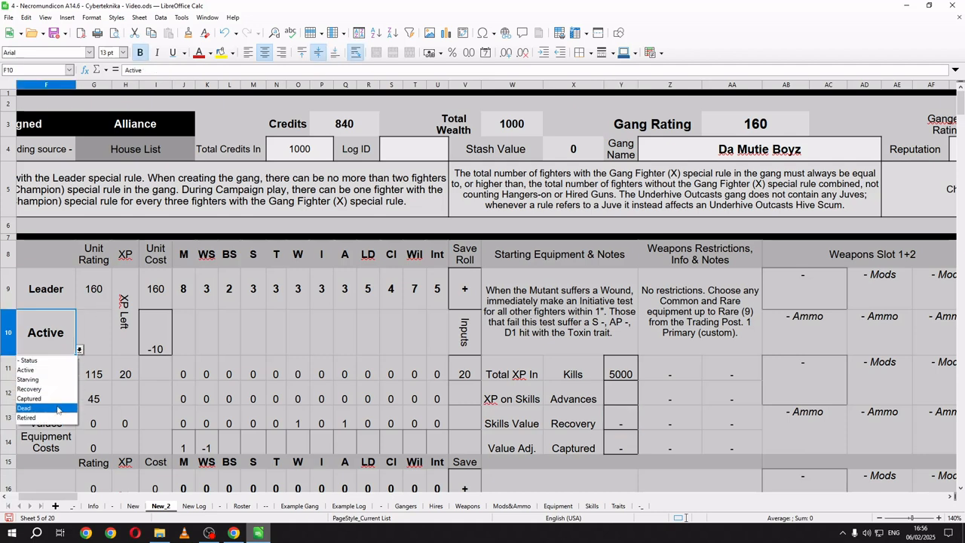
click(57, 341)
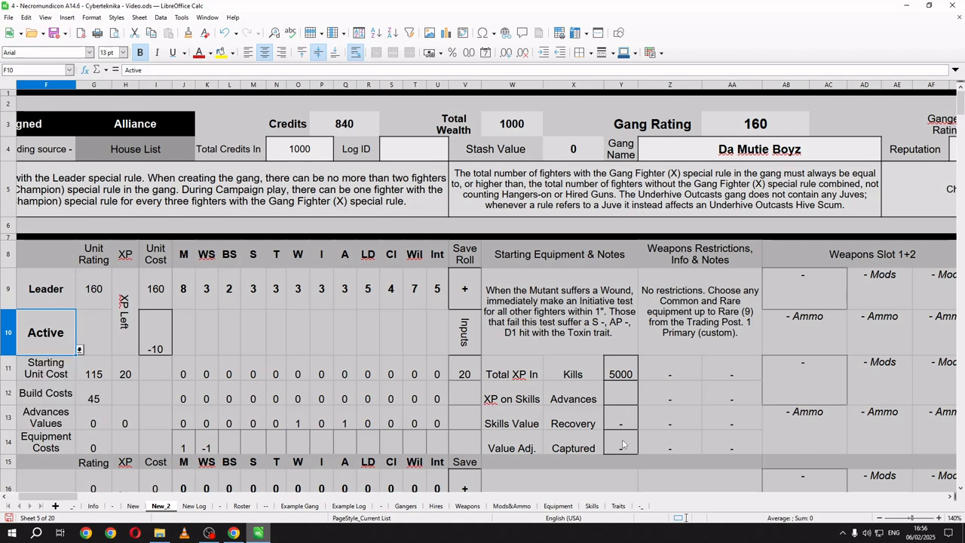
Step: Give the leader the Overseer skill from the Leadership group in cell Z11
click(684, 371)
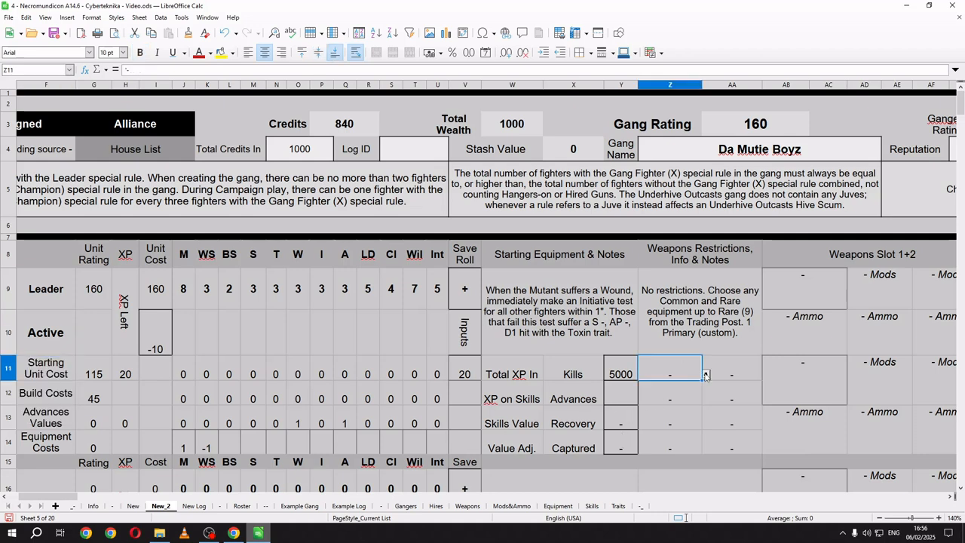
click(706, 374)
scroll(648, 422, down, 7)
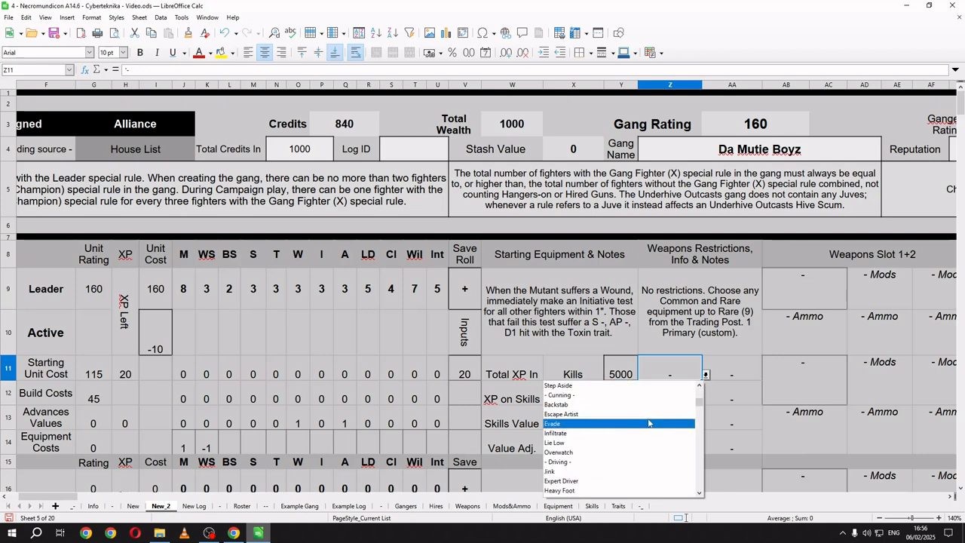
scroll(648, 423, down, 3)
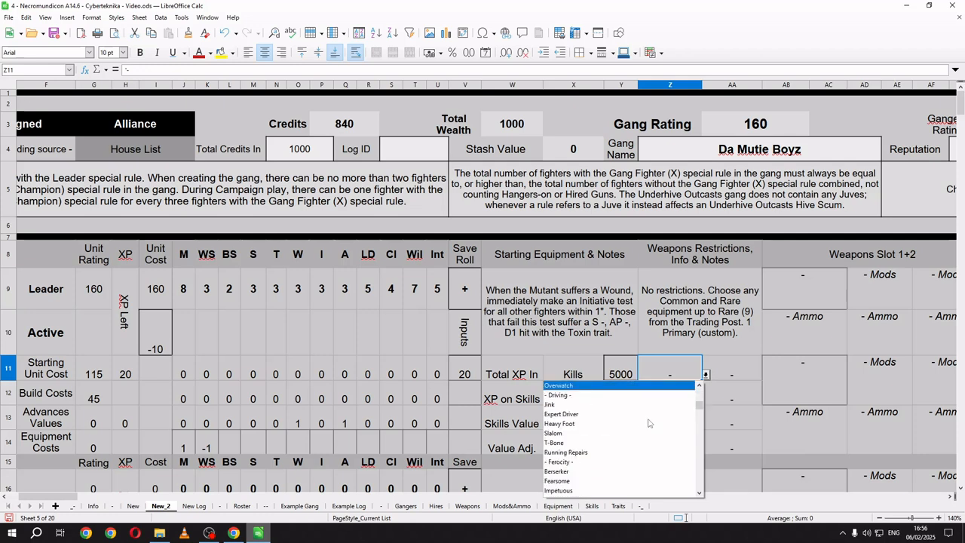
scroll(648, 422, down, 4)
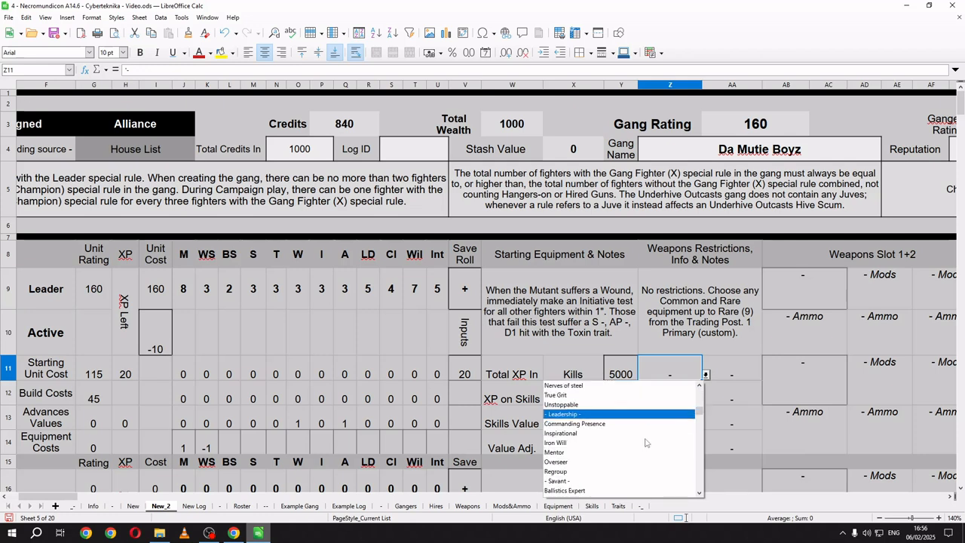
click(573, 462)
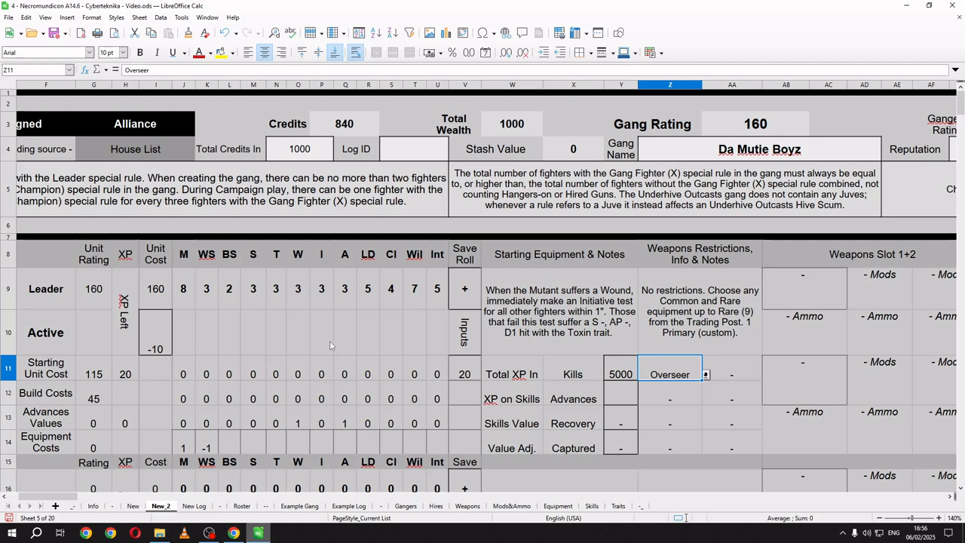
Step: Add characteristic advances of -1 to the leader's Weapon Skill in K10 and Leadership in R10
click(211, 332)
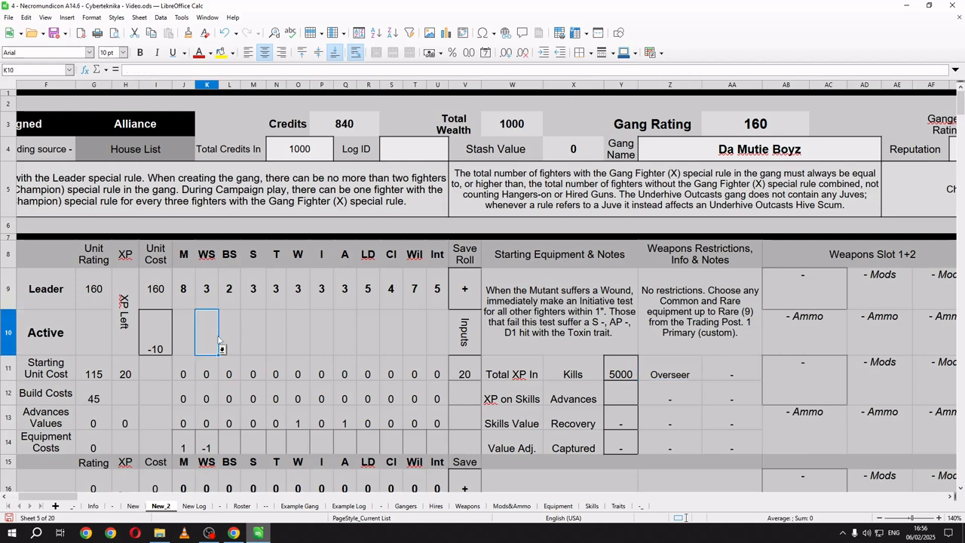
click(221, 349)
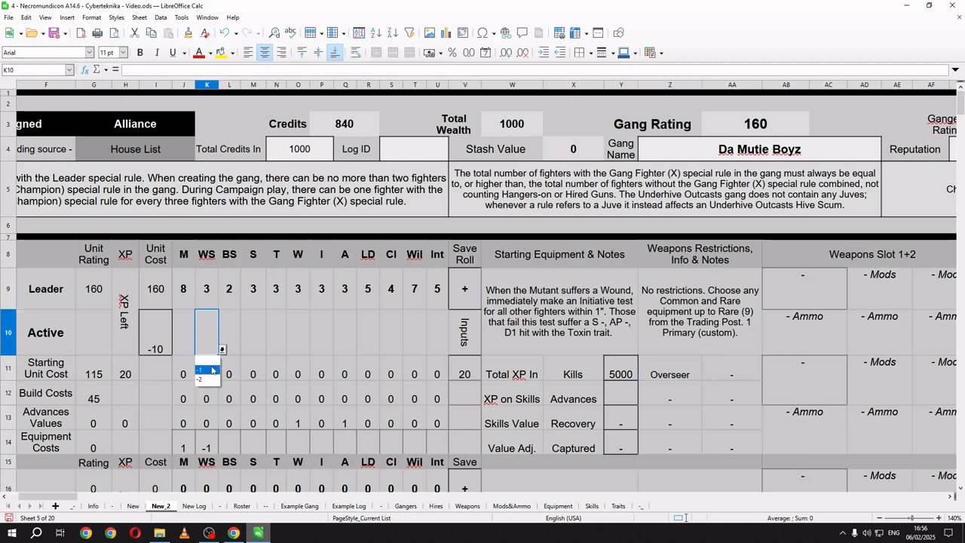
click(208, 369)
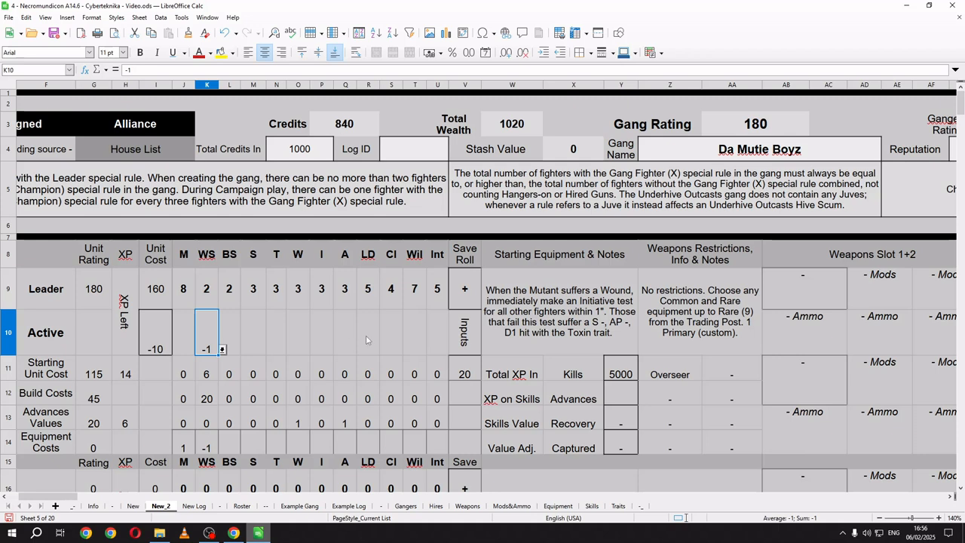
click(368, 336)
click(383, 349)
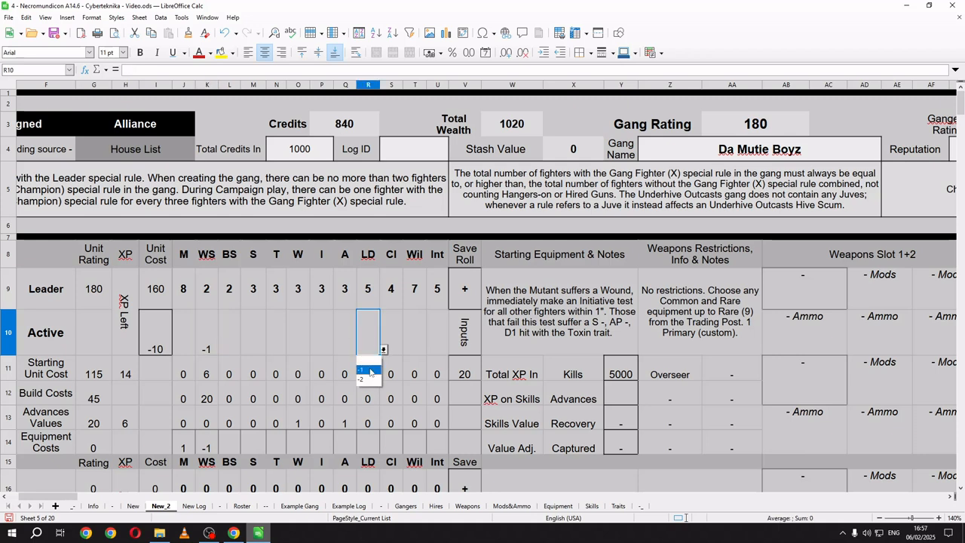
click(369, 370)
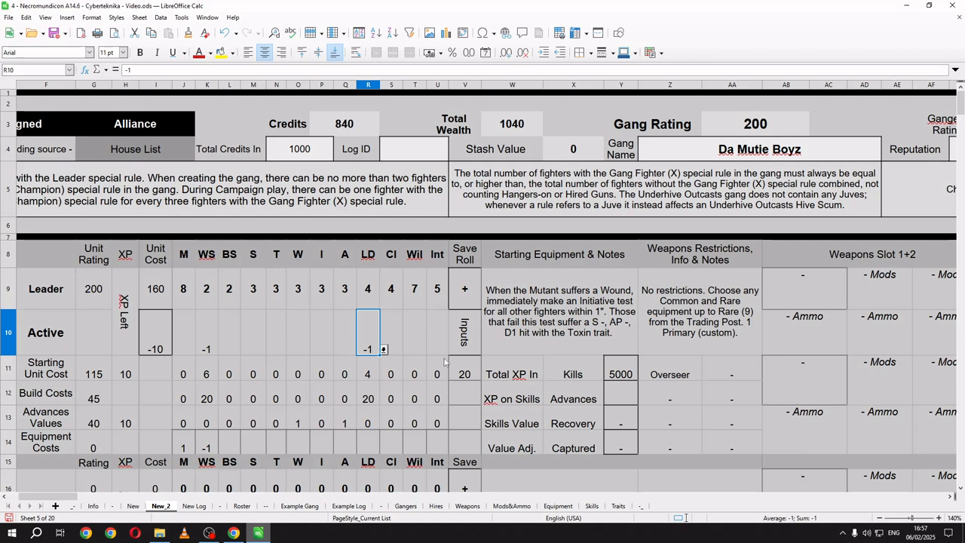
Step: Enter a value adjustment of -20 for the leader in cell V14
click(466, 446)
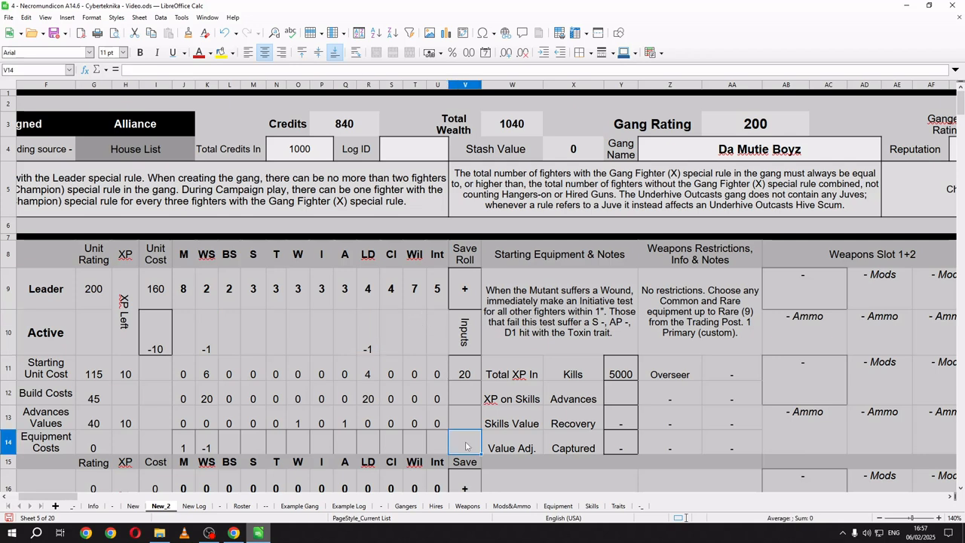
text(-20)
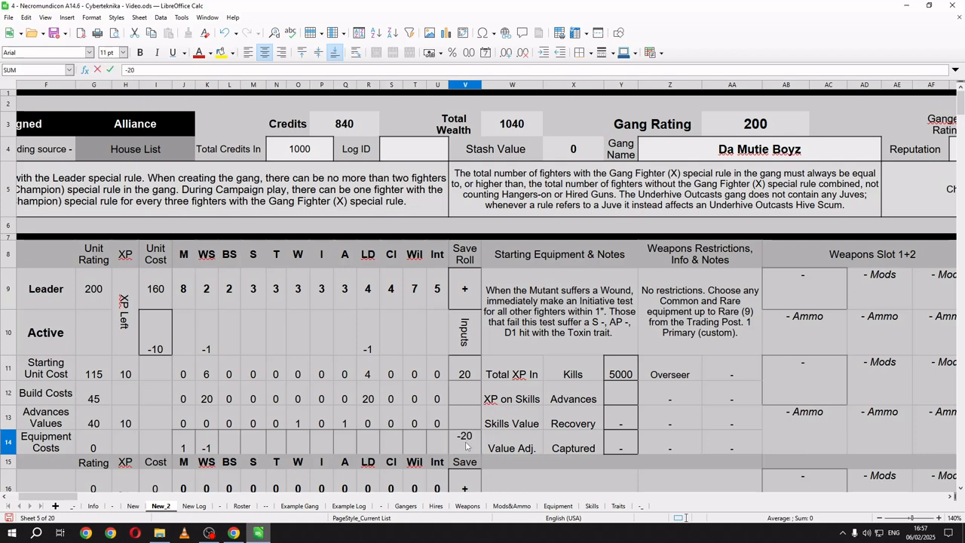
key(Return)
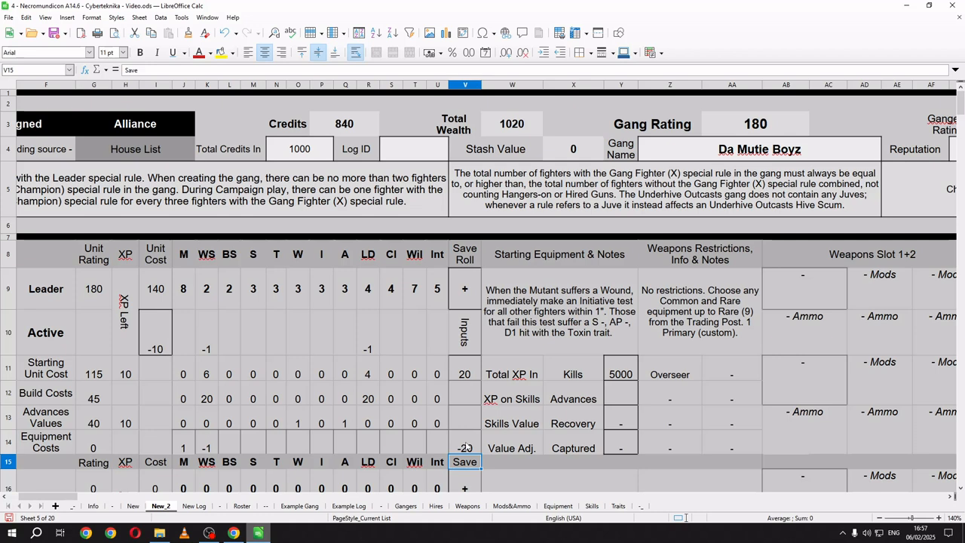
click(465, 448)
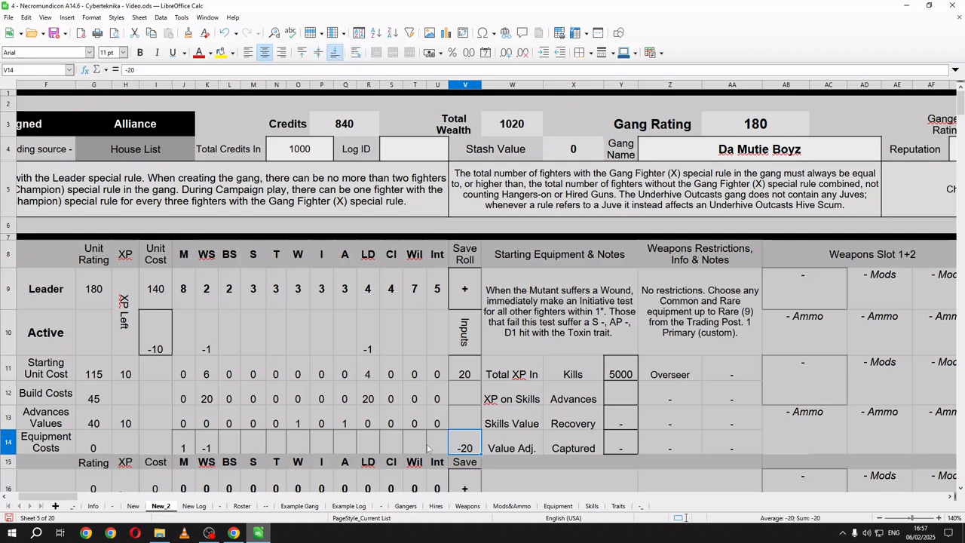
Step: Choose Combi – Stub Gun (Primary) as the leader's first weapon in cell AB9 under Weapons Slot 1+2
drag(51, 498, 93, 499)
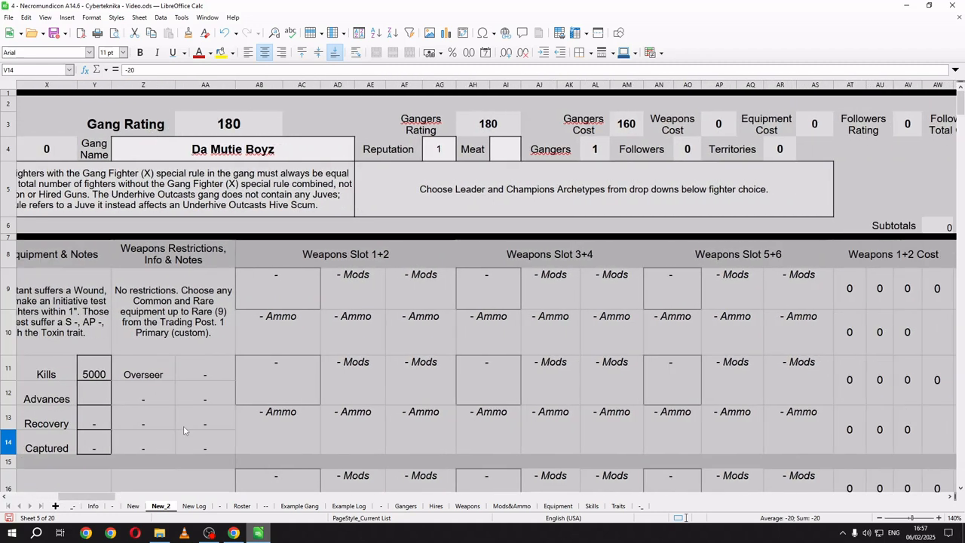
click(313, 283)
click(324, 303)
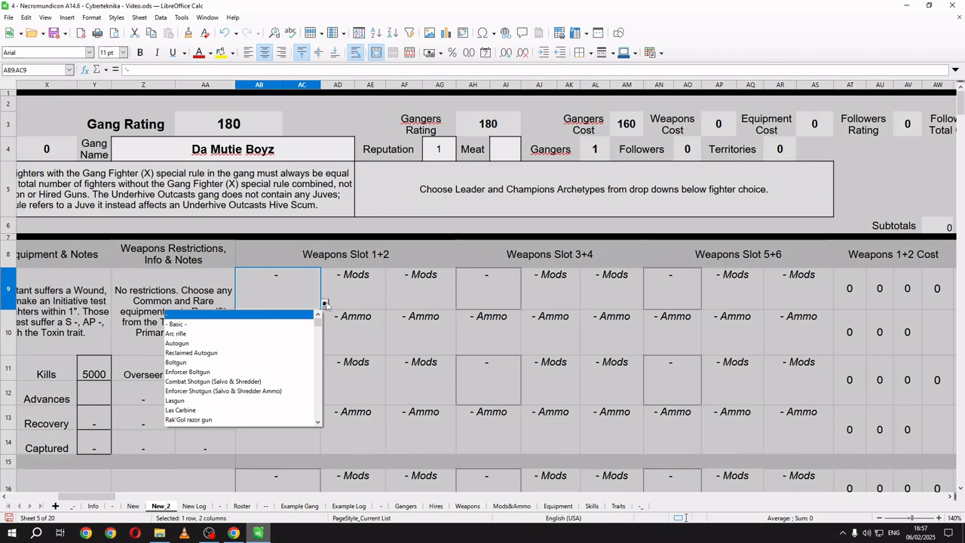
scroll(288, 375, down, 15)
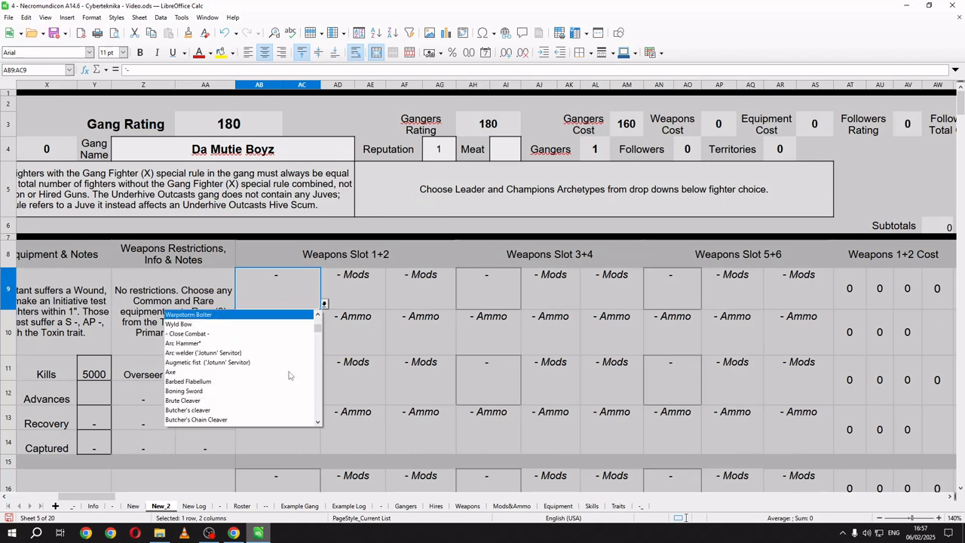
scroll(289, 375, down, 15)
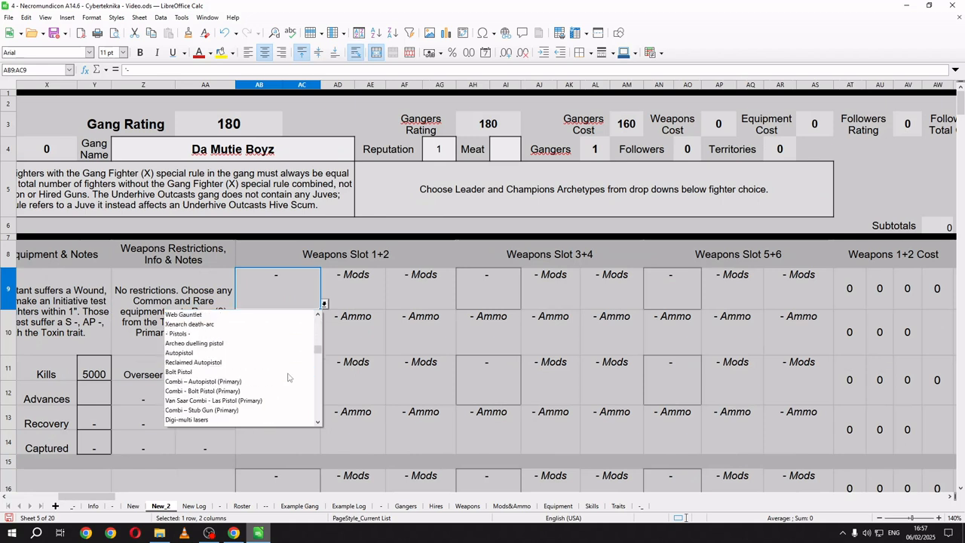
scroll(289, 377, down, 4)
scroll(289, 377, down, 5)
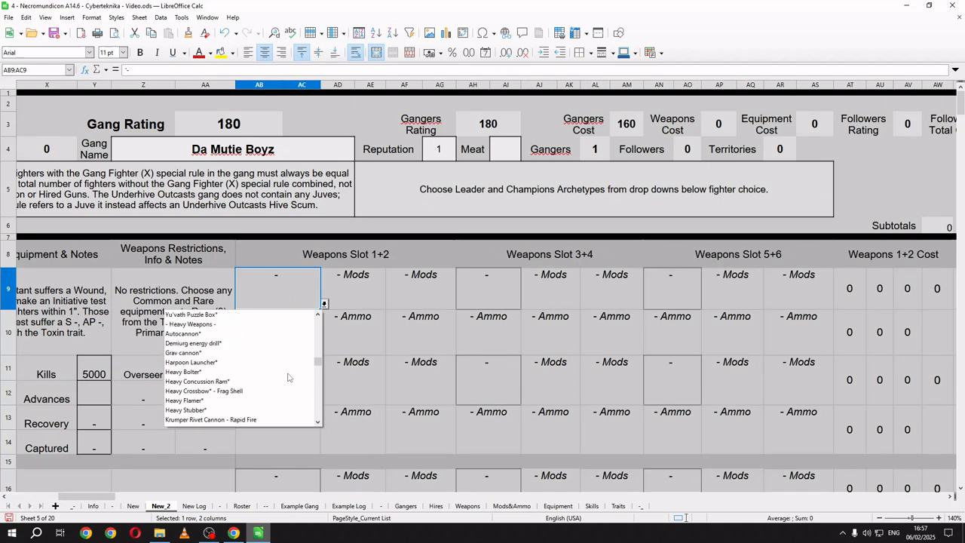
scroll(276, 367, up, 10)
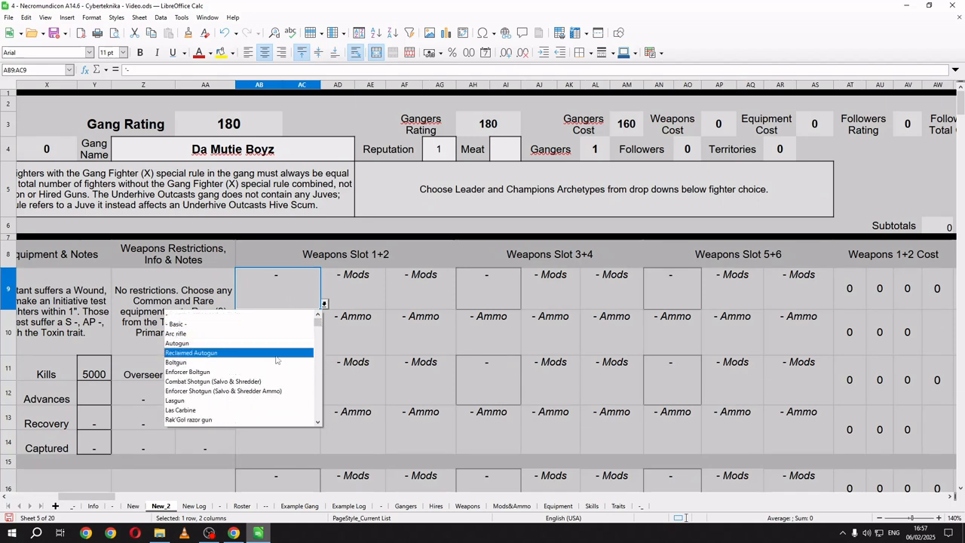
scroll(275, 367, down, 8)
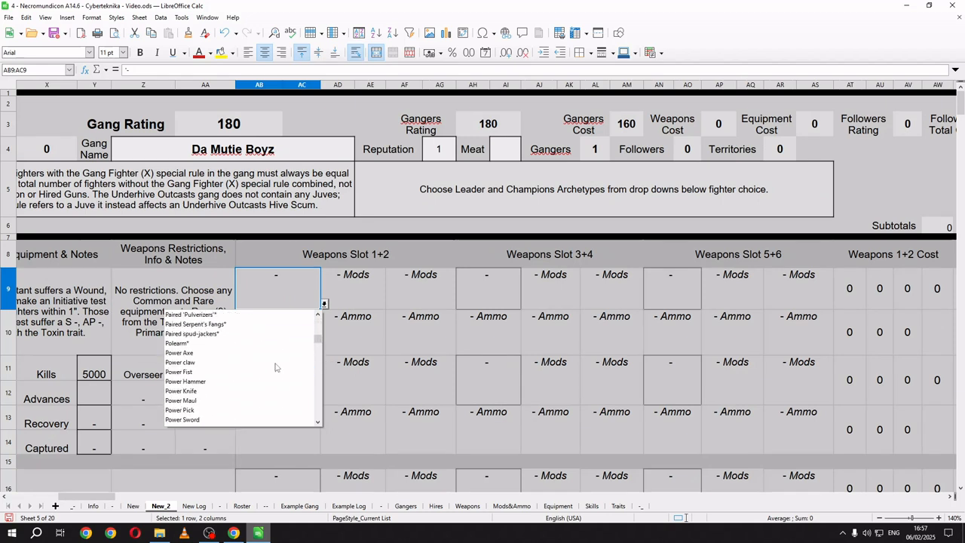
scroll(276, 368, down, 4)
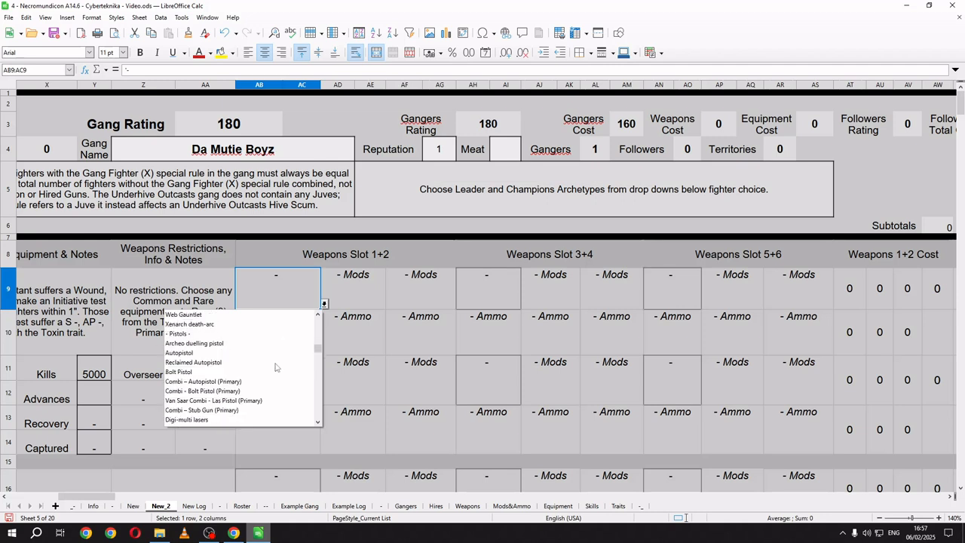
scroll(275, 367, down, 1)
click(243, 383)
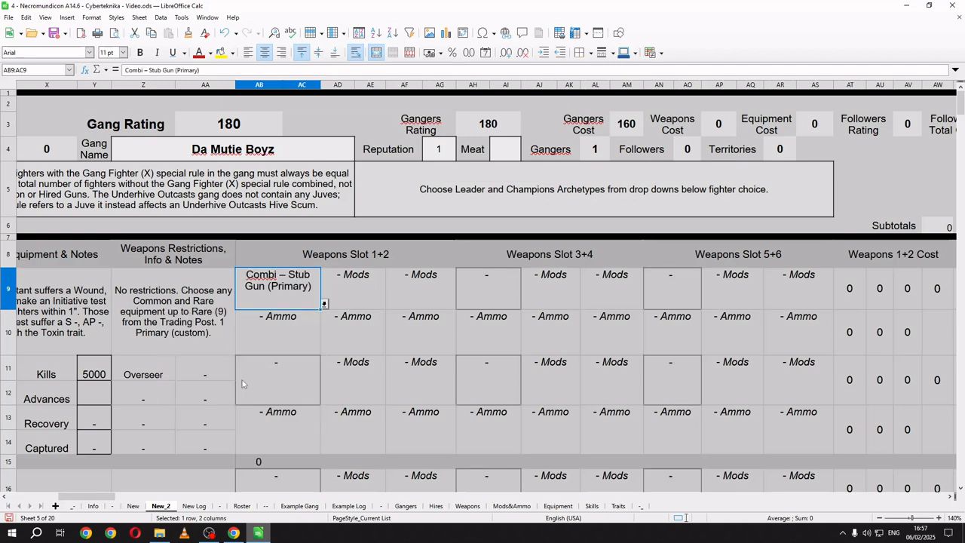
Step: Add the + Combi - Stub Gun & Plasma Pistol profile in the first weapon's ammo cell AB10
click(313, 343)
click(324, 349)
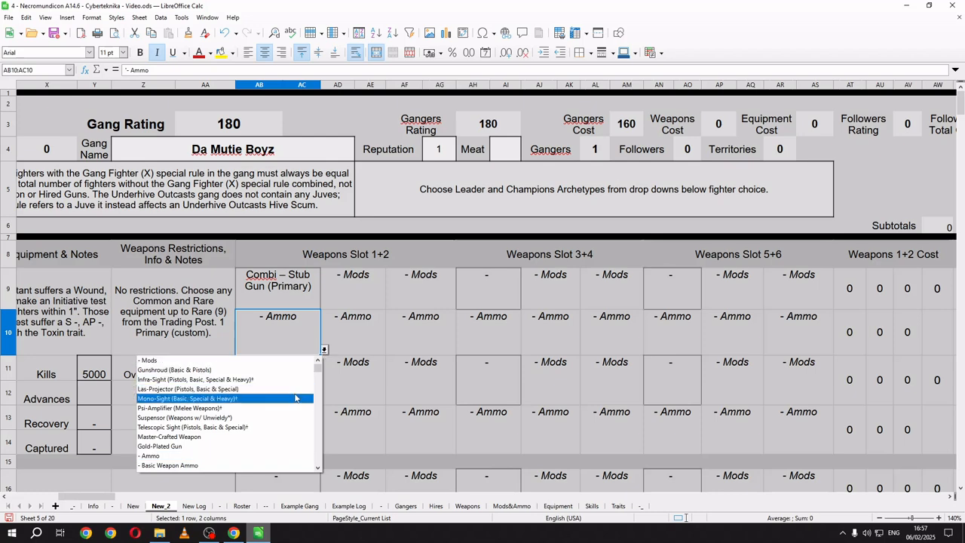
scroll(295, 399, down, 15)
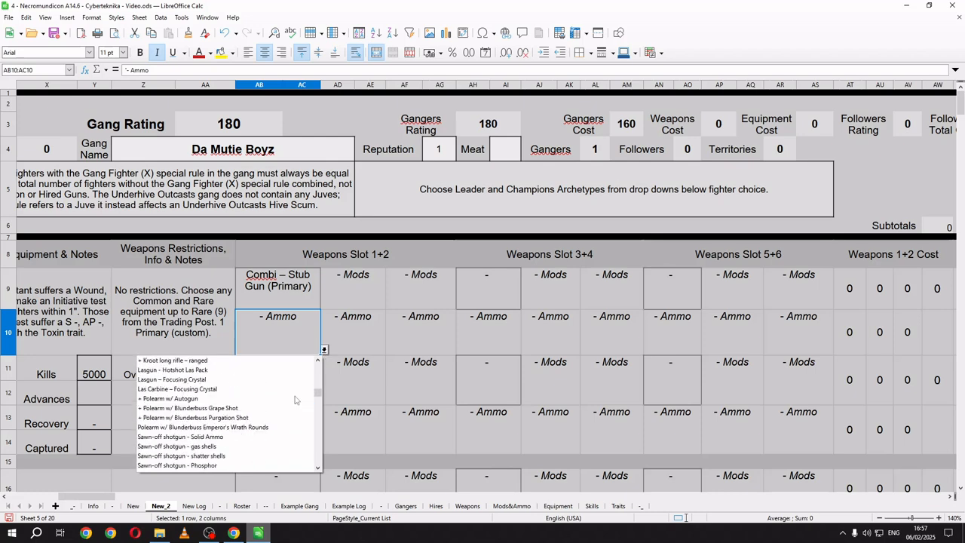
scroll(296, 400, down, 15)
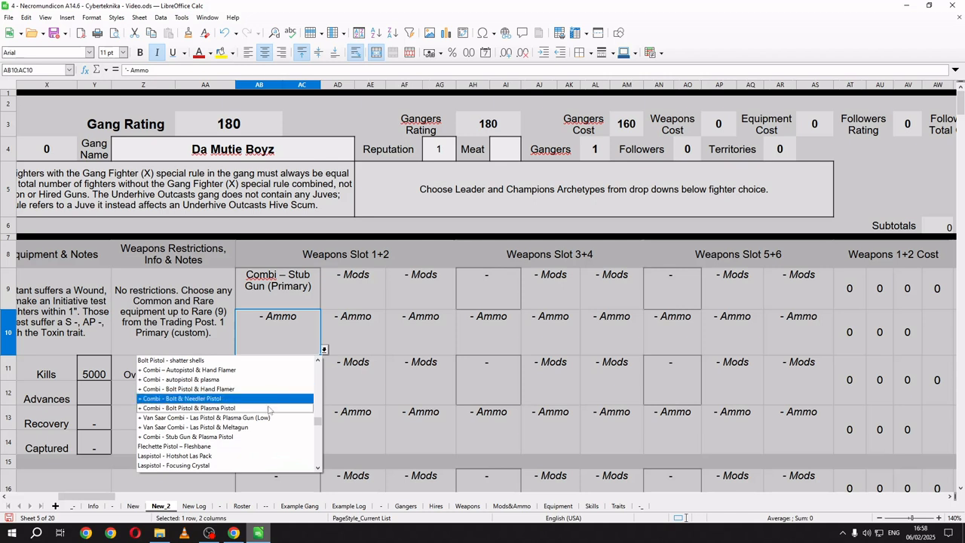
click(259, 437)
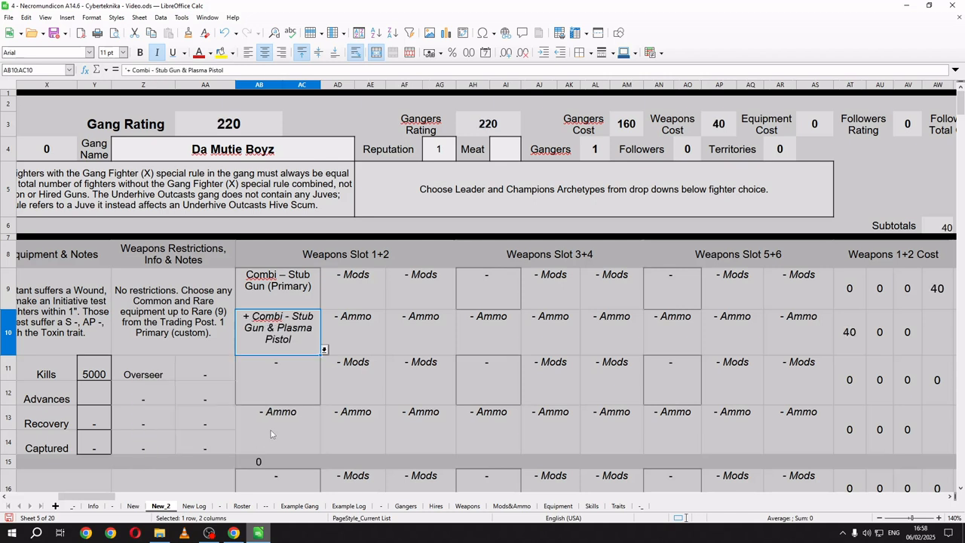
Step: Fit the Gunshroud (Basic & Pistols) mod to the leader's first weapon in cell AD9
click(371, 295)
click(389, 304)
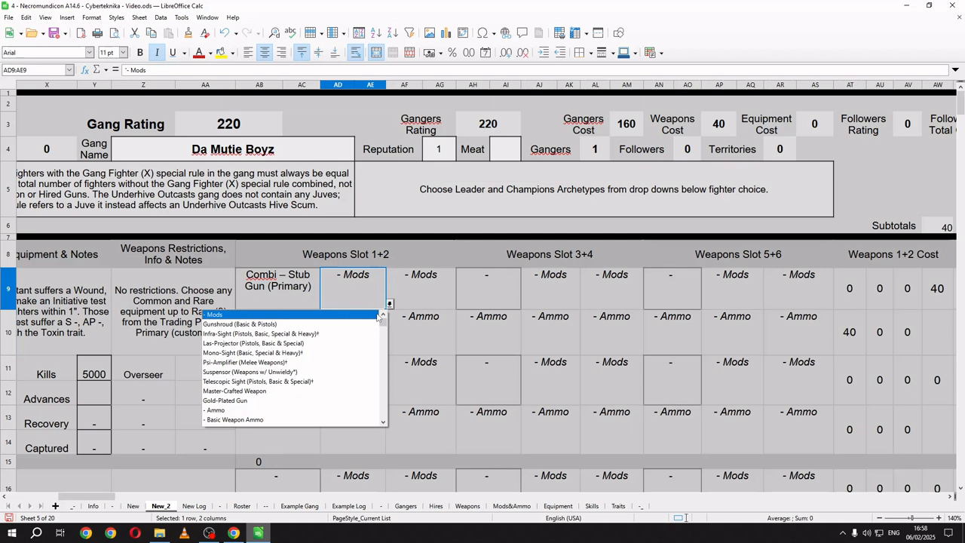
click(364, 324)
Step: Add Stub Gun – Dum Dum Rounds as further ammo for the first weapon in cell AD10
click(377, 341)
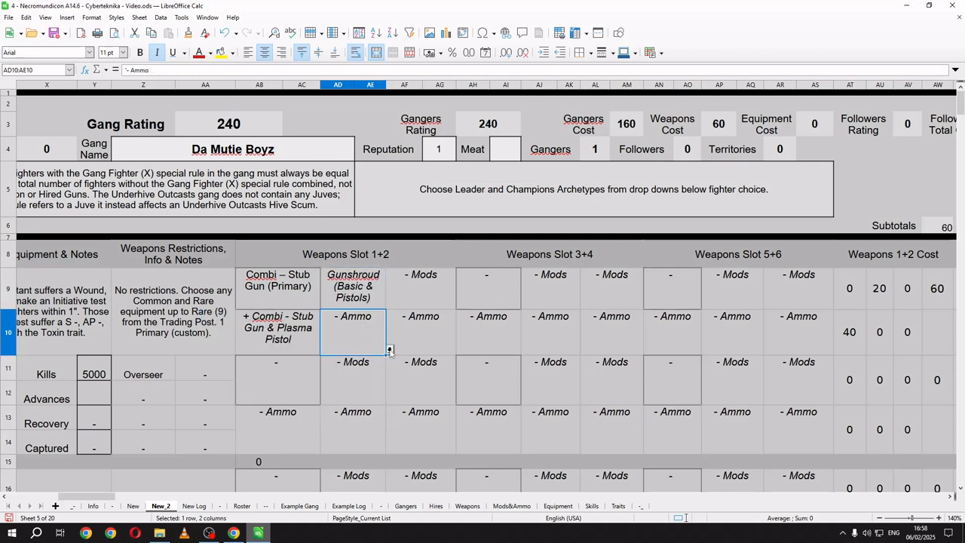
click(389, 349)
scroll(337, 437, down, 5)
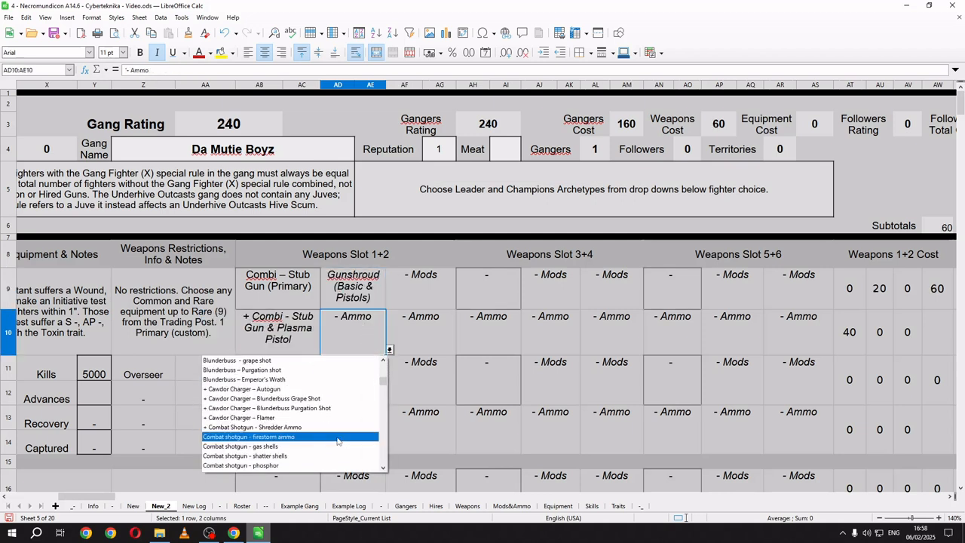
scroll(337, 441, down, 10)
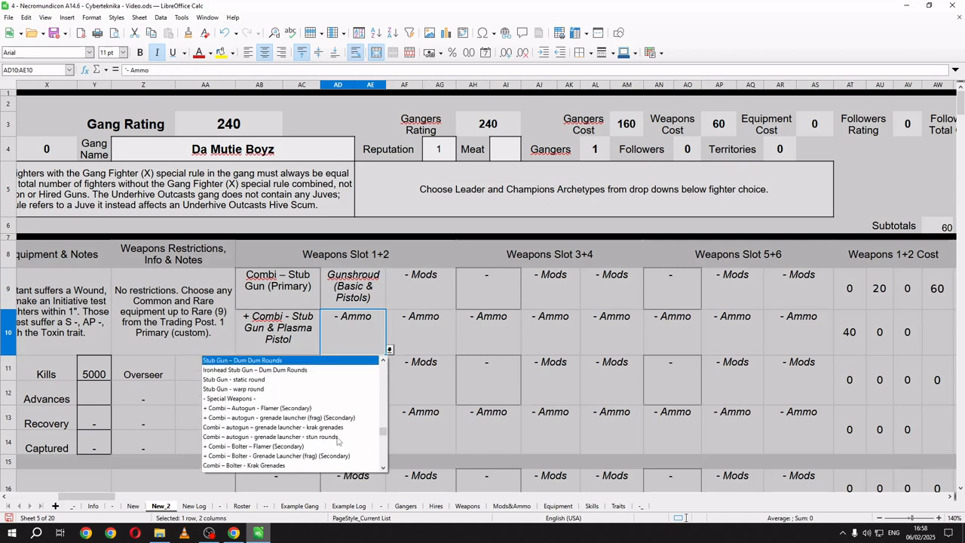
click(281, 361)
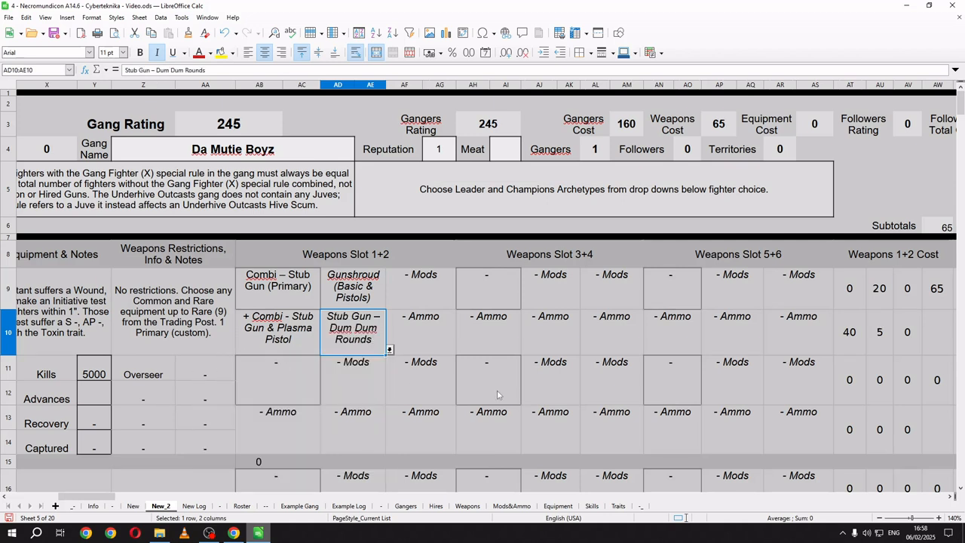
Step: Set the Sheet ID on the Roster sheet to New_2 so it loads the Outcasts gang
click(240, 506)
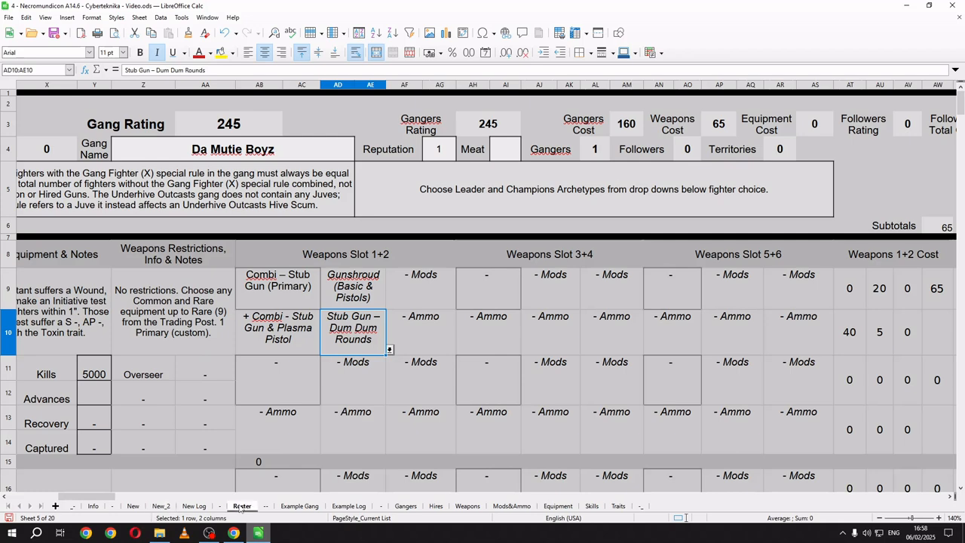
click(215, 130)
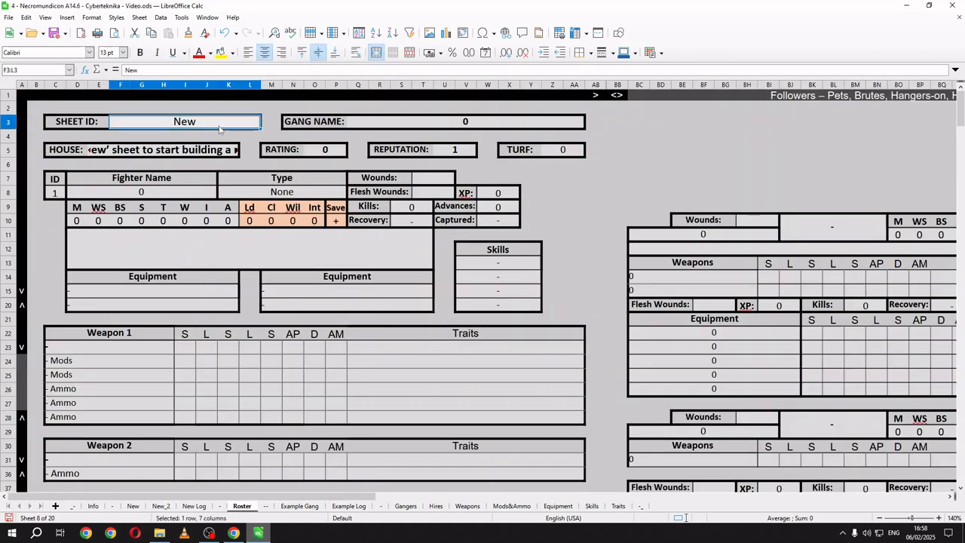
double_click(217, 125)
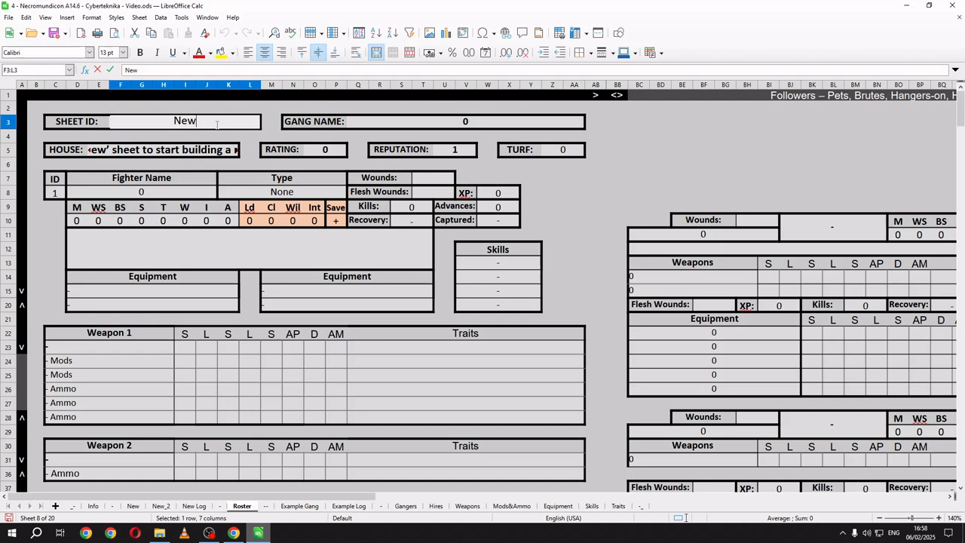
text(_2)
key(Return)
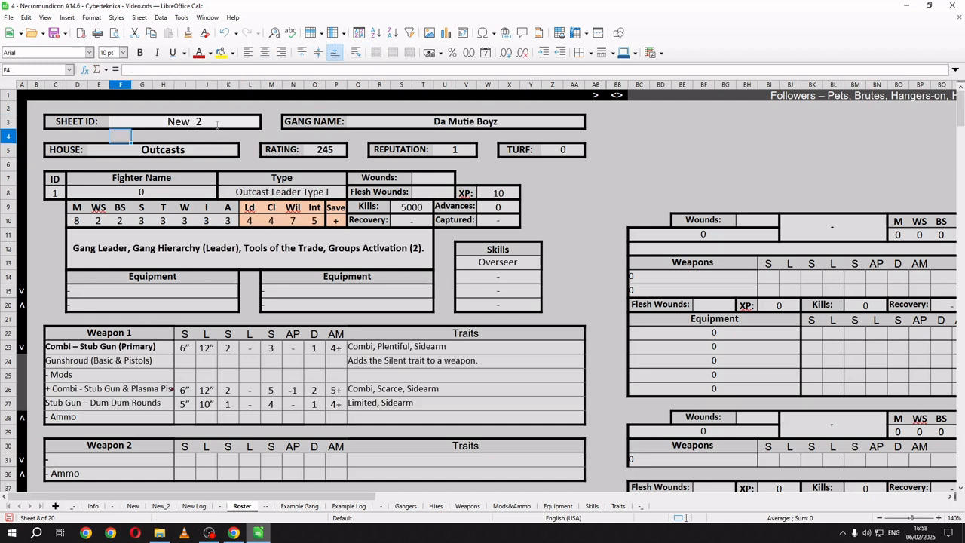
click(216, 124)
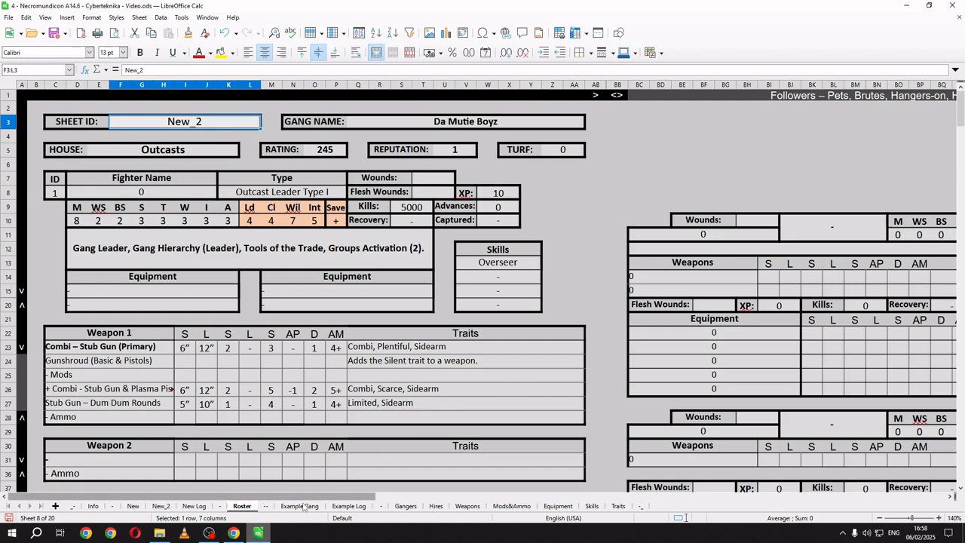
Step: Choose Flail as the leader's second weapon in cell AB11 of the New_2 sheet
click(163, 505)
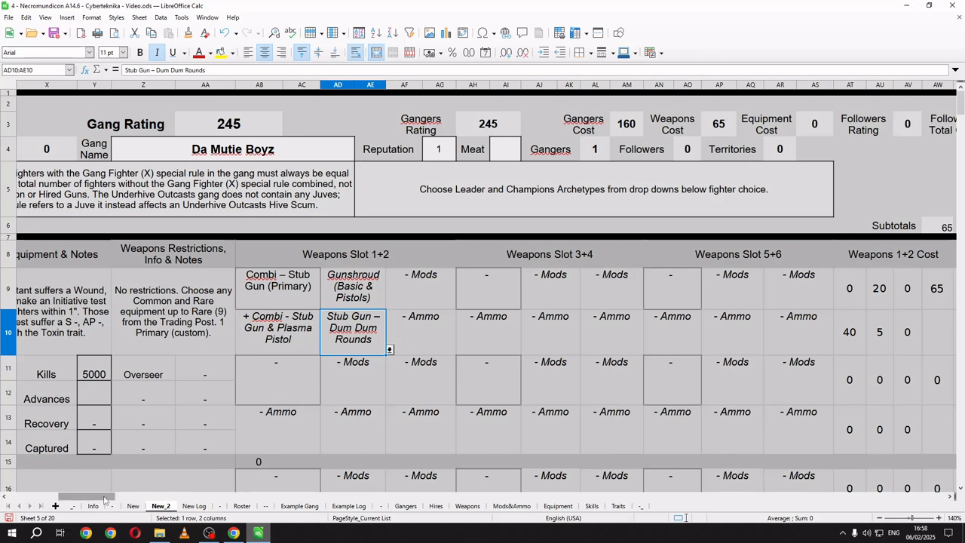
click(277, 388)
click(325, 375)
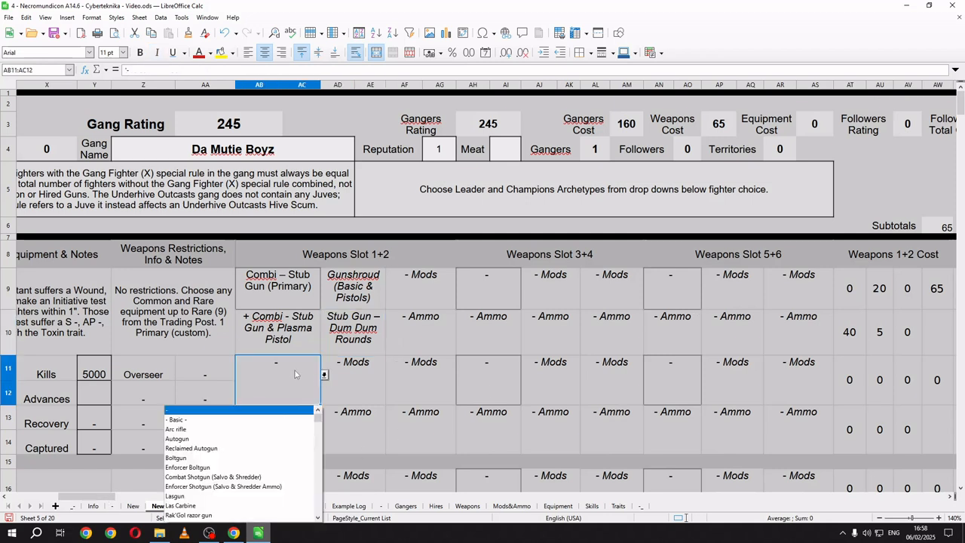
text(flail)
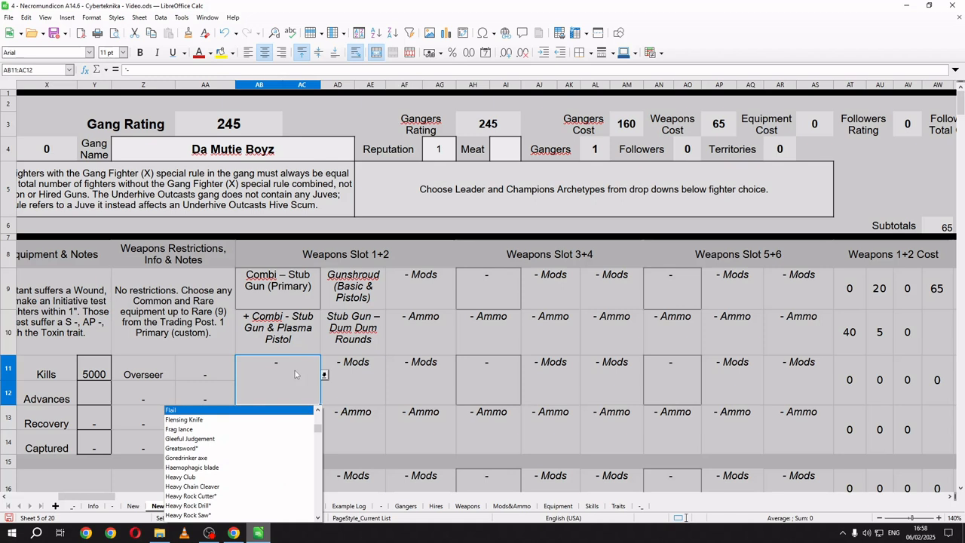
click(199, 410)
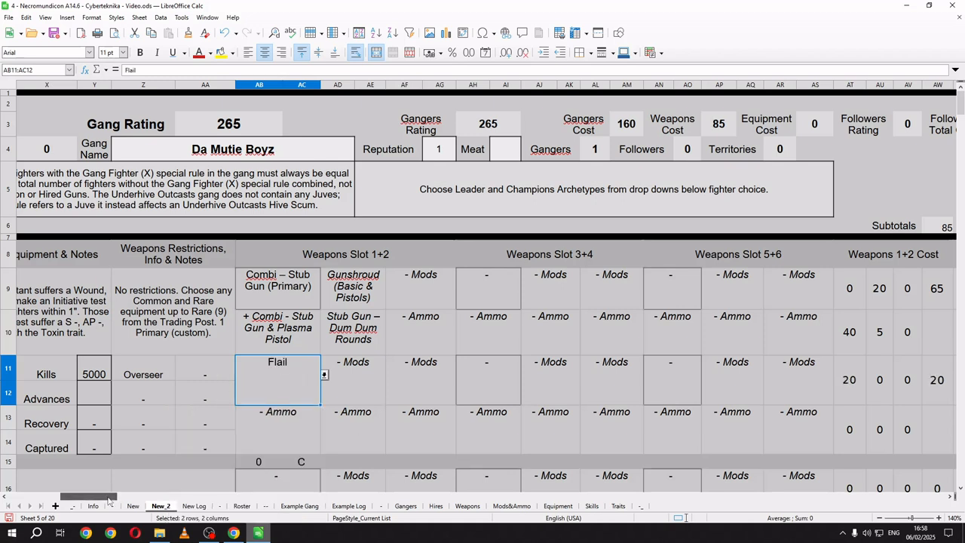
Step: Choose Mesh Armour for the leader in Equipment cell BF10
drag(109, 498, 160, 500)
click(351, 327)
click(374, 349)
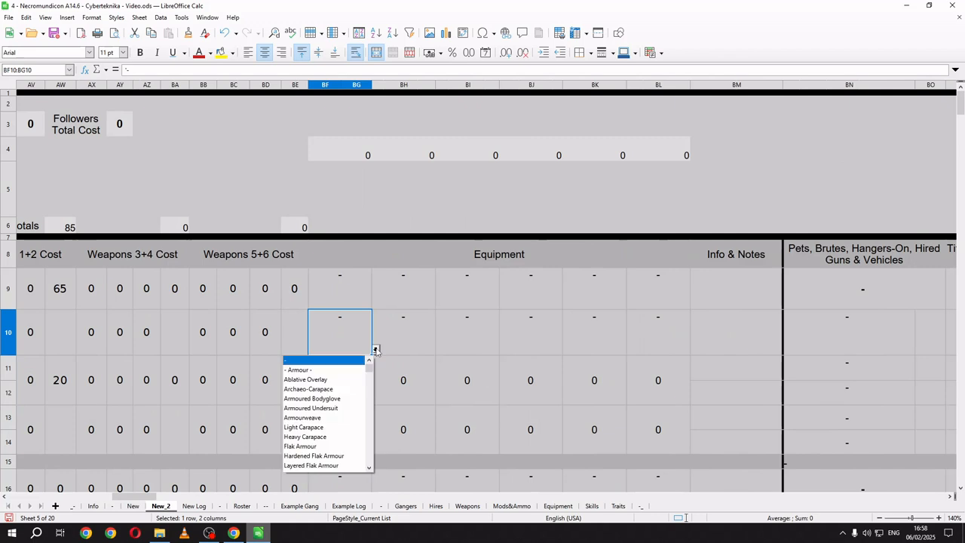
scroll(332, 427, down, 3)
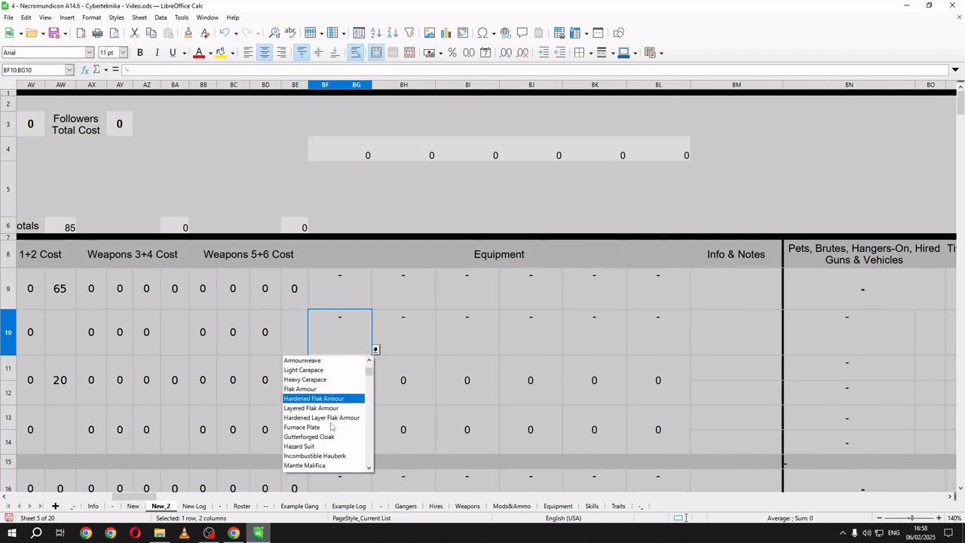
scroll(332, 427, down, 1)
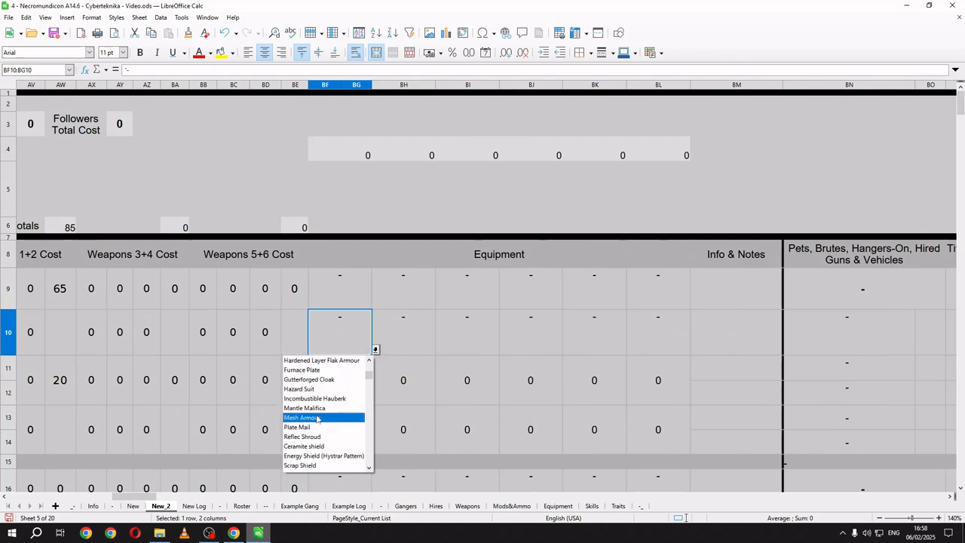
click(333, 419)
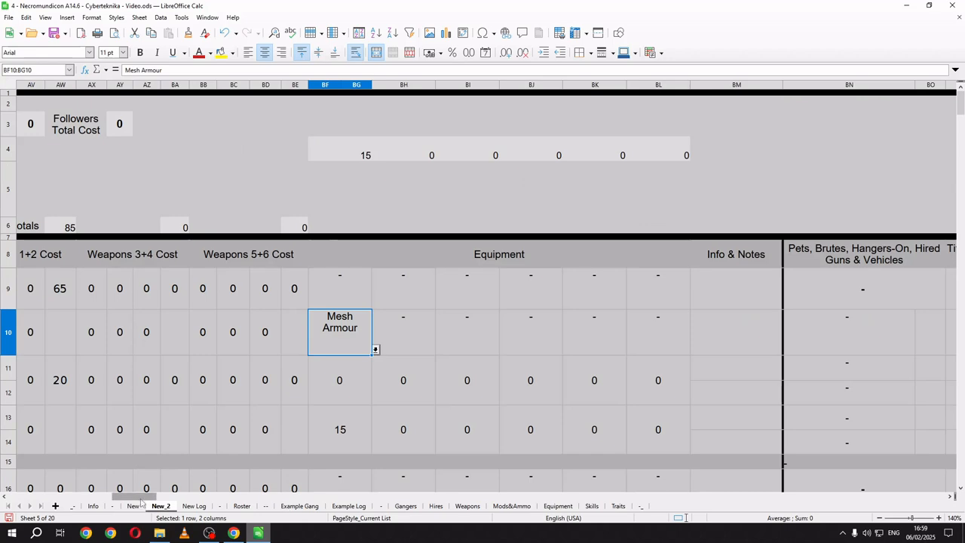
Step: Set the leader's save roll in cell V9 to 5+ and view the updated fighter card on the Roster sheet
drag(144, 499, 74, 502)
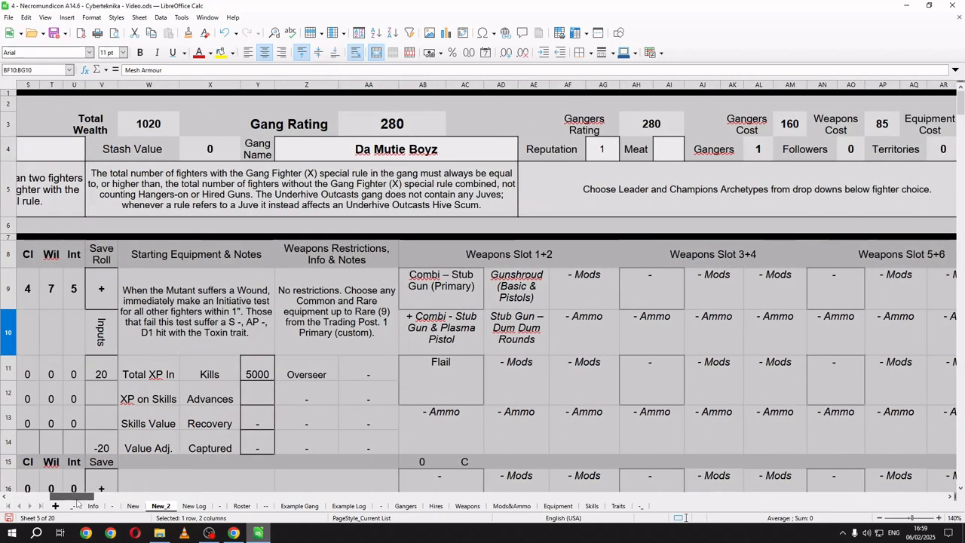
click(113, 291)
click(126, 70)
text(')
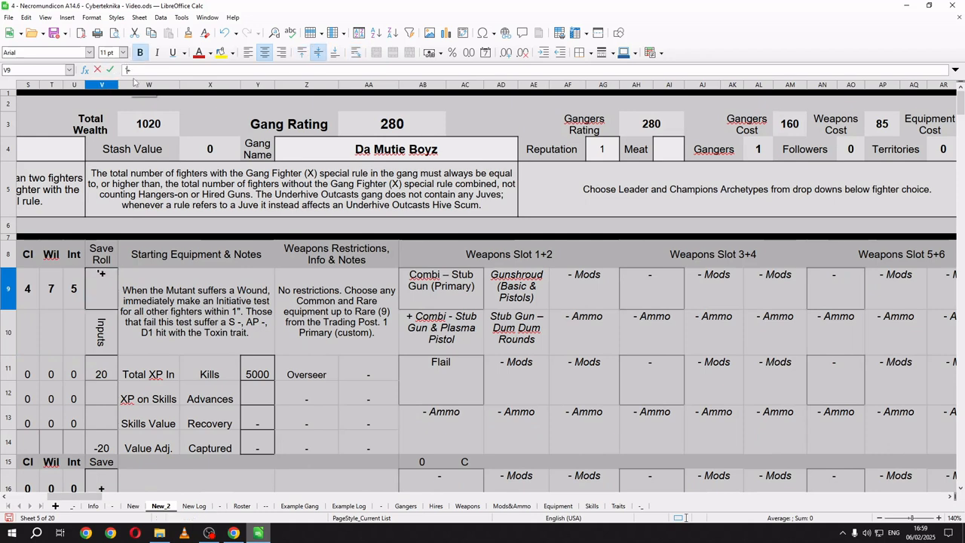
text(5)
key(Return)
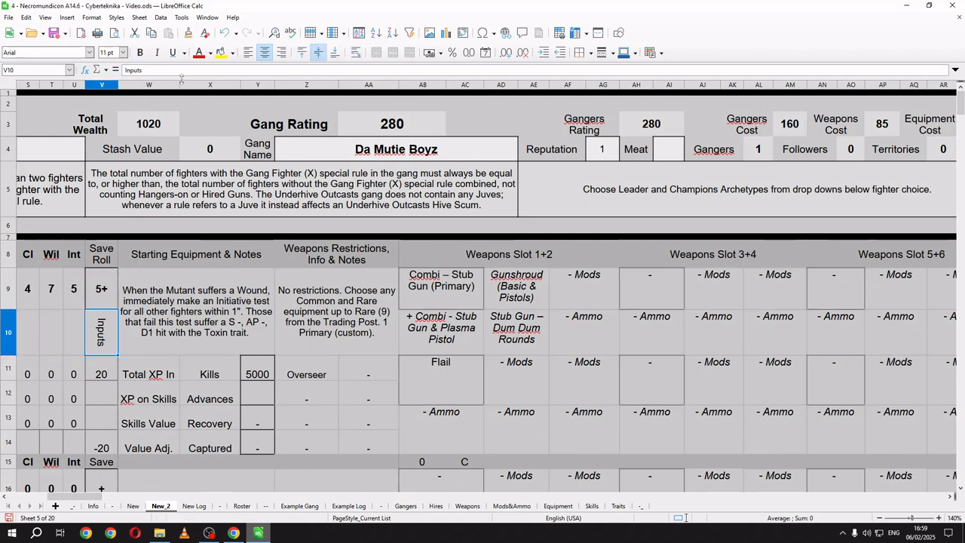
click(242, 506)
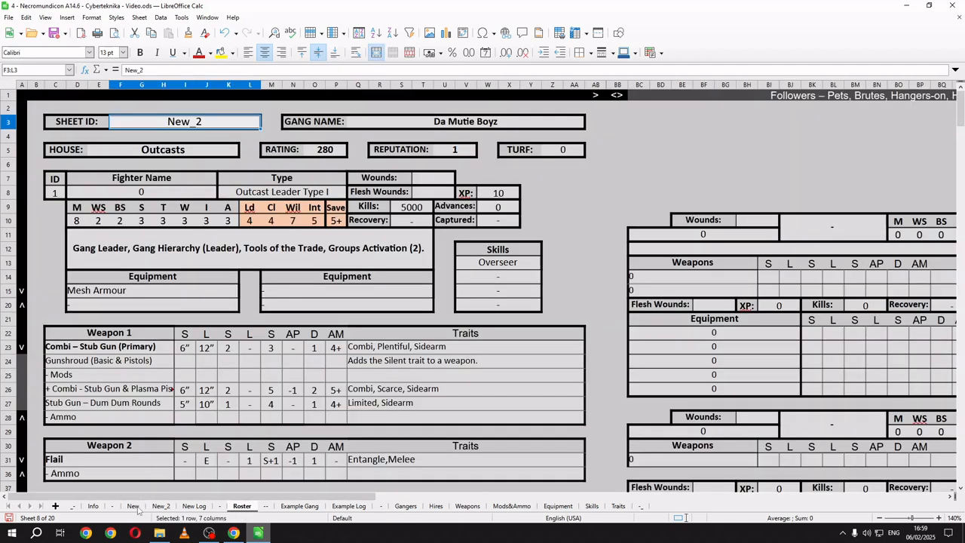
Step: Add an Outcast Champion as the second fighter in cell C16 of the New_2 sheet and set its status to Active
click(161, 507)
drag(87, 498, 49, 497)
scroll(592, 298, down, 6)
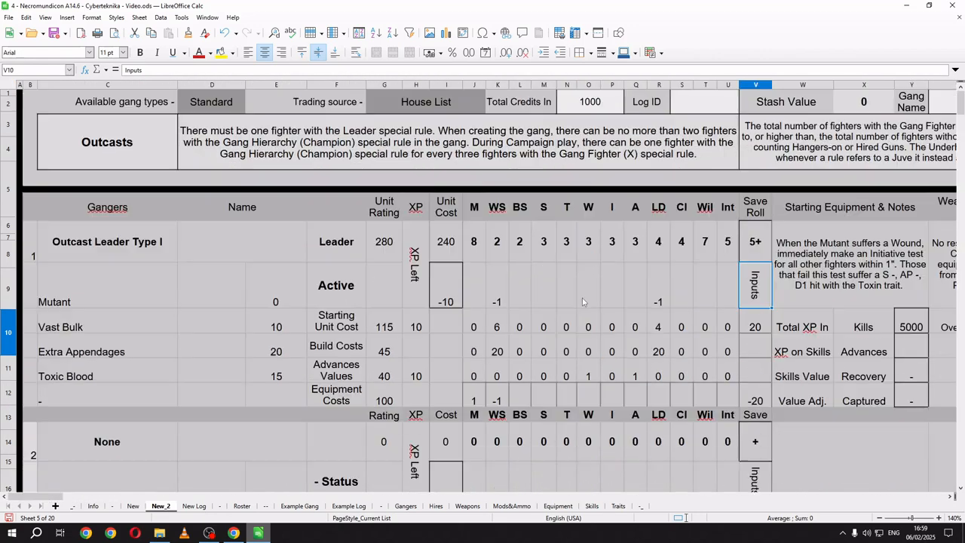
scroll(584, 301, up, 2)
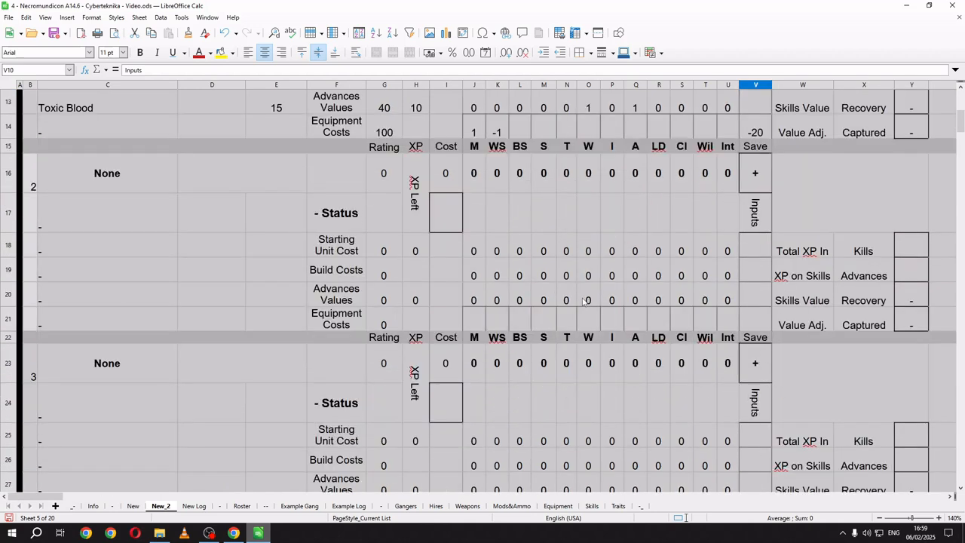
scroll(584, 301, up, 1)
click(177, 279)
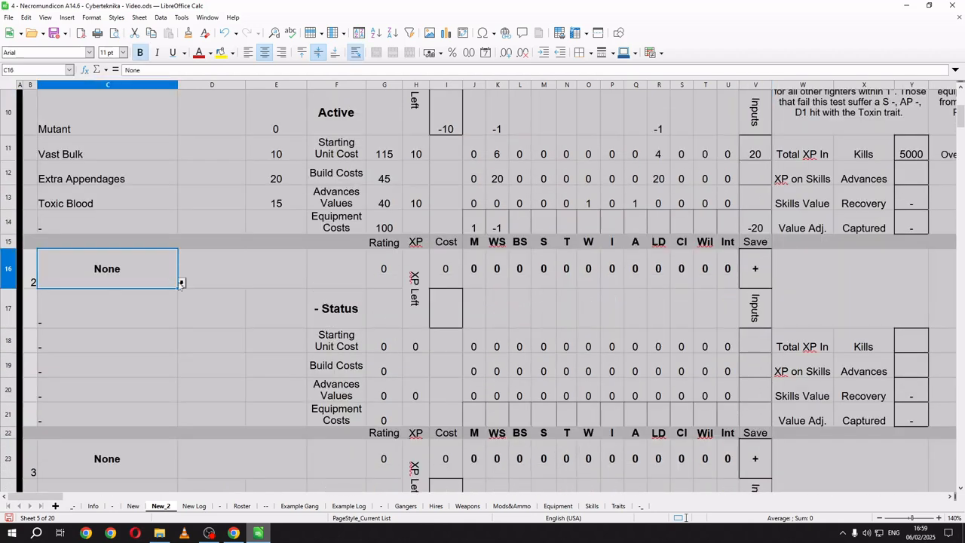
click(181, 282)
click(126, 340)
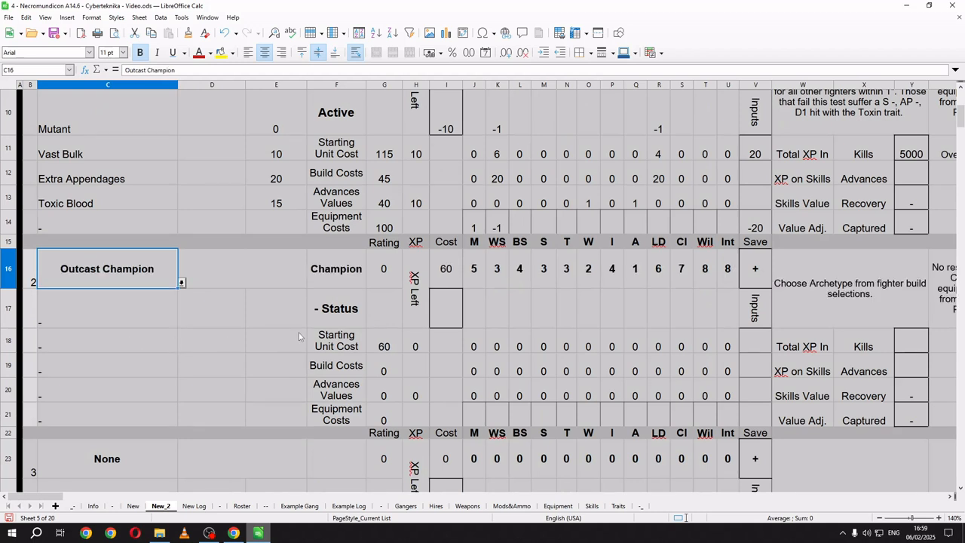
click(330, 314)
click(370, 322)
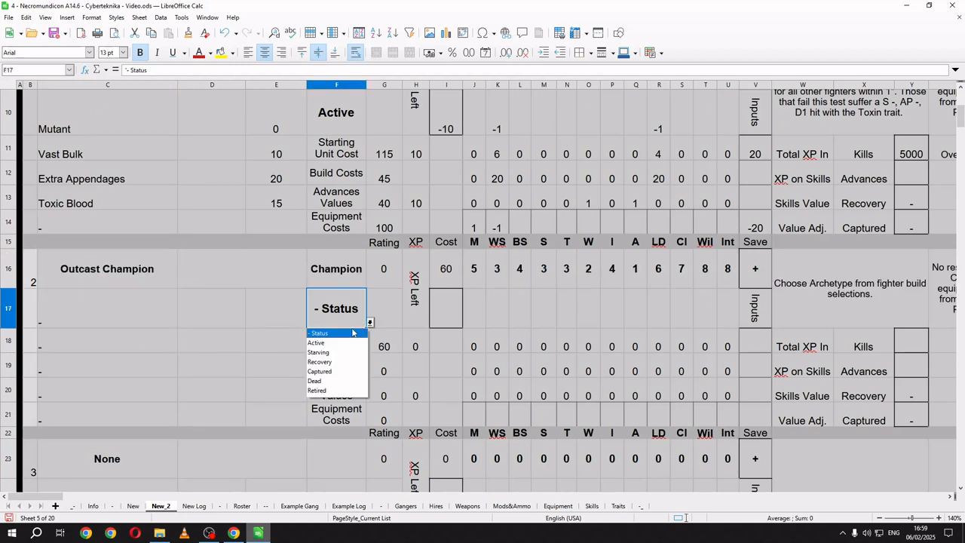
click(336, 340)
Step: Give the champion the Mutant archetype in cell C17 and the Horrific Appearance mutation in cell C18
click(161, 315)
click(181, 322)
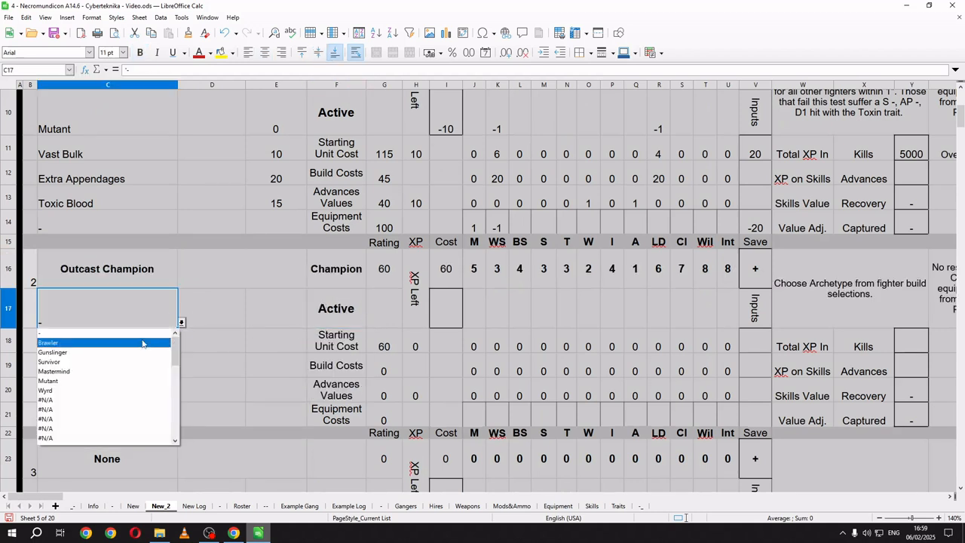
click(123, 380)
click(162, 348)
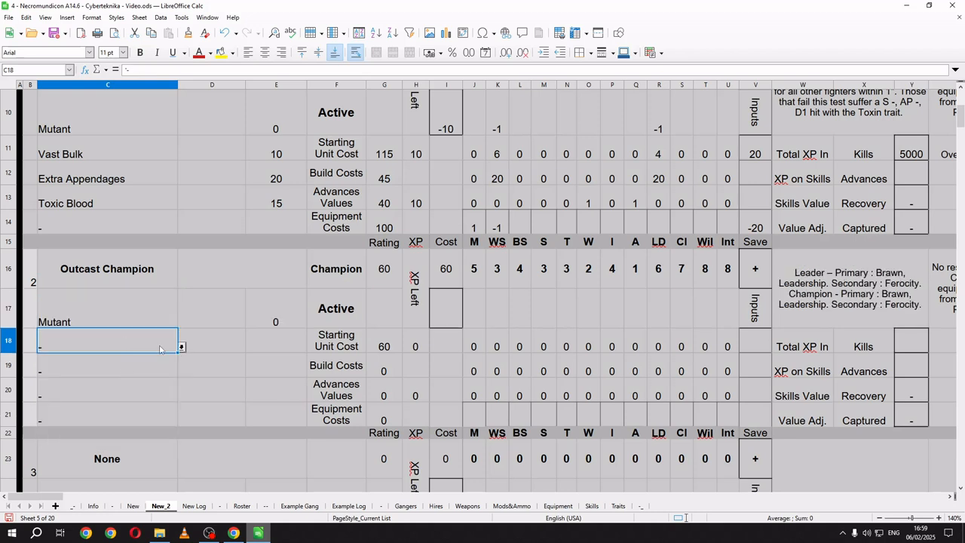
click(181, 346)
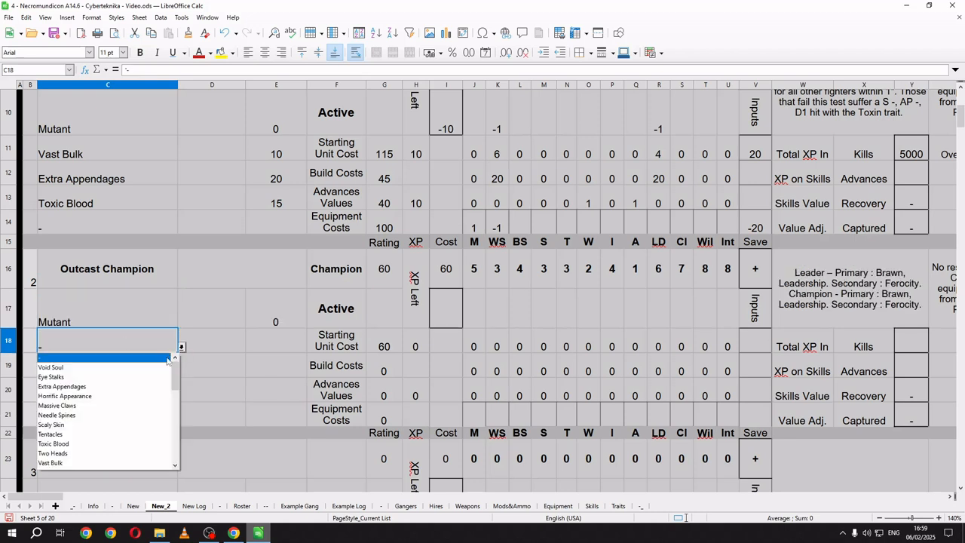
click(122, 397)
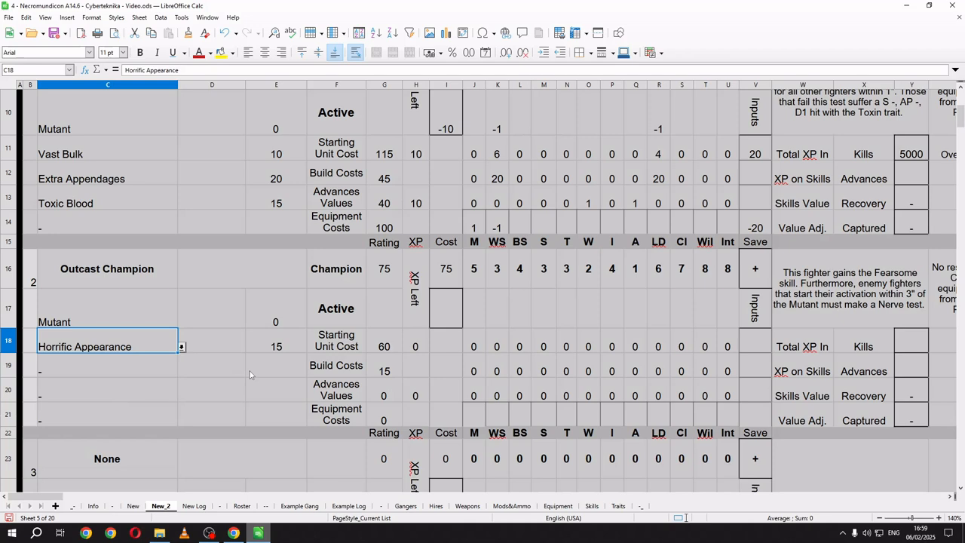
Step: Review the Trading source options for the gang in cell G4 and keep House List selected
scroll(249, 369, up, 3)
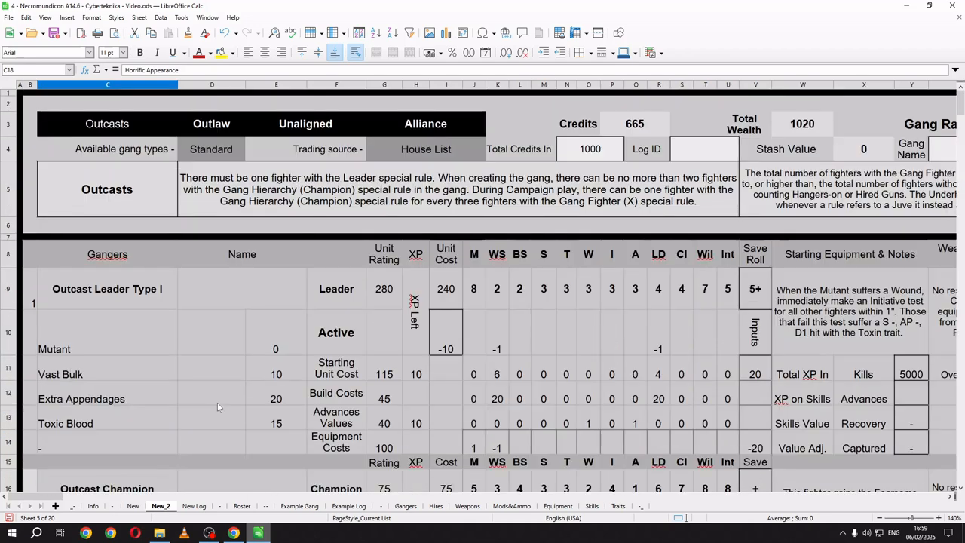
drag(51, 491, 46, 496)
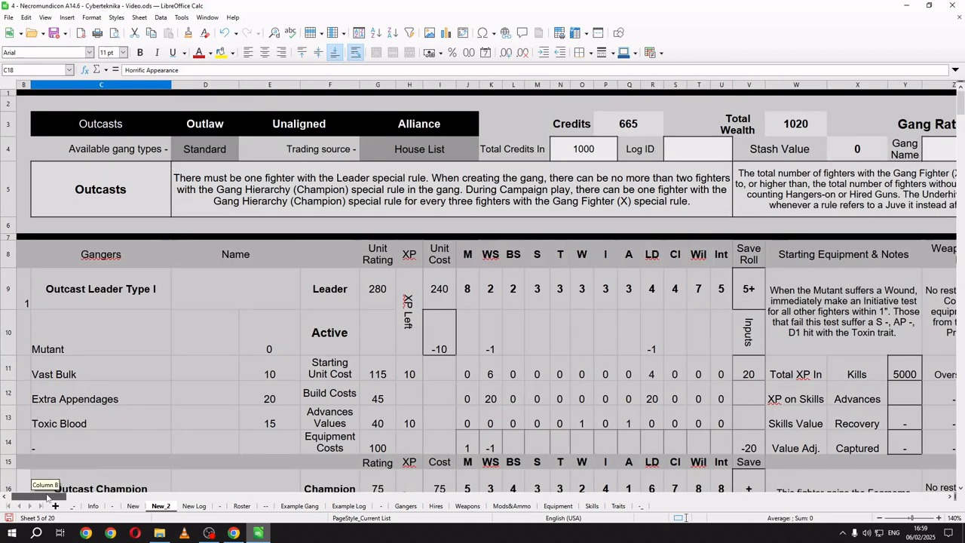
click(451, 156)
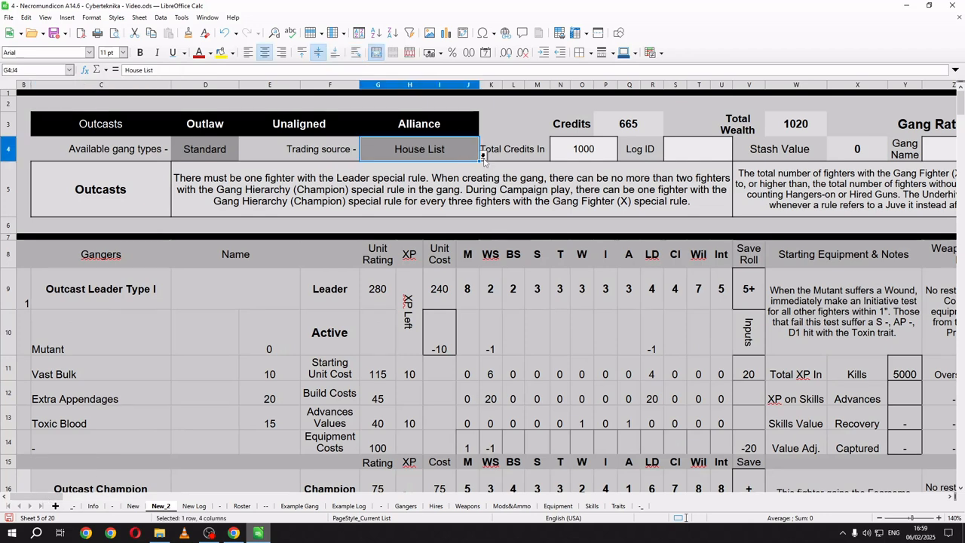
click(483, 157)
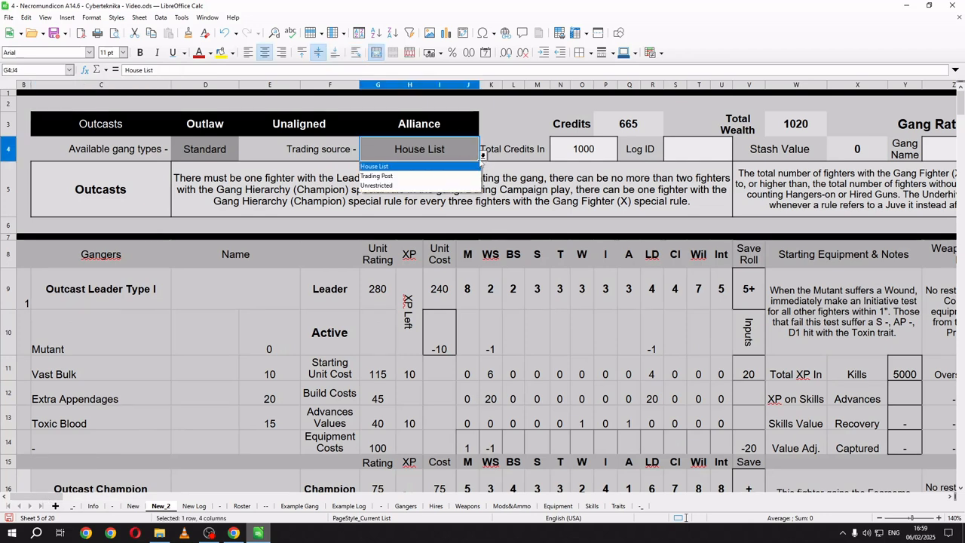
click(439, 166)
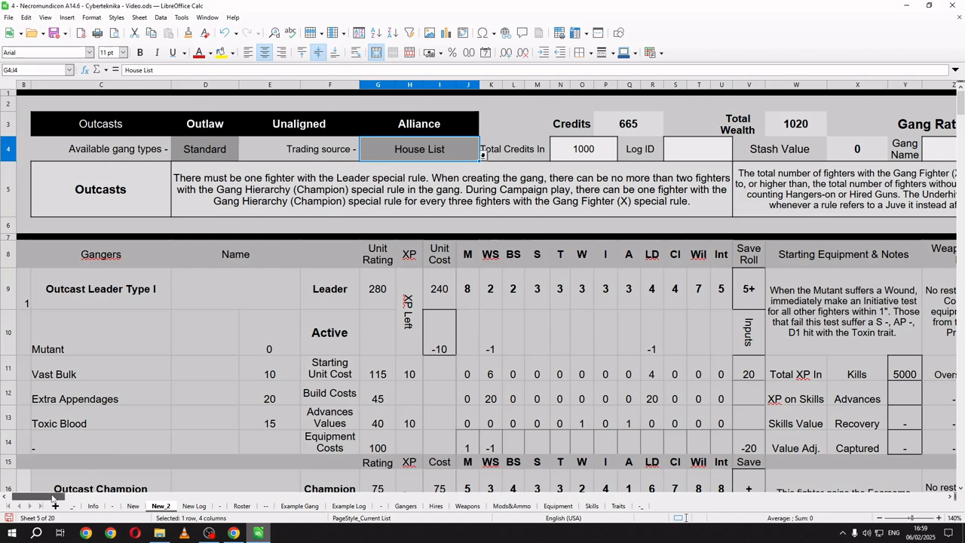
Step: Look through the available pets, brutes, hangers-on and hired guns for the first follower slot in cell BN9
drag(73, 494, 185, 489)
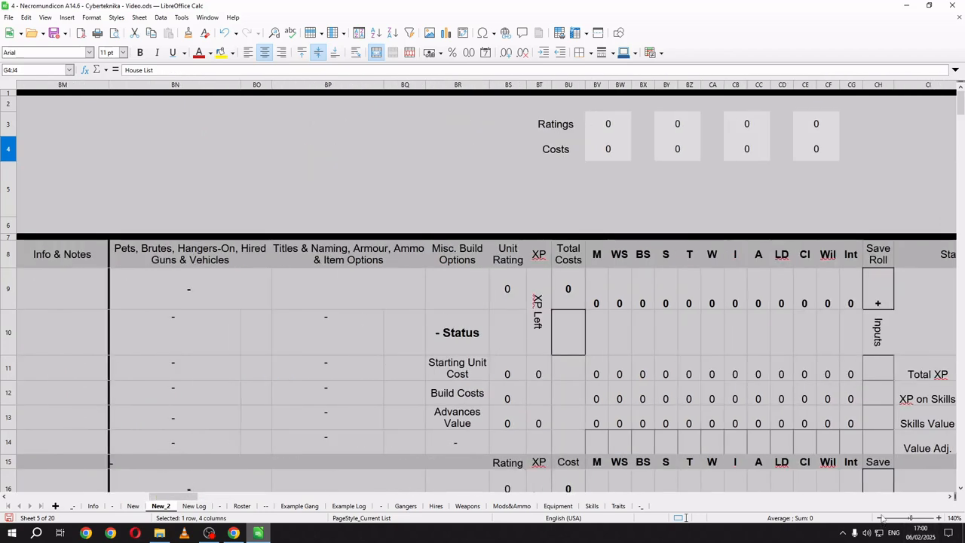
click(879, 518)
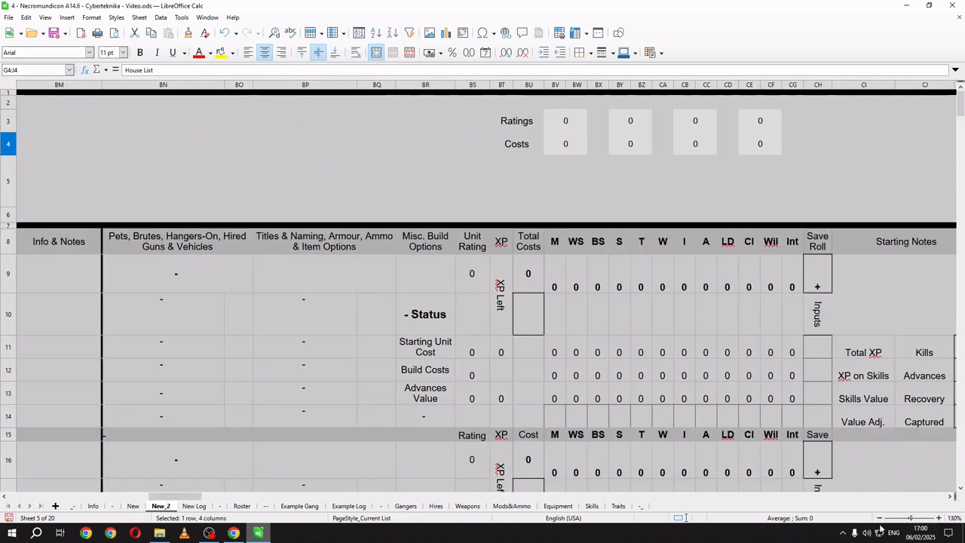
click(200, 264)
click(257, 287)
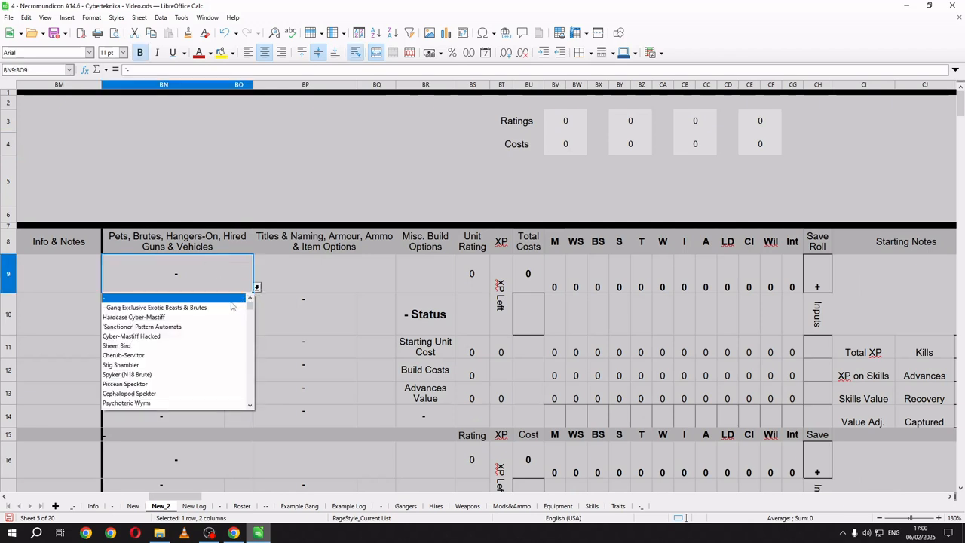
scroll(226, 355, down, 2)
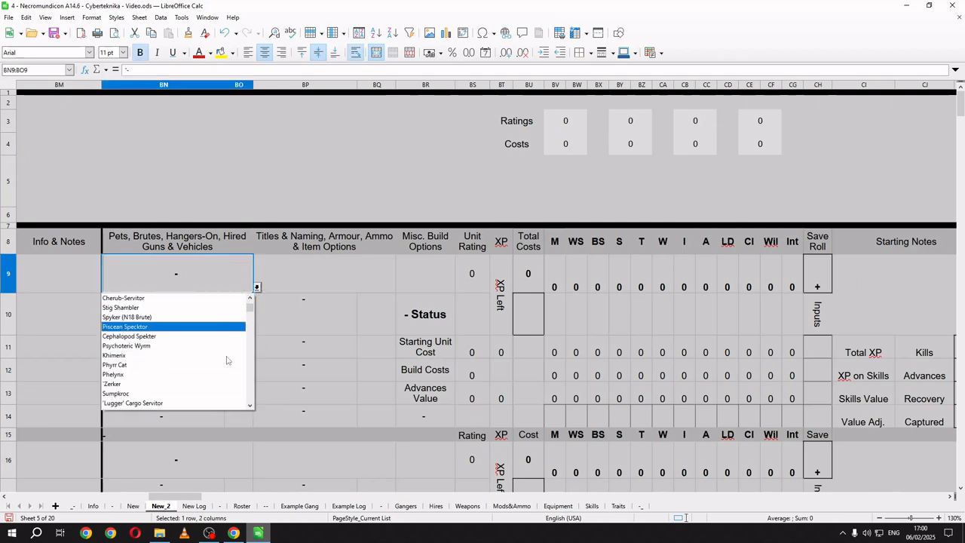
scroll(226, 360, down, 12)
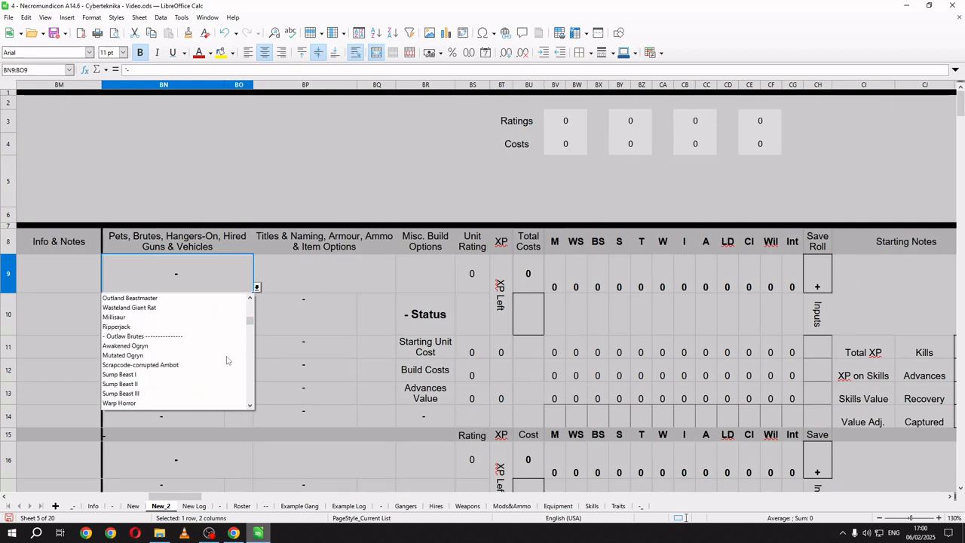
scroll(227, 360, down, 8)
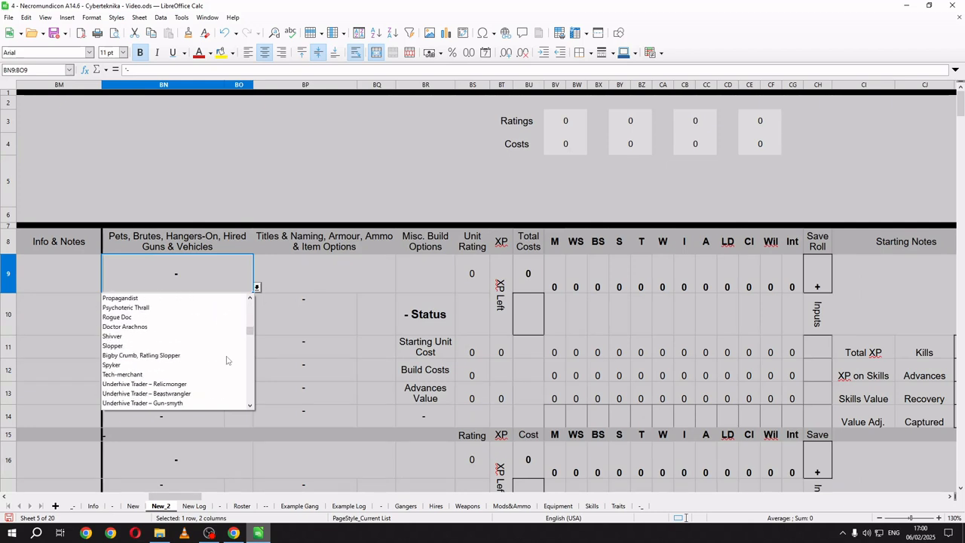
scroll(227, 360, down, 3)
key(Escape)
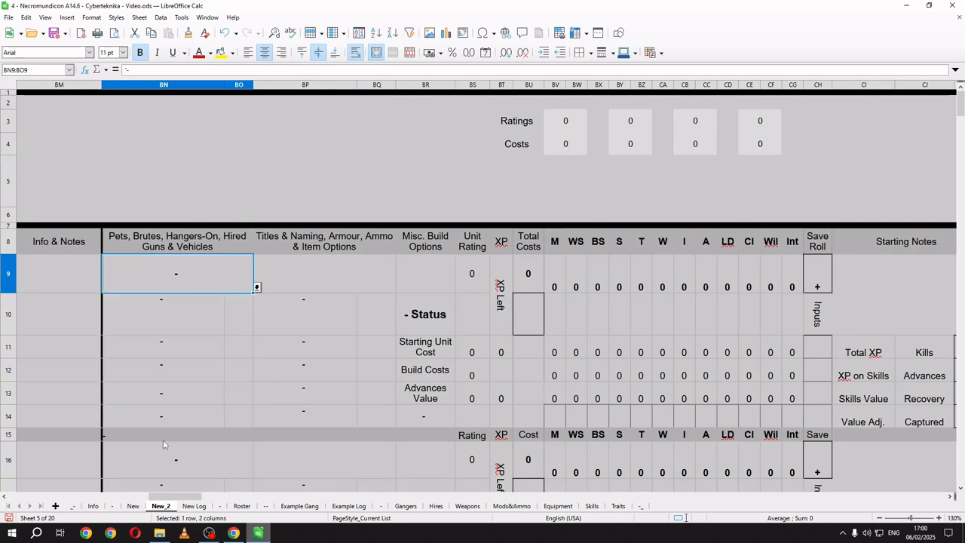
Step: Set the follower category filter in cell BN15 to Vehicles & Crew
click(154, 436)
click(228, 435)
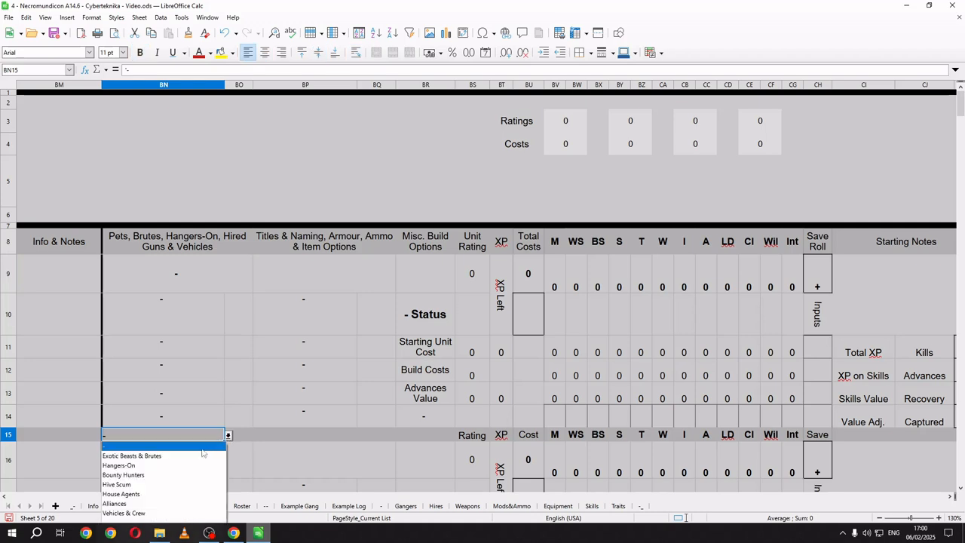
click(166, 513)
Step: Choose Custom Vehicle for the first follower slot in cell BN9 and set its status to Active
click(192, 289)
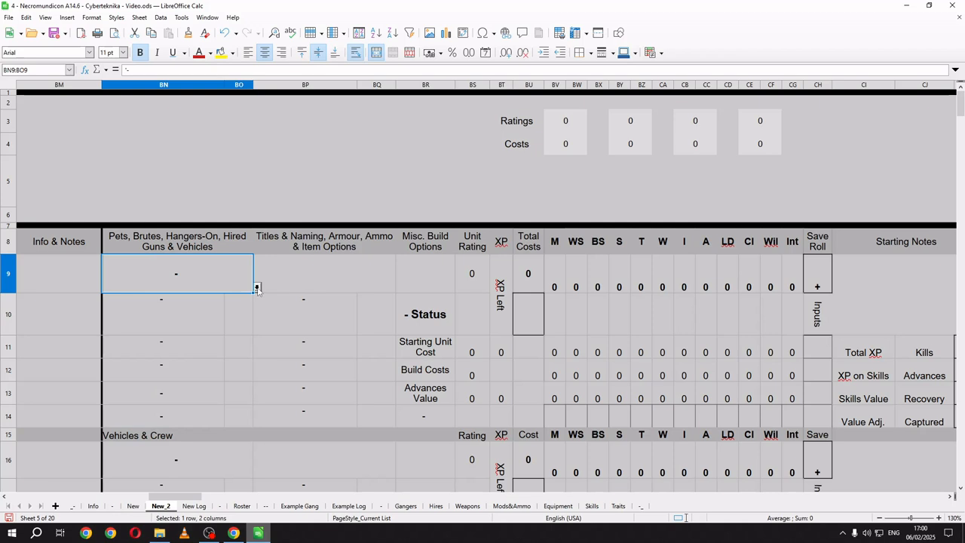
click(257, 287)
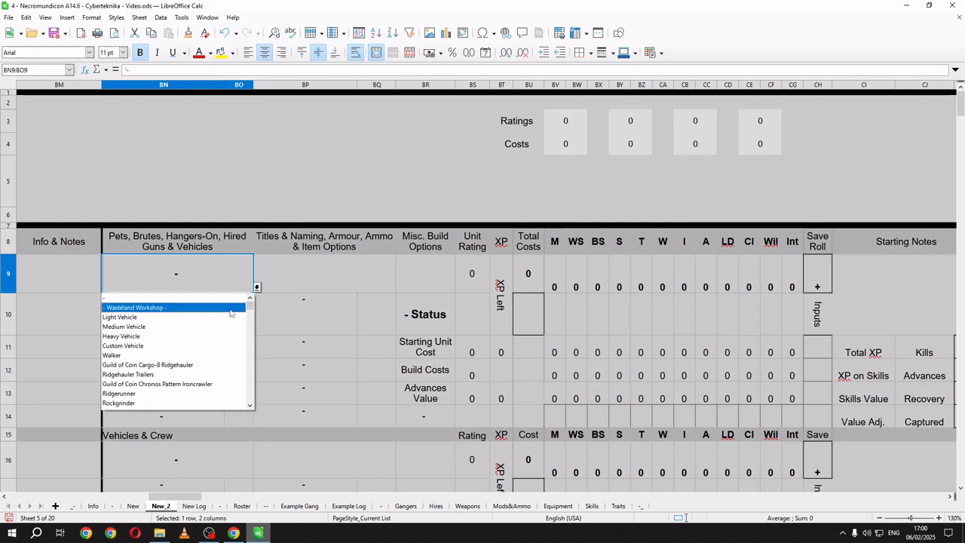
click(203, 346)
click(419, 320)
click(458, 329)
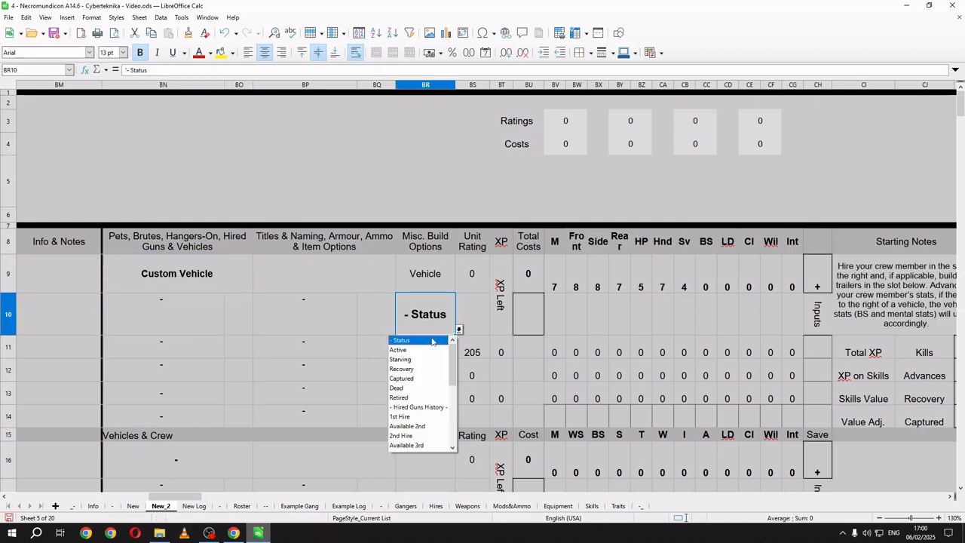
click(422, 350)
Step: Add the body upgrades Extra armour in cell BN10 and Reinforced armour in cell BN11 to the custom vehicle
click(167, 318)
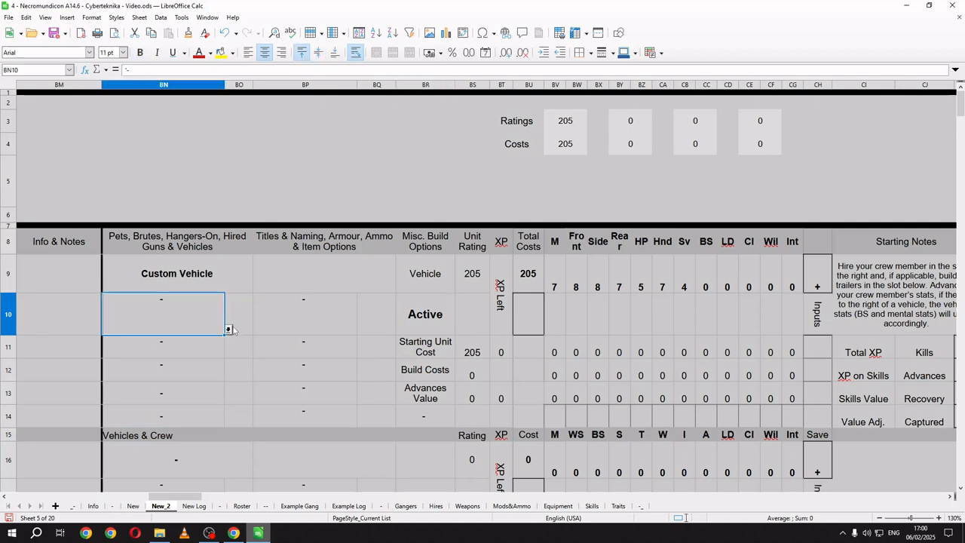
click(228, 330)
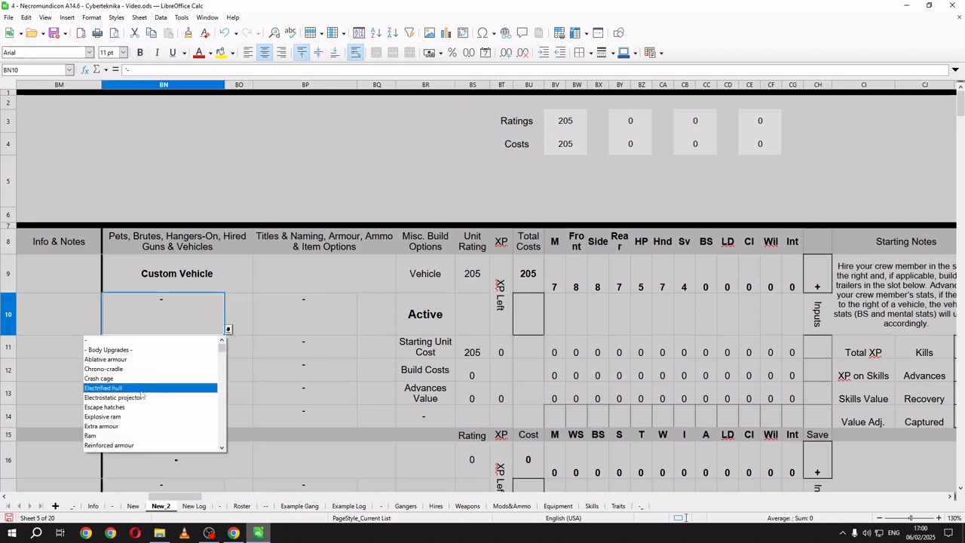
click(139, 426)
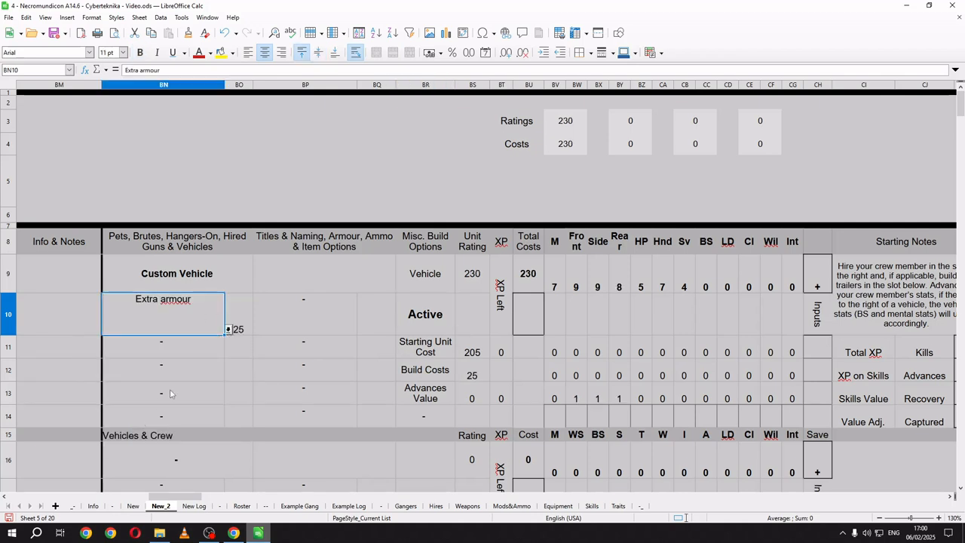
click(186, 352)
click(228, 352)
click(143, 469)
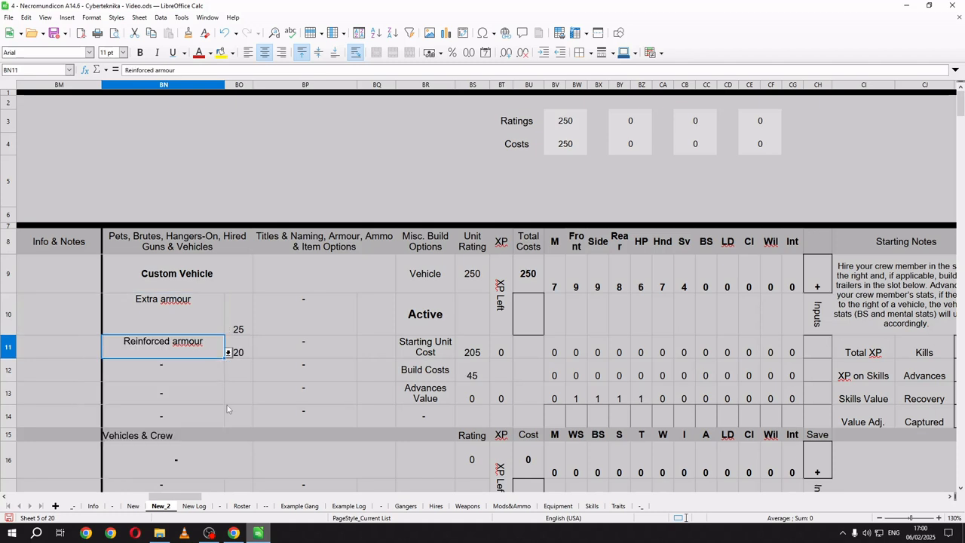
Step: Add the Archaeotech automantic reactor engine upgrade to the custom vehicle in cell BP10
click(316, 319)
click(360, 329)
scroll(319, 369, down, 3)
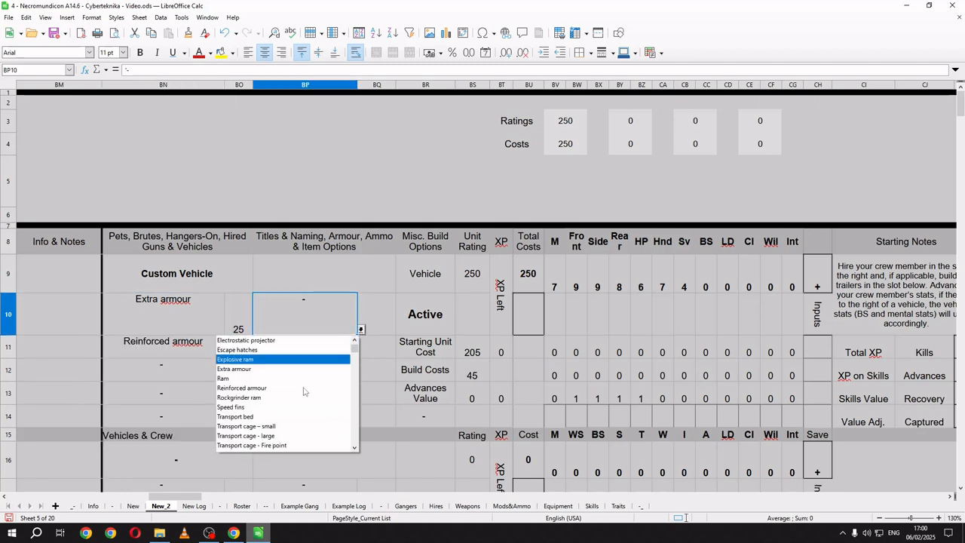
scroll(302, 401, down, 3)
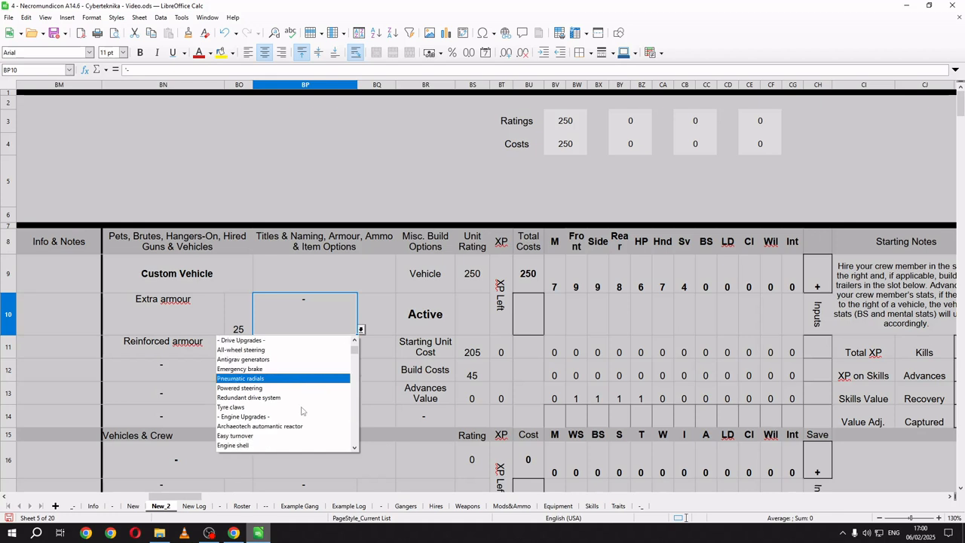
scroll(301, 407, down, 1)
click(294, 397)
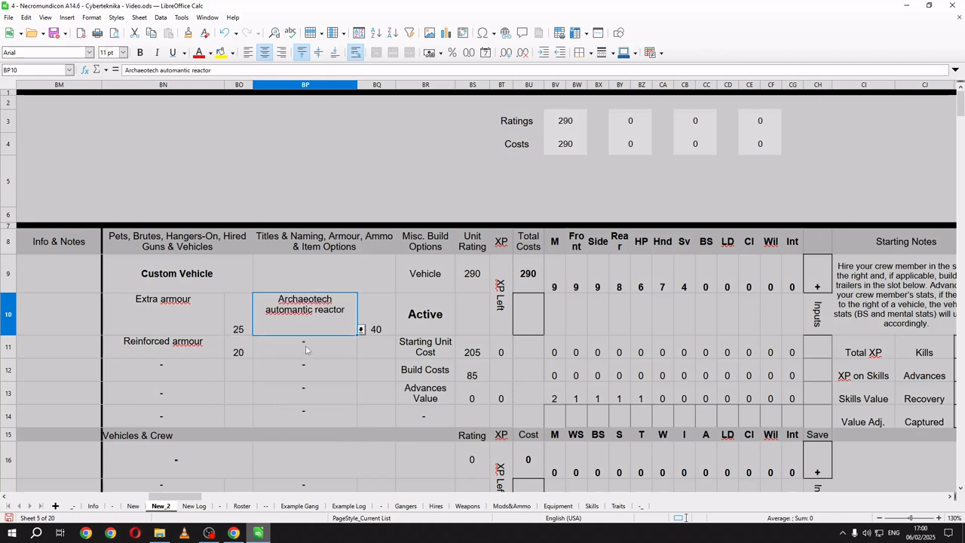
Step: Add the Nitro burner engine upgrade to the custom vehicle in cell BP11
click(337, 354)
scroll(294, 422, down, 5)
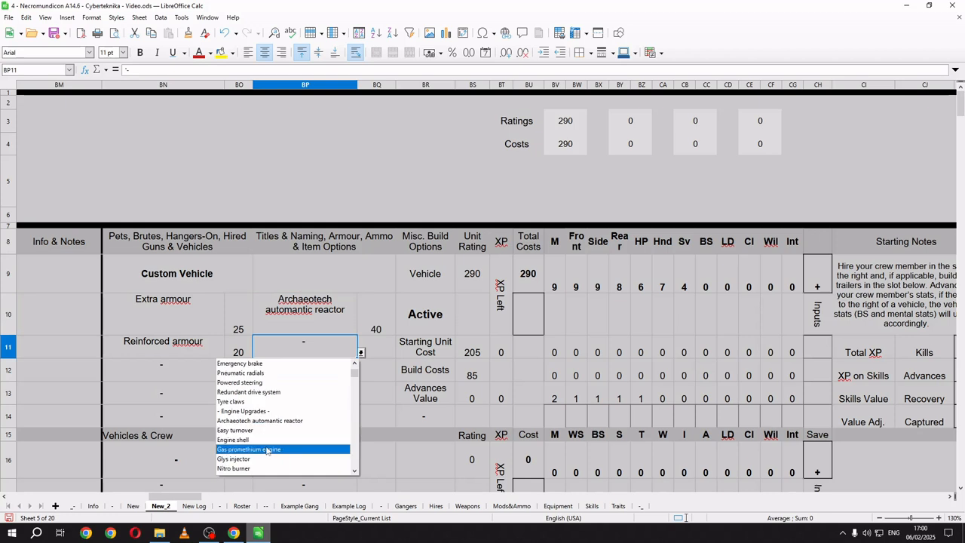
scroll(264, 441, down, 1)
click(261, 439)
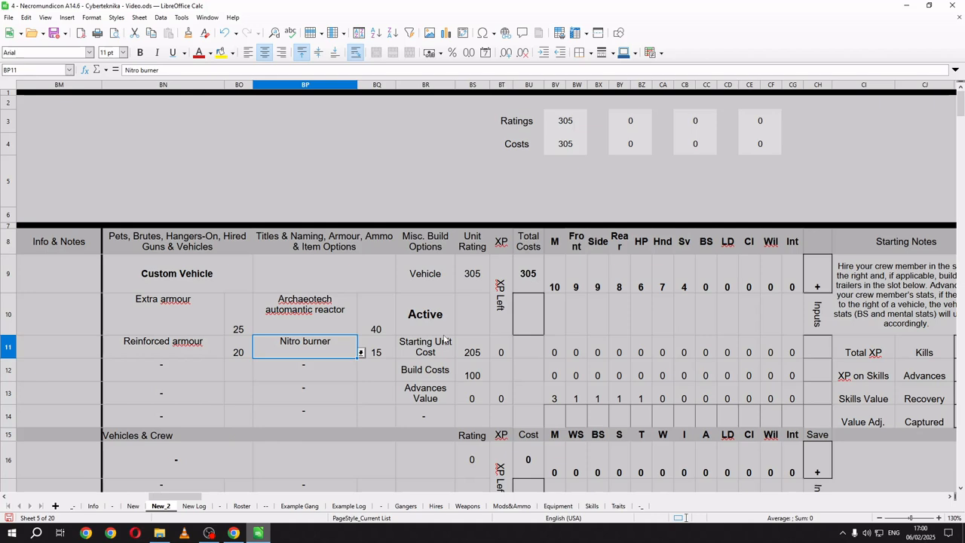
click(881, 518)
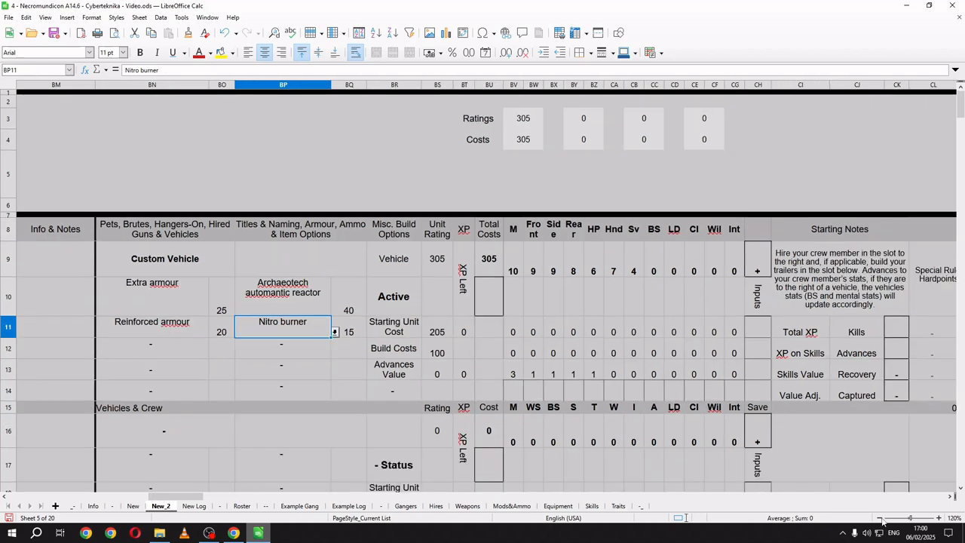
Step: Set the category selector in cell CV15, below the follower slot next to the custom vehicle, to Vehicles & Crew
drag(179, 498, 204, 497)
click(321, 290)
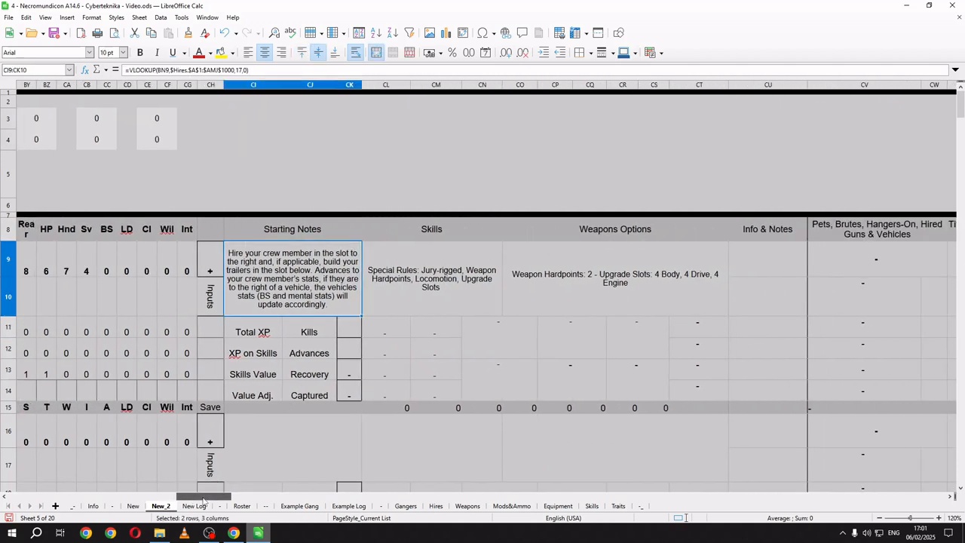
drag(202, 498, 220, 498)
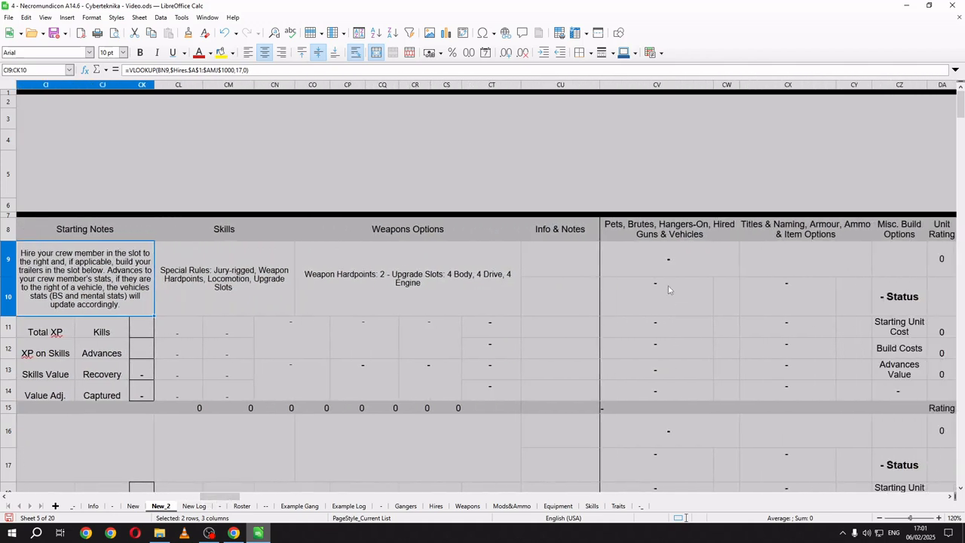
click(670, 265)
click(743, 271)
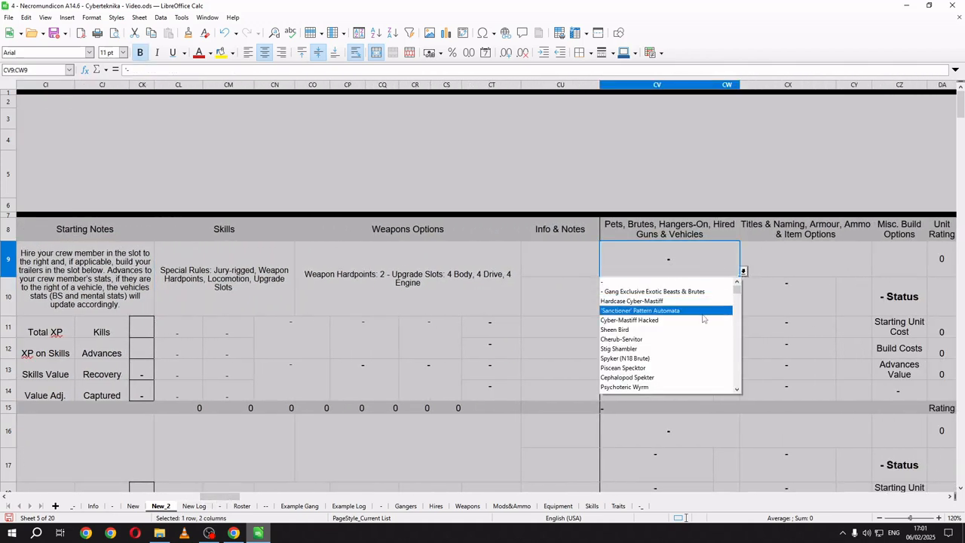
click(663, 281)
click(634, 412)
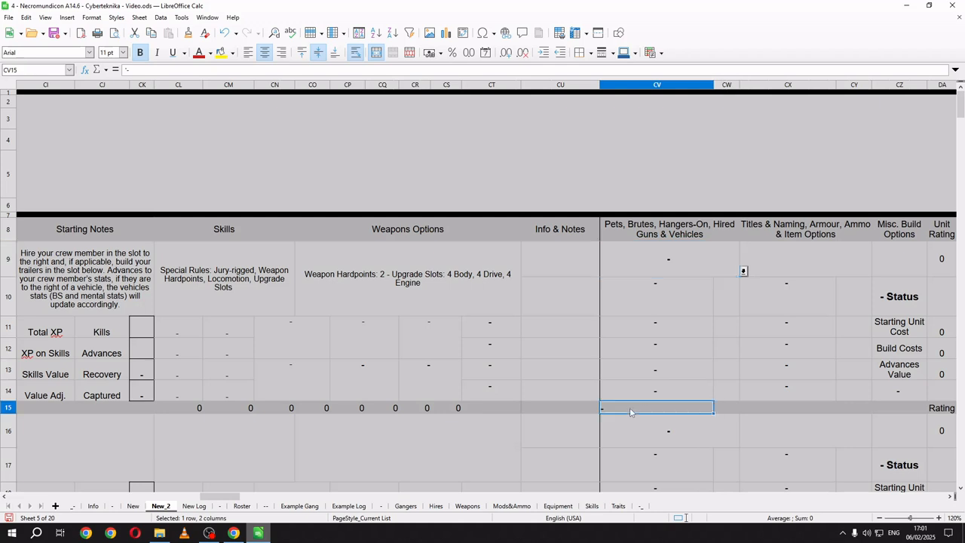
click(717, 408)
click(641, 484)
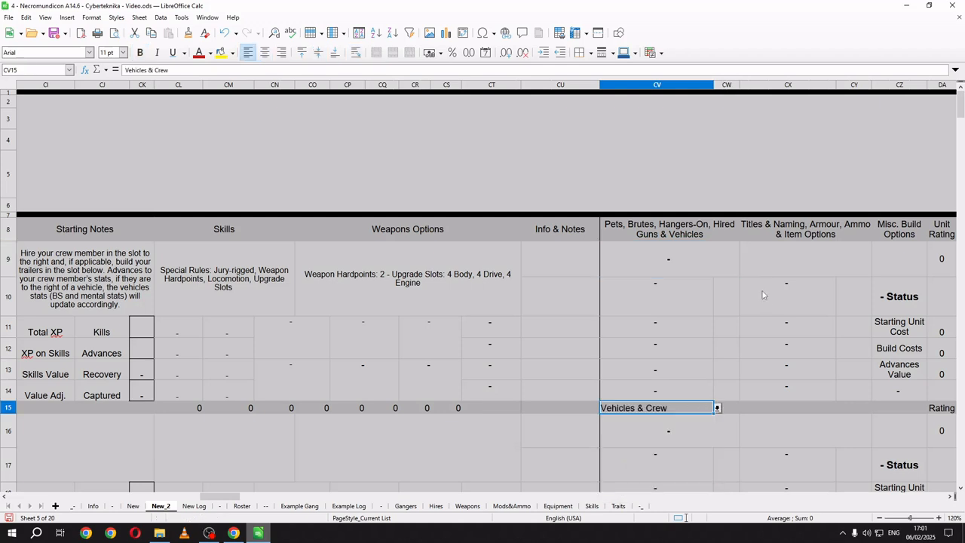
Step: Hire a Scum Racer as the vehicle's crew in cell CV9 and set its status in CZ10 to Active
click(732, 261)
click(744, 271)
scroll(663, 339, down, 5)
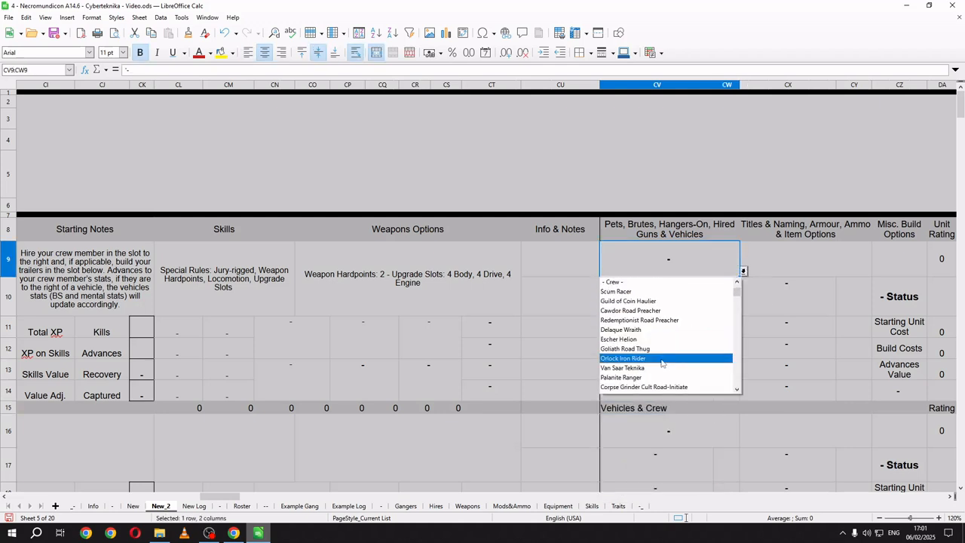
scroll(661, 364, up, 6)
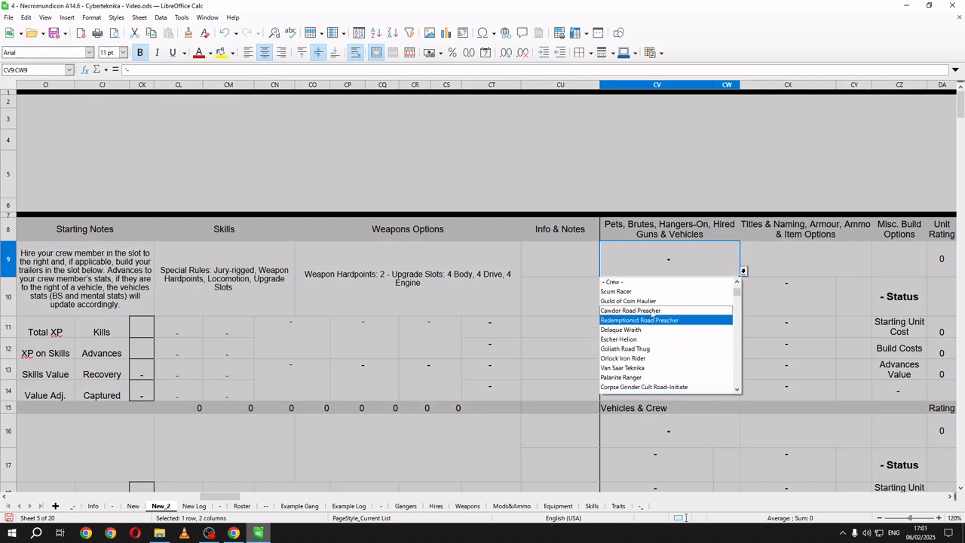
click(646, 292)
click(890, 295)
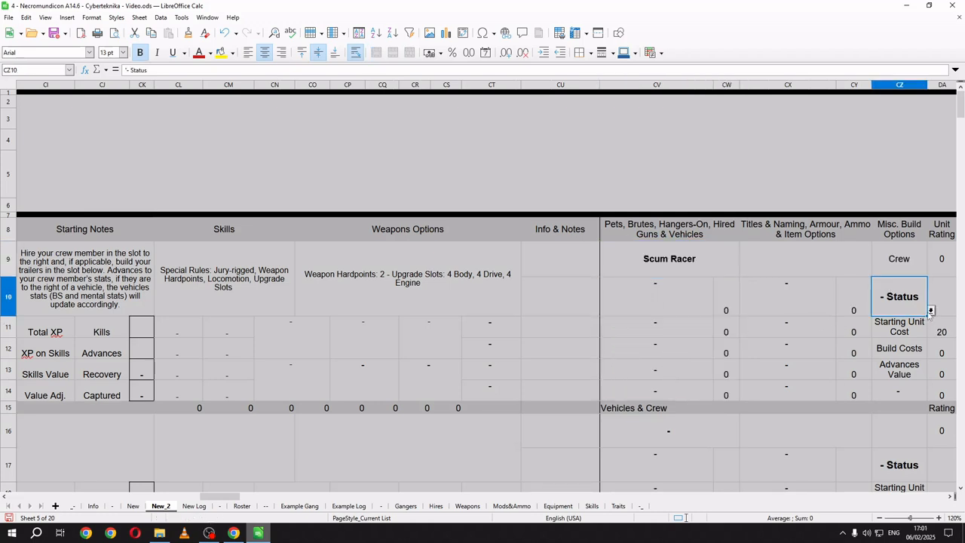
click(931, 310)
click(892, 325)
Step: Equip the Scum Racer with an Autopistol in cell CV10 and a Respirator in cell CX10
click(670, 298)
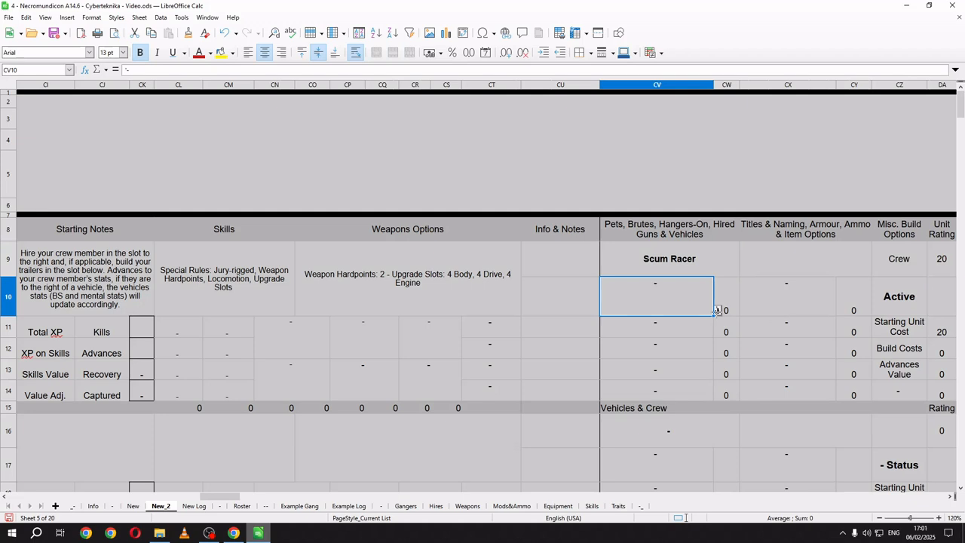
click(717, 310)
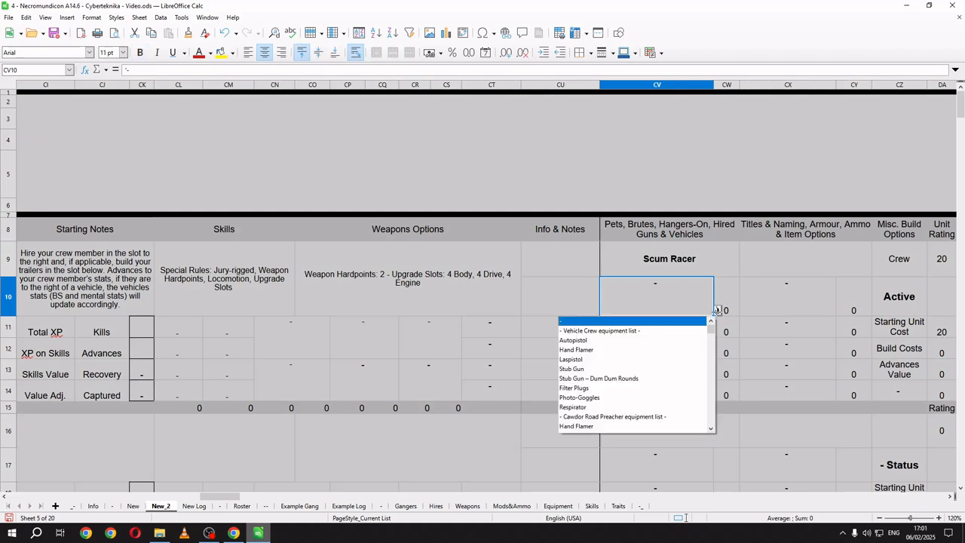
click(607, 340)
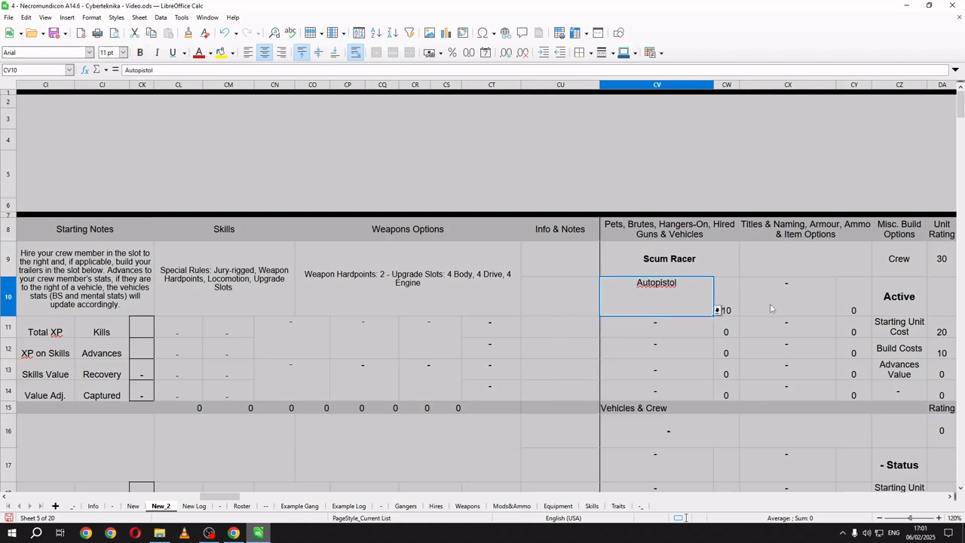
click(803, 309)
click(839, 310)
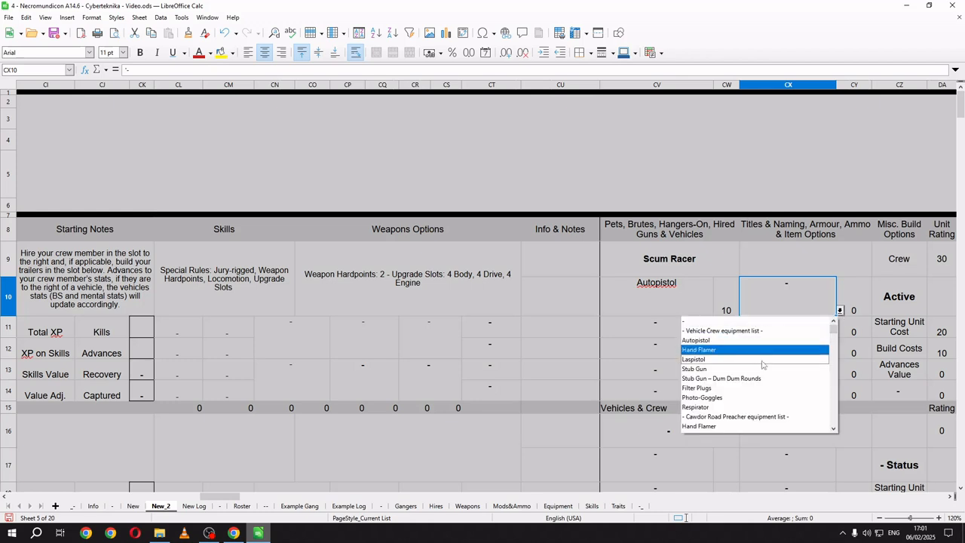
click(709, 407)
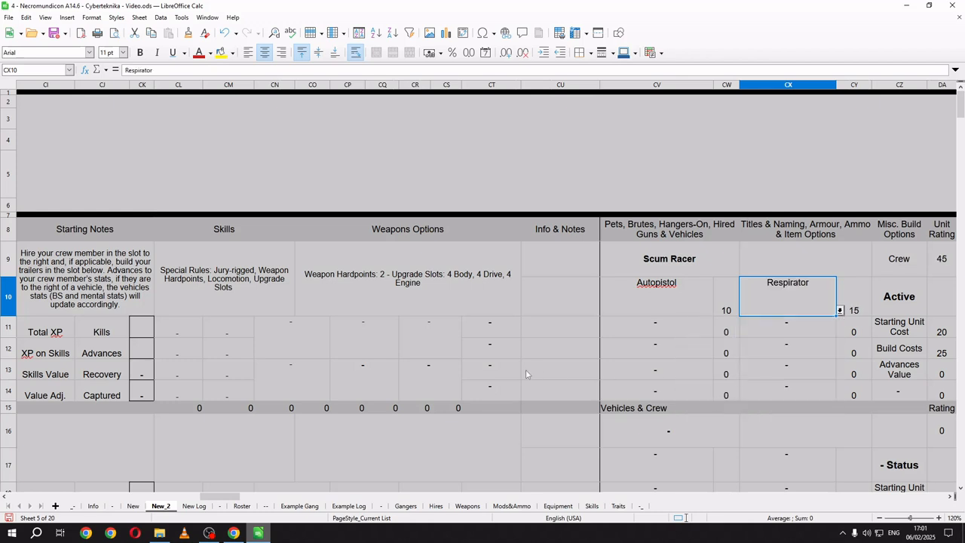
Step: Name the Scum Racer "Driver Jim" in the naming cell CX9
click(779, 263)
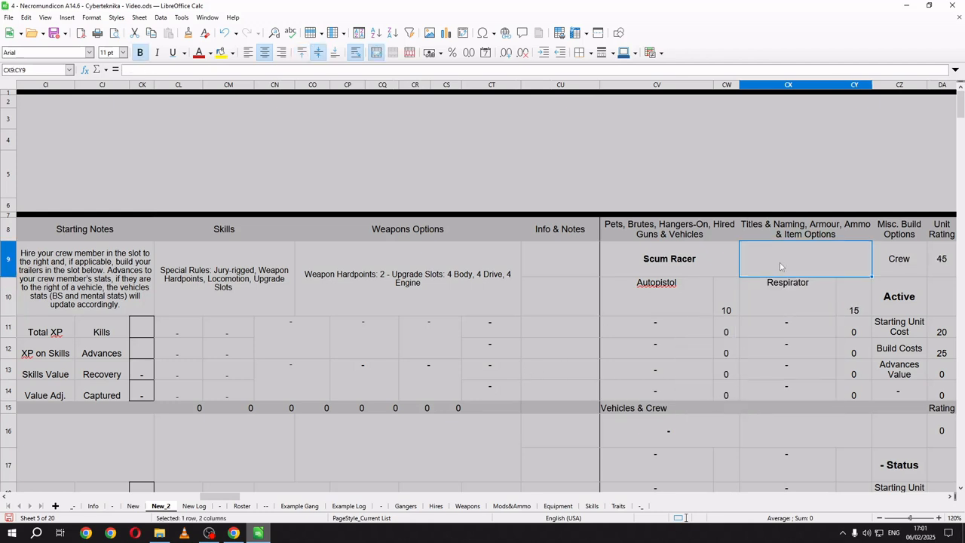
double_click(779, 262)
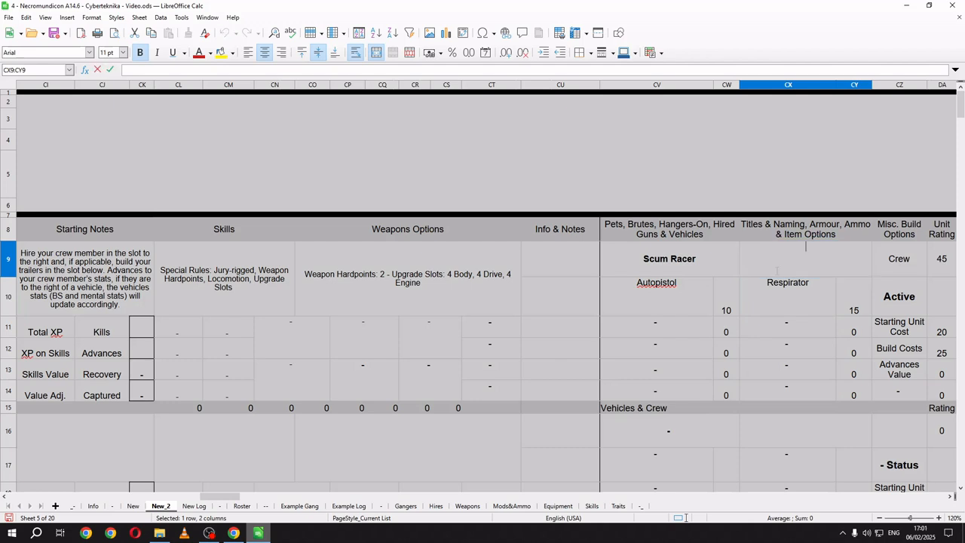
text(Driver Jim)
key(Return)
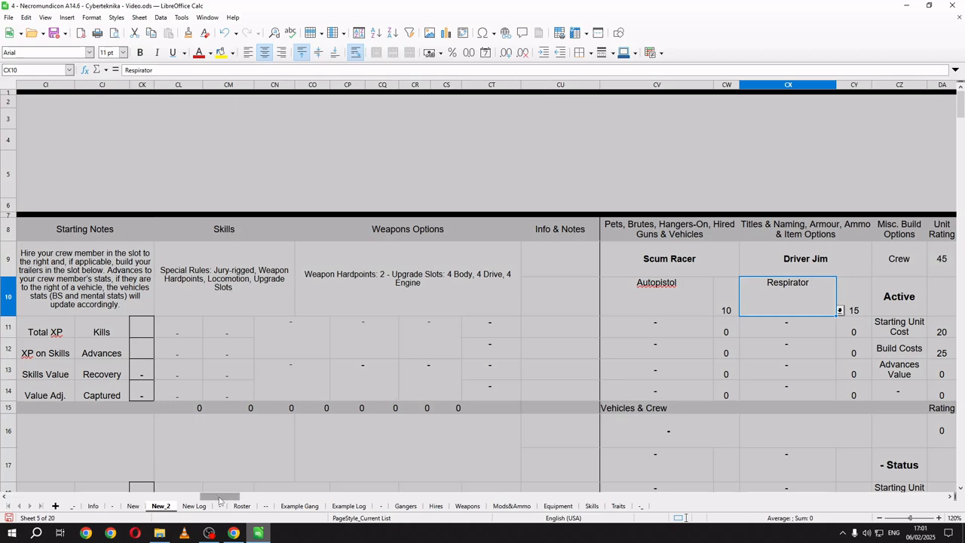
Step: Name the custom vehicle "Old Faithful" in the naming cell BP9
drag(215, 496, 151, 499)
double_click(375, 256)
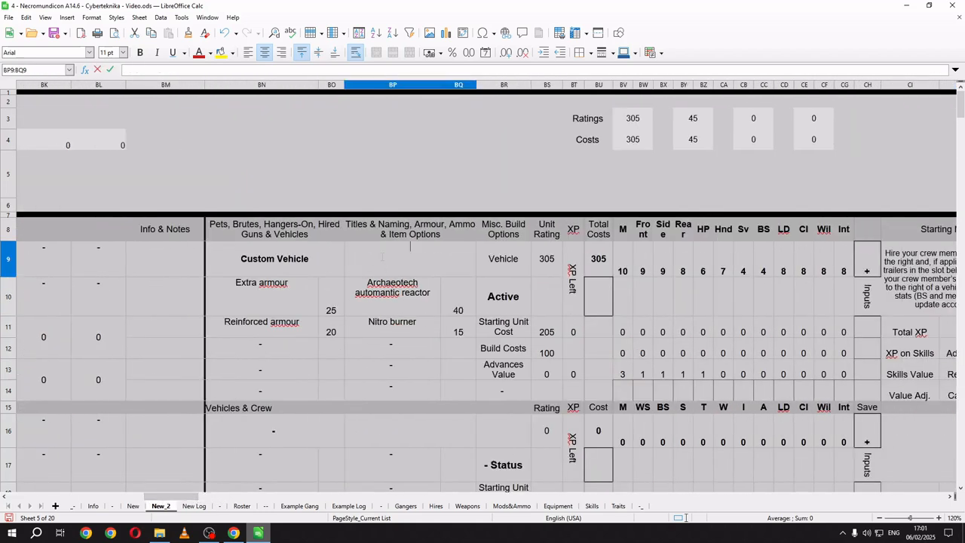
text(Old Fa)
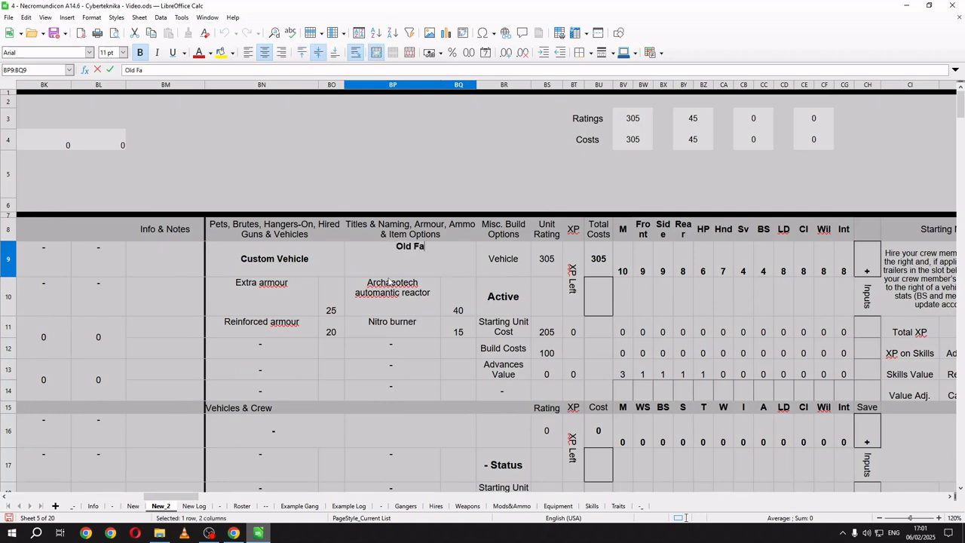
text(ithful)
key(Return)
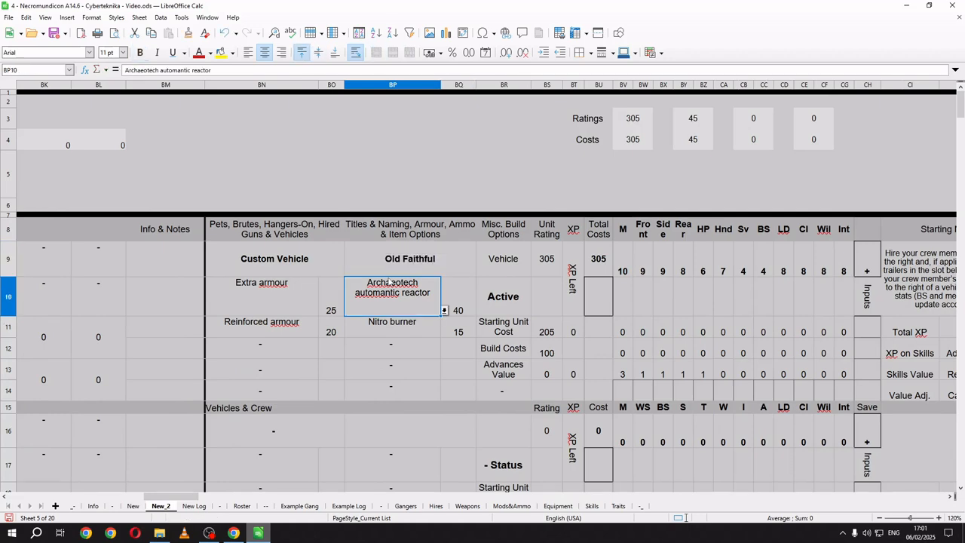
Step: Name the Outcast Leader Type I "Captain Biggun" in cell D9
drag(188, 498, 57, 497)
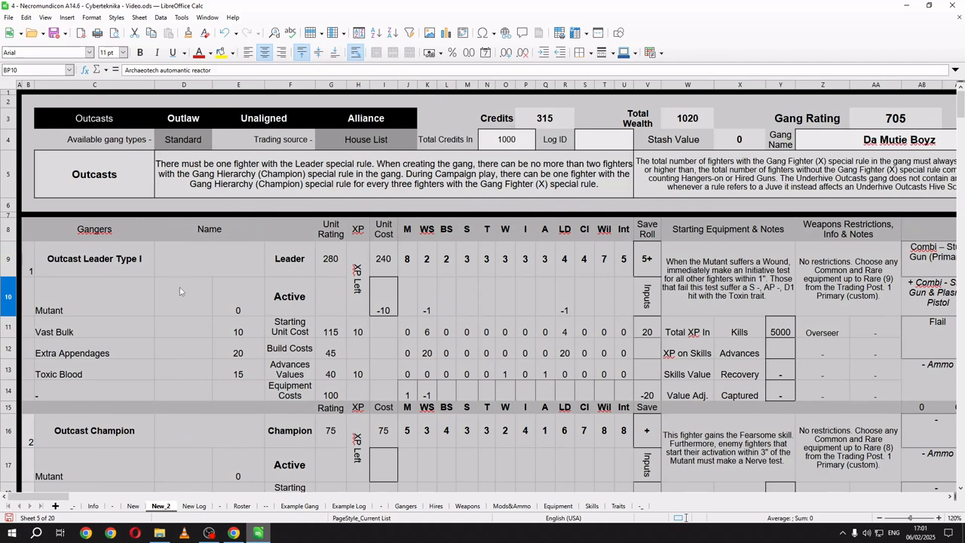
click(200, 262)
text(Captin)
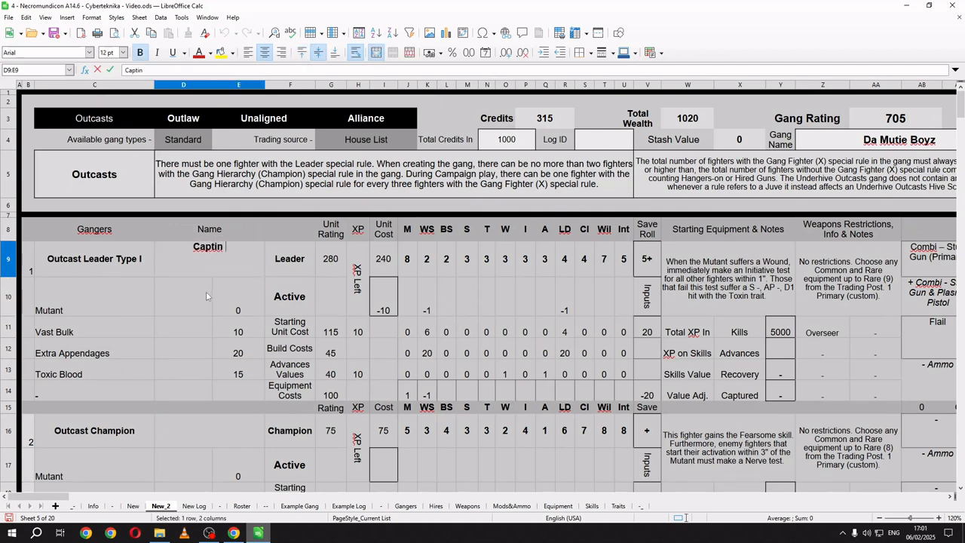
text( Biggun)
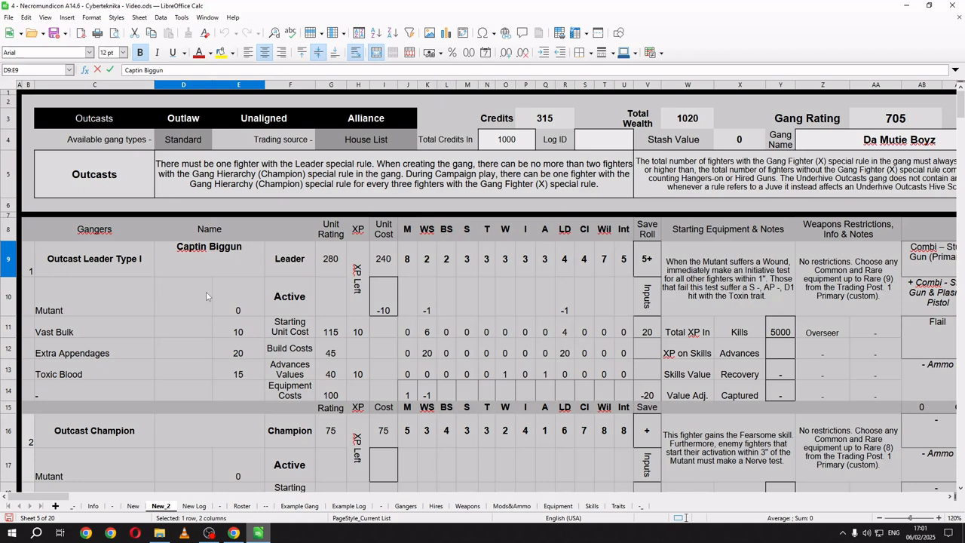
key(Left)
key(Left)
key(Left)
key(Left)
key(Left)
key(Left)
text(a)
key(Return)
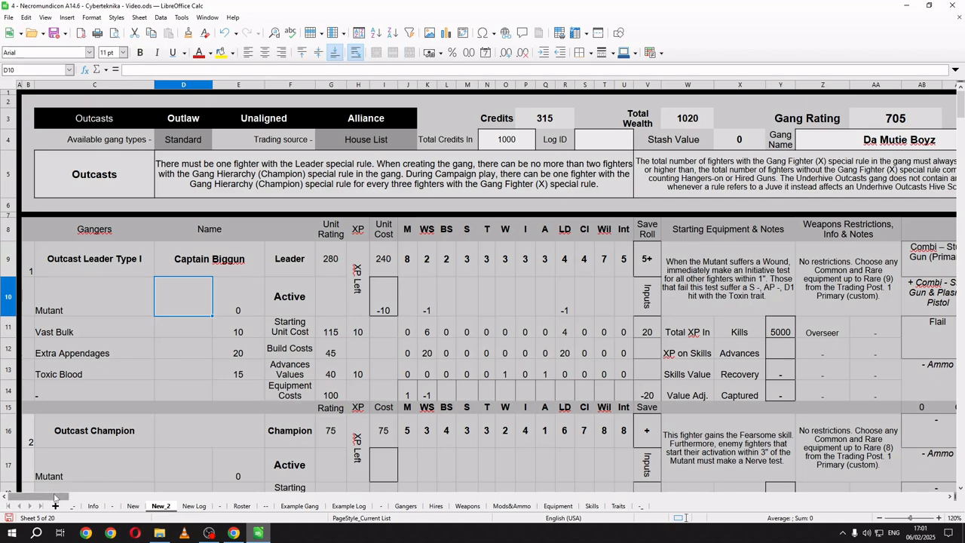
Step: Set the category selector in cell BN22, below the slot under the custom vehicle, to Vehicles & Crew
drag(54, 497, 194, 486)
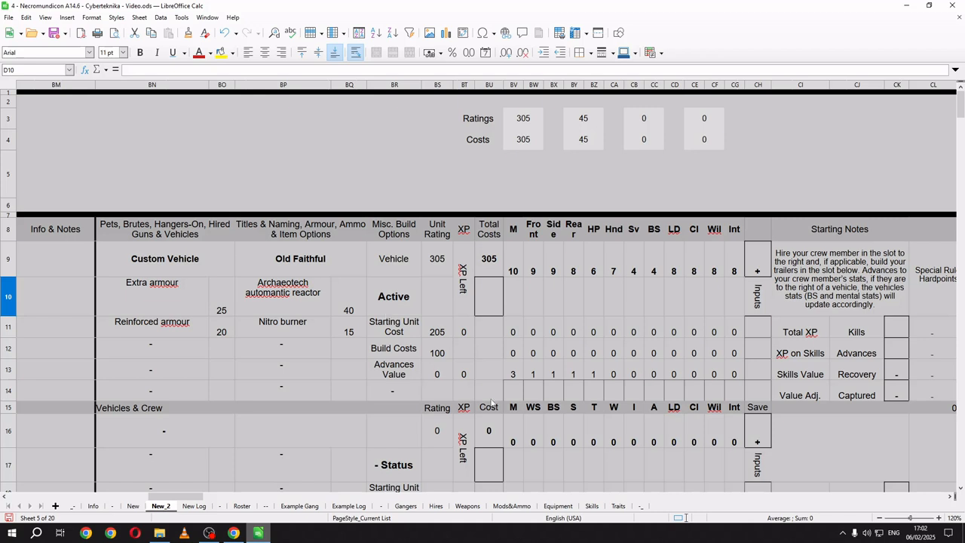
click(879, 517)
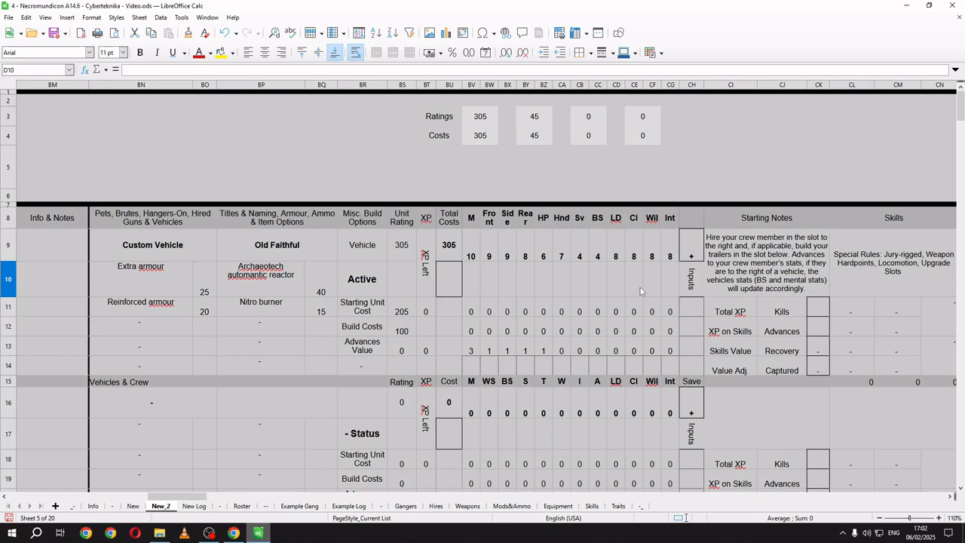
scroll(585, 240, down, 3)
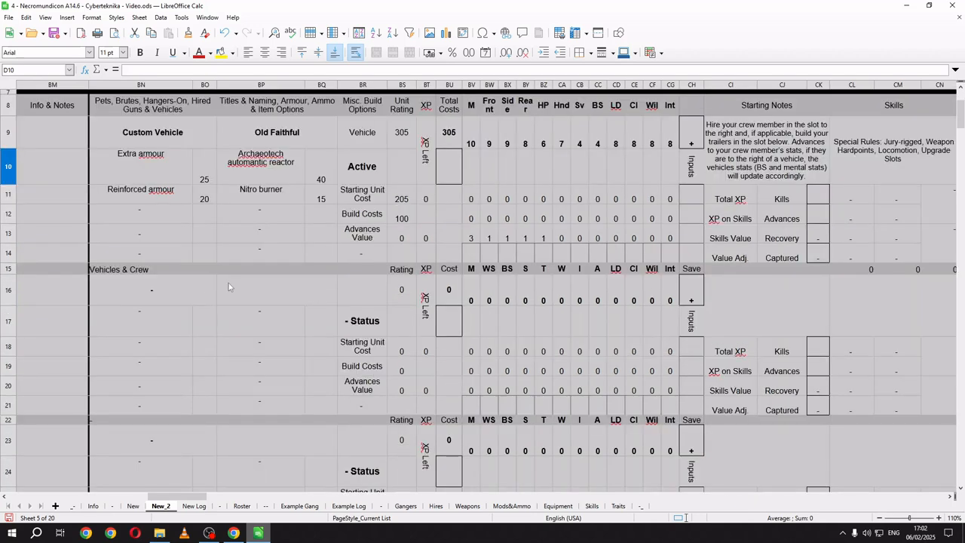
click(164, 287)
click(220, 300)
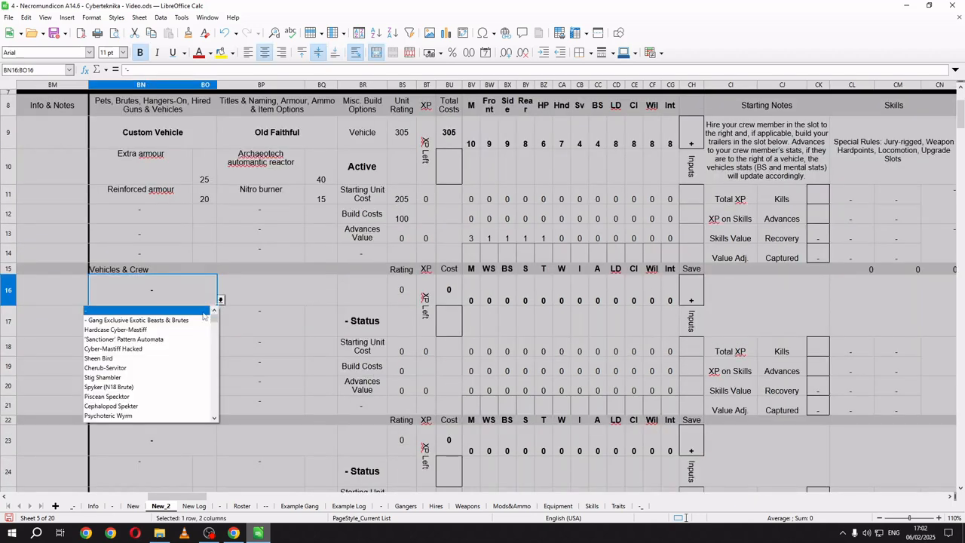
click(177, 338)
click(135, 419)
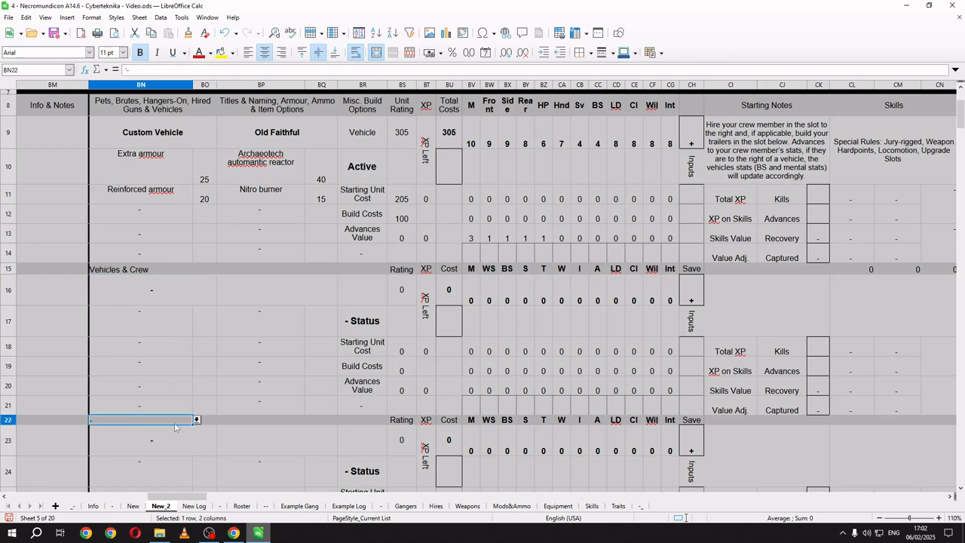
click(196, 419)
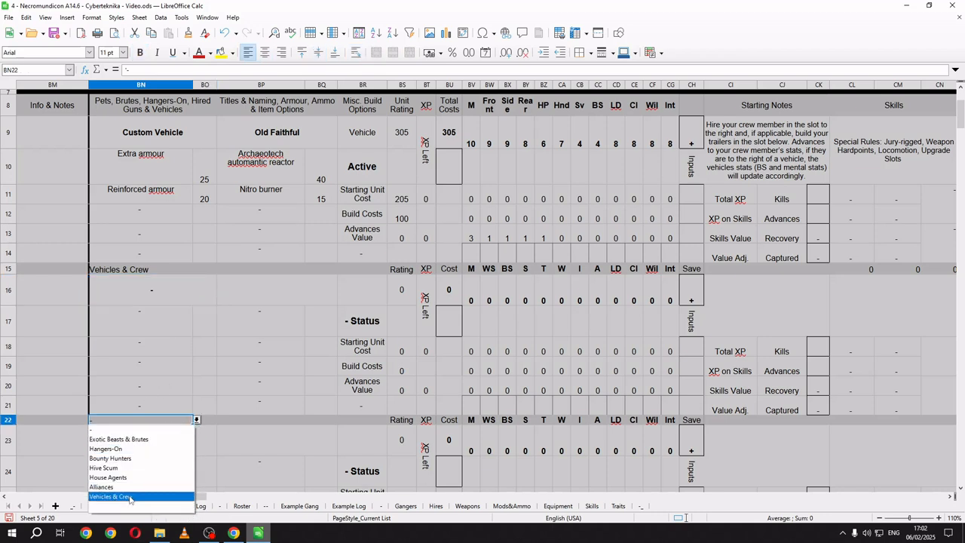
click(111, 496)
Step: Choose Ridgehauler Trailers for the slot in cell BN16 and set its status in BR17 to Active
click(215, 298)
click(220, 300)
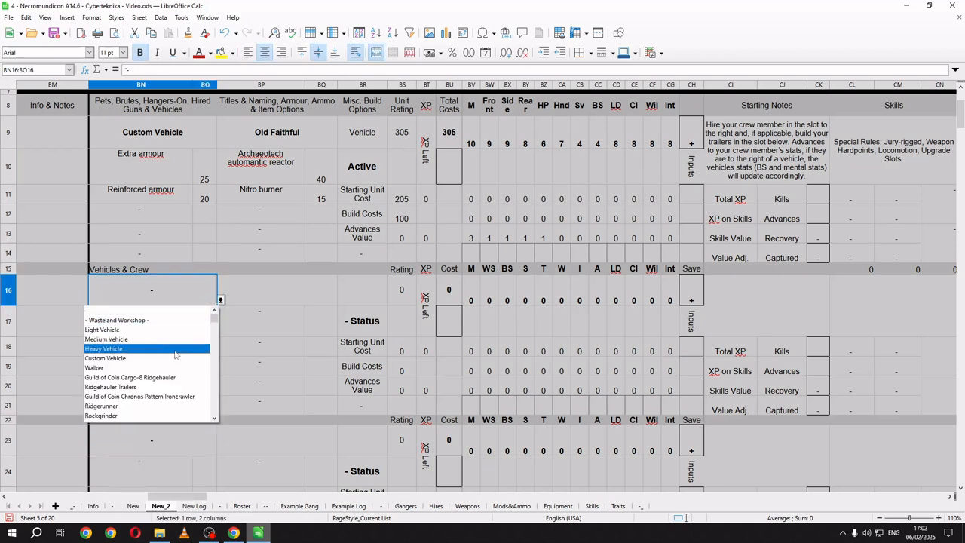
scroll(176, 356, down, 5)
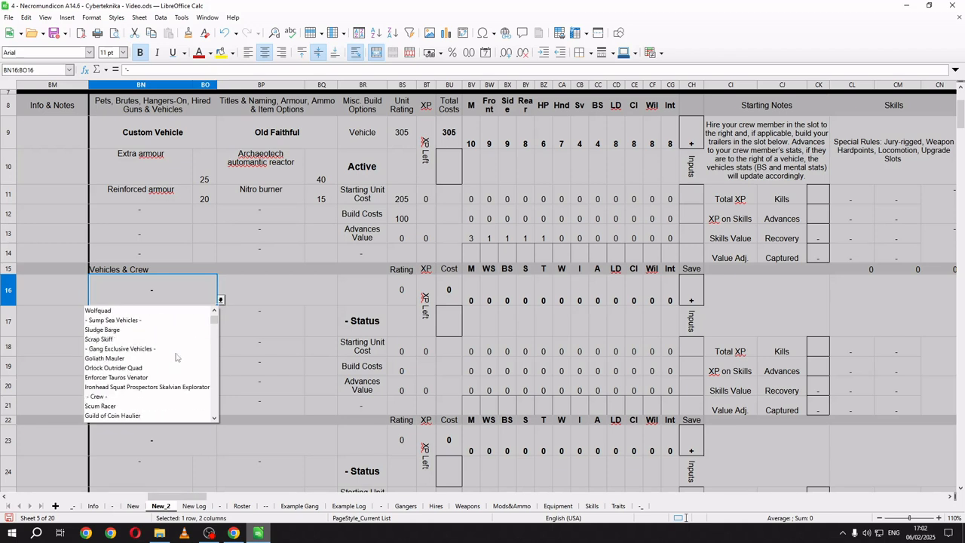
scroll(175, 356, up, 3)
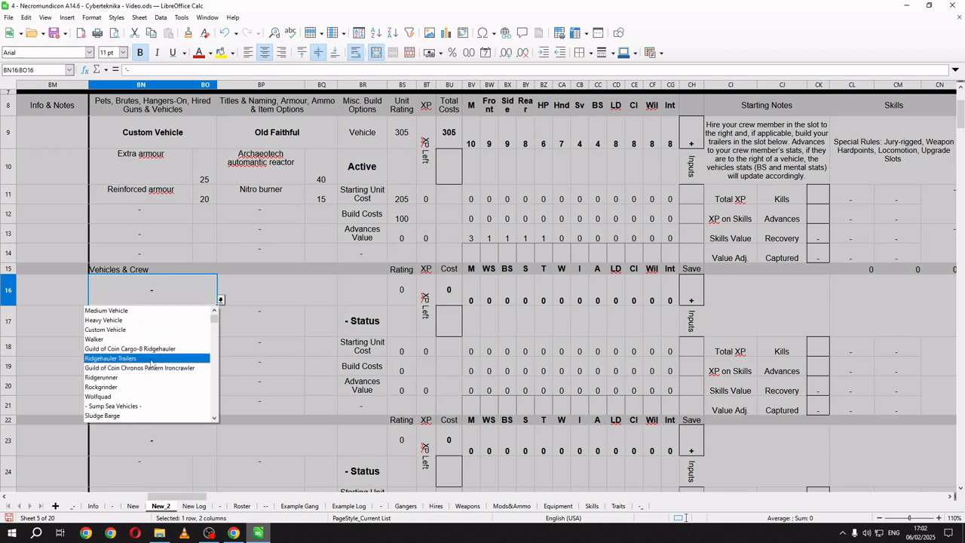
click(151, 358)
click(365, 329)
click(390, 331)
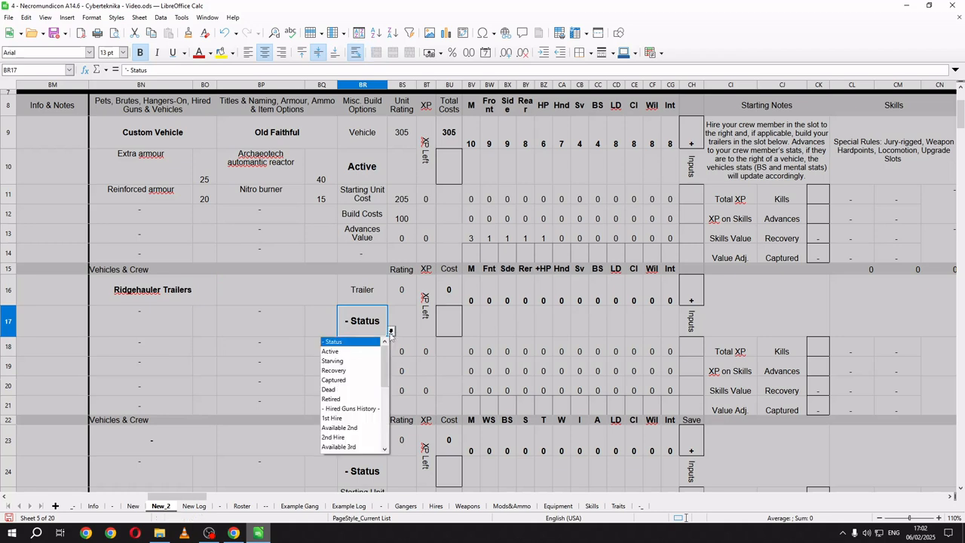
click(348, 352)
Step: Equip the Ridgehauler Trailers slot with a Ridgehauler Trailer in cell BN17 and a Promethium Tank in BP17
click(173, 326)
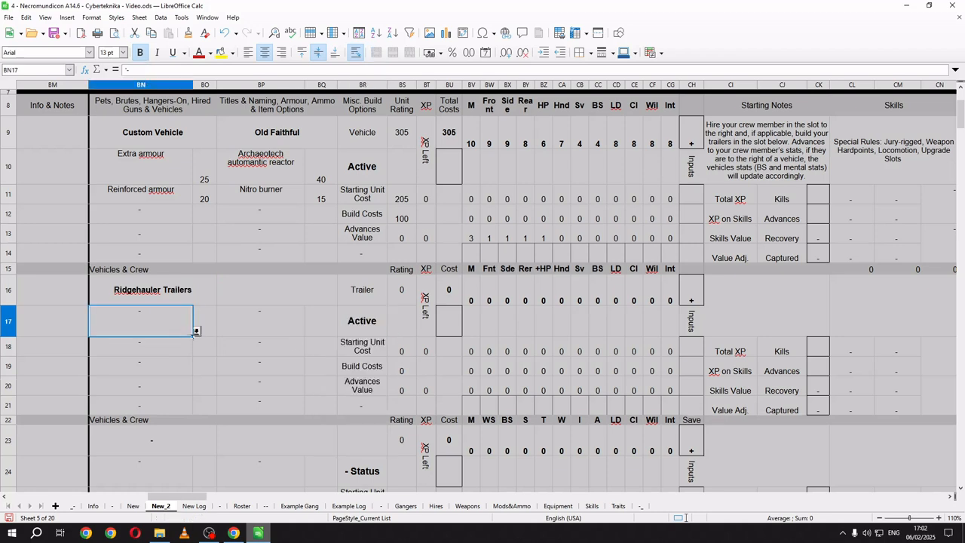
click(196, 331)
click(147, 362)
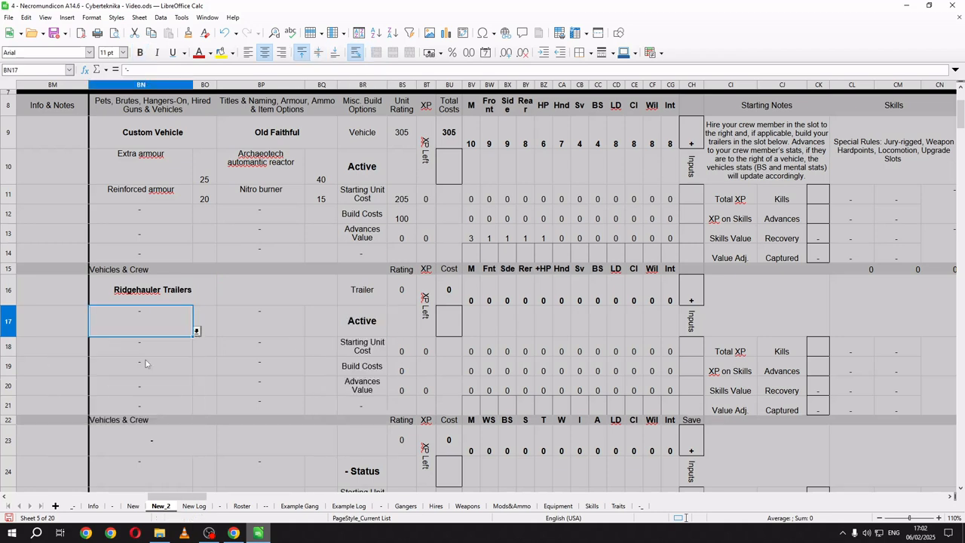
click(272, 329)
click(308, 331)
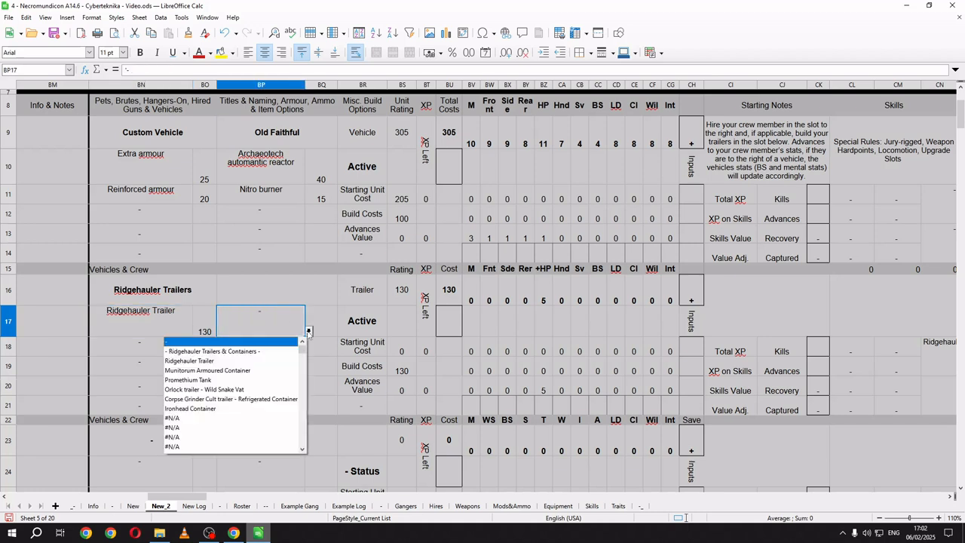
click(227, 380)
Step: Name the trailer "ConvoyyyyA" in the naming cell BP16
double_click(286, 295)
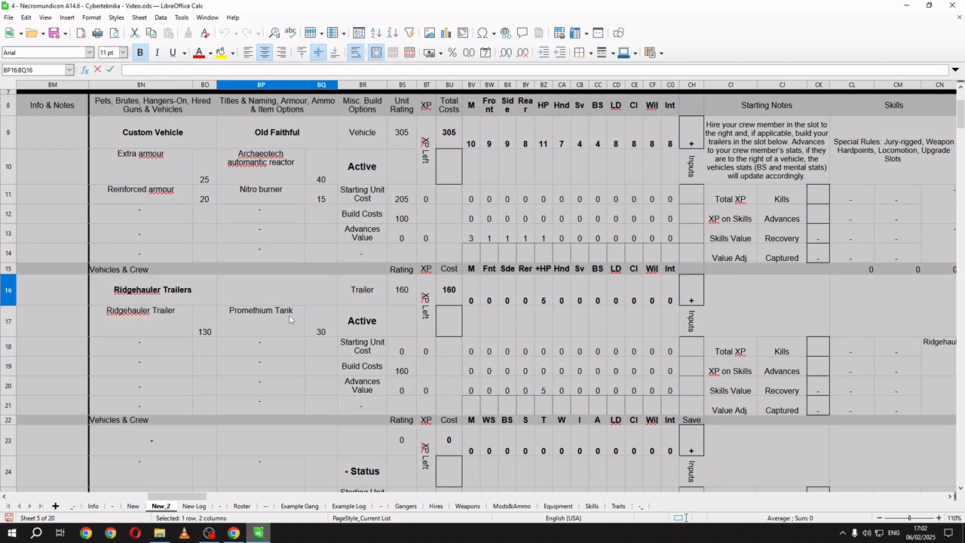
text(ConvoyyyyyA)
key(Return)
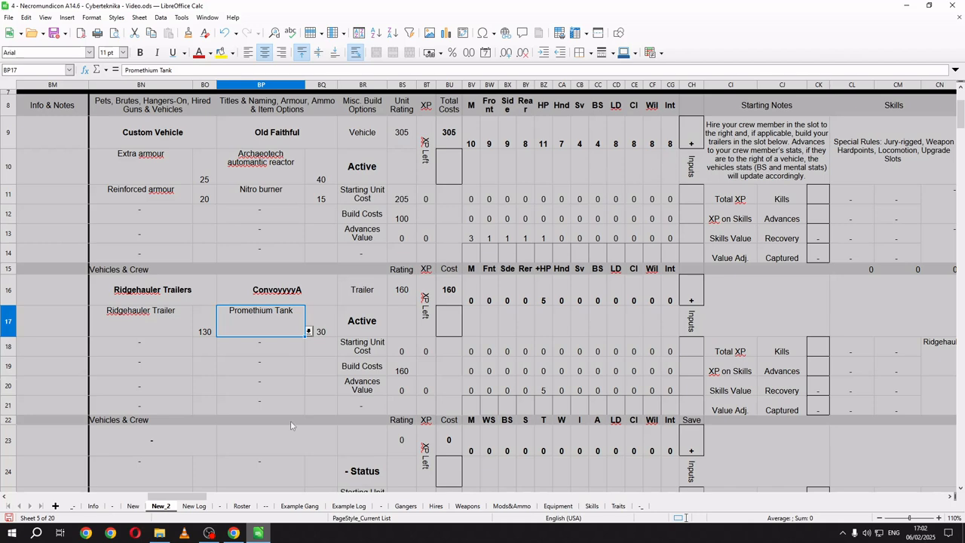
Step: Give the Scum Racer crew member a BS advance of -1 in cell DK10
drag(195, 497, 218, 499)
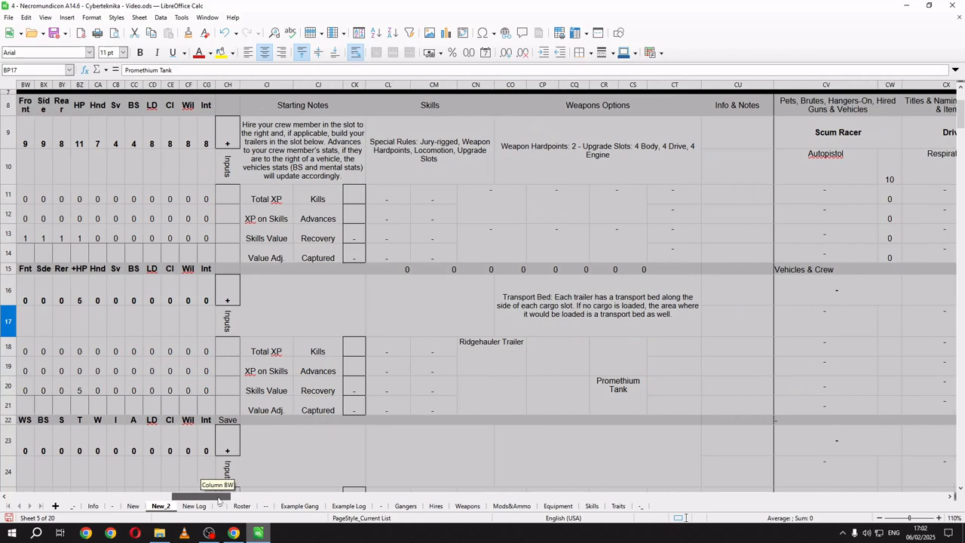
drag(232, 497, 266, 498)
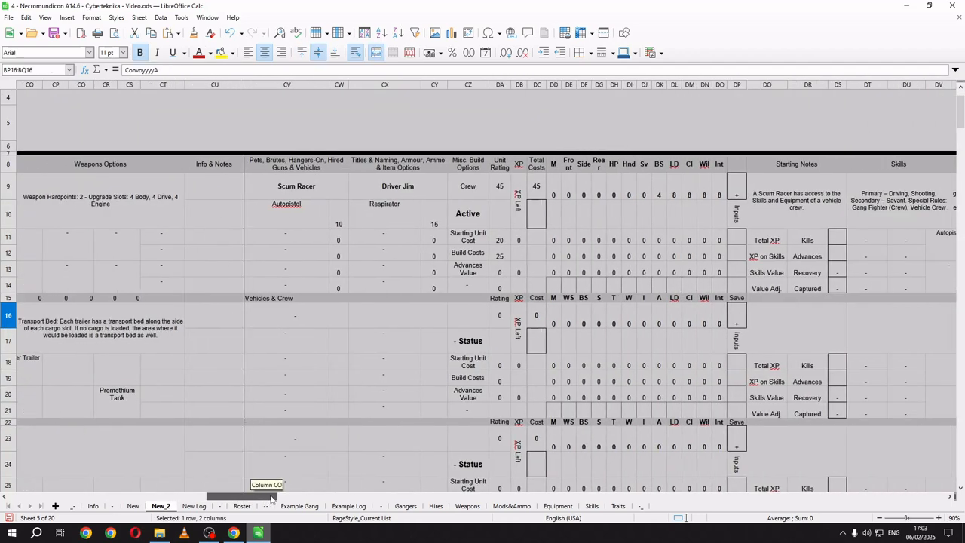
click(638, 213)
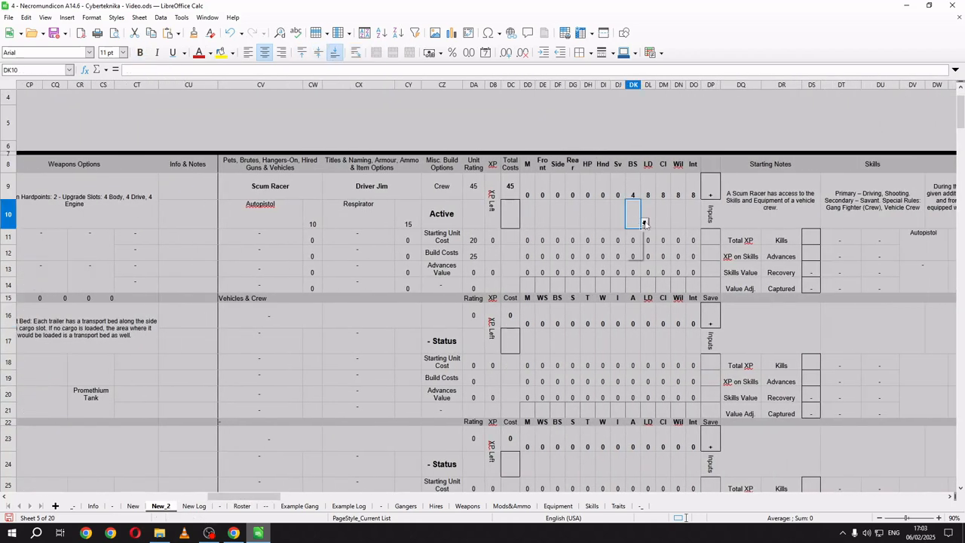
click(644, 224)
click(631, 243)
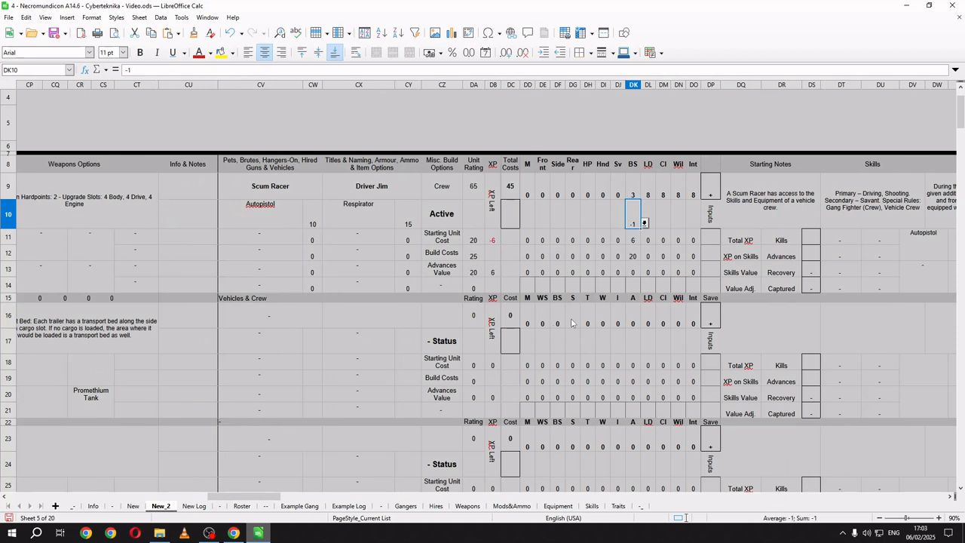
Step: Enter 10 as the Scum Racer's total XP in input cell DP11
click(709, 240)
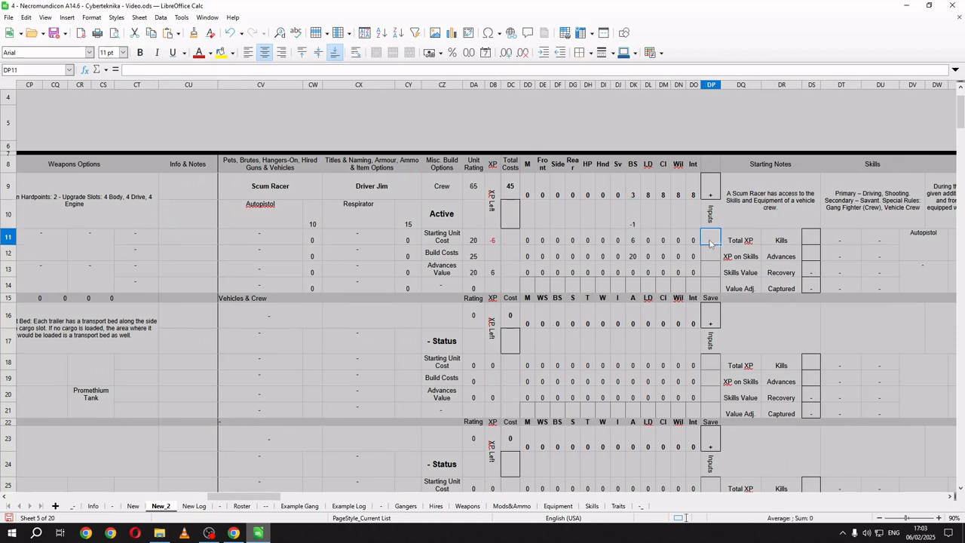
text(10)
key(Return)
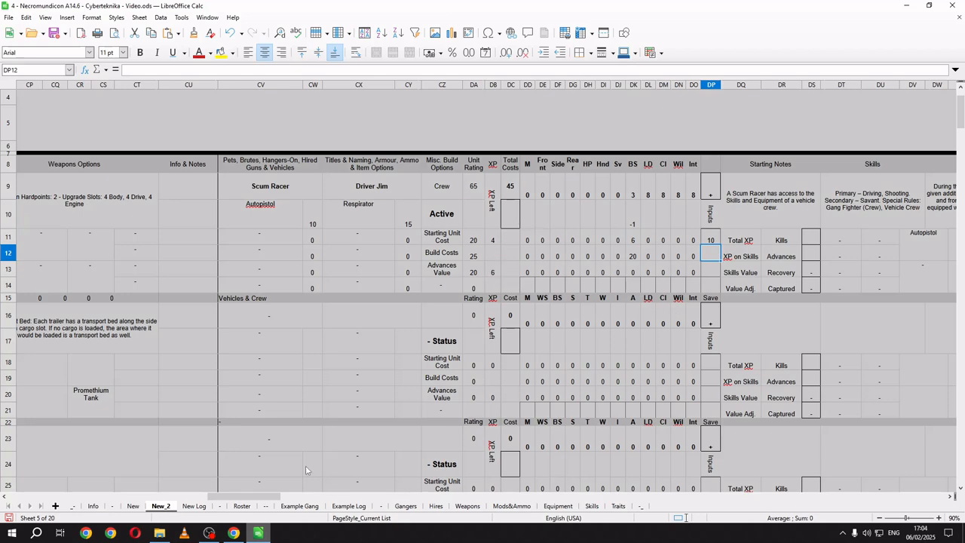
Step: Return to the custom vehicle's column and set the category selector in cell BN29, two slots below the trailer header, to Bounty Hunters
drag(252, 497, 194, 497)
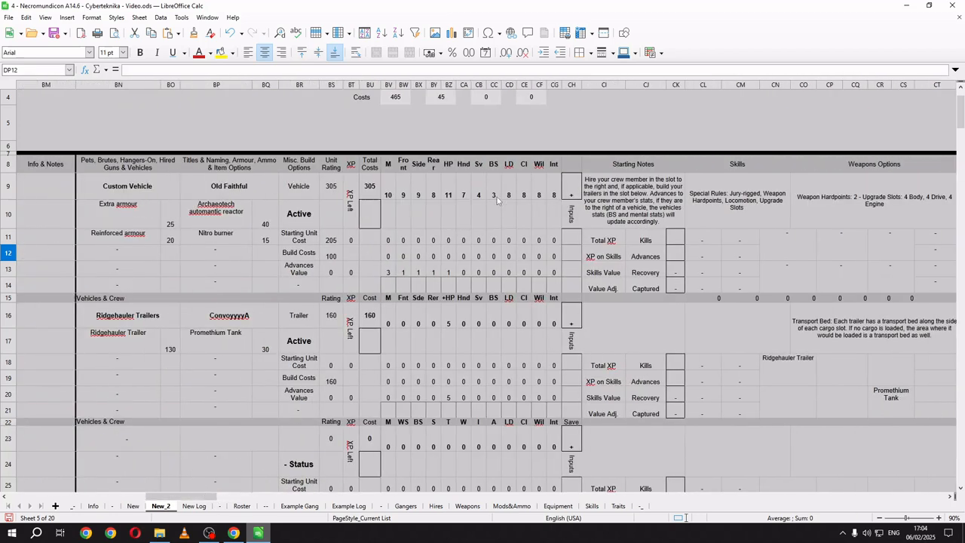
scroll(491, 224, down, 2)
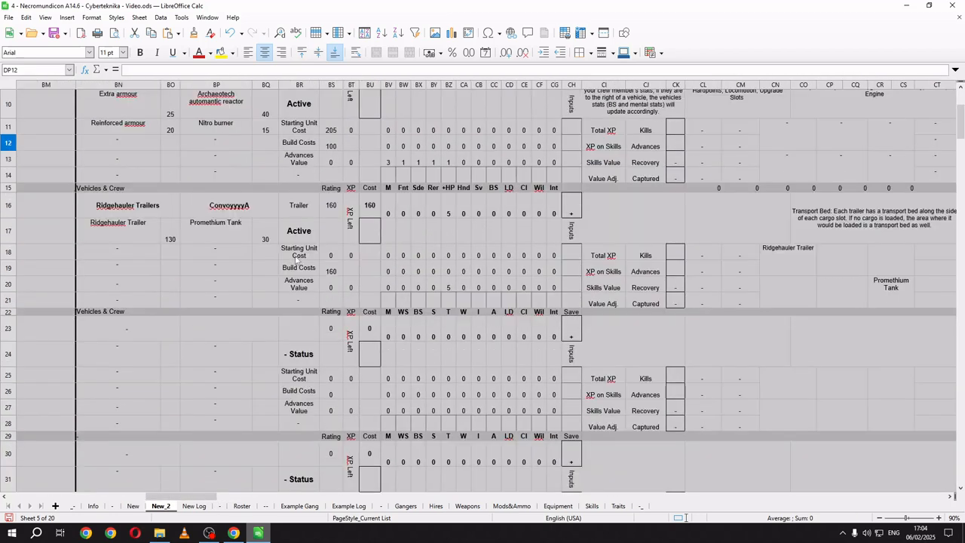
click(173, 326)
click(151, 437)
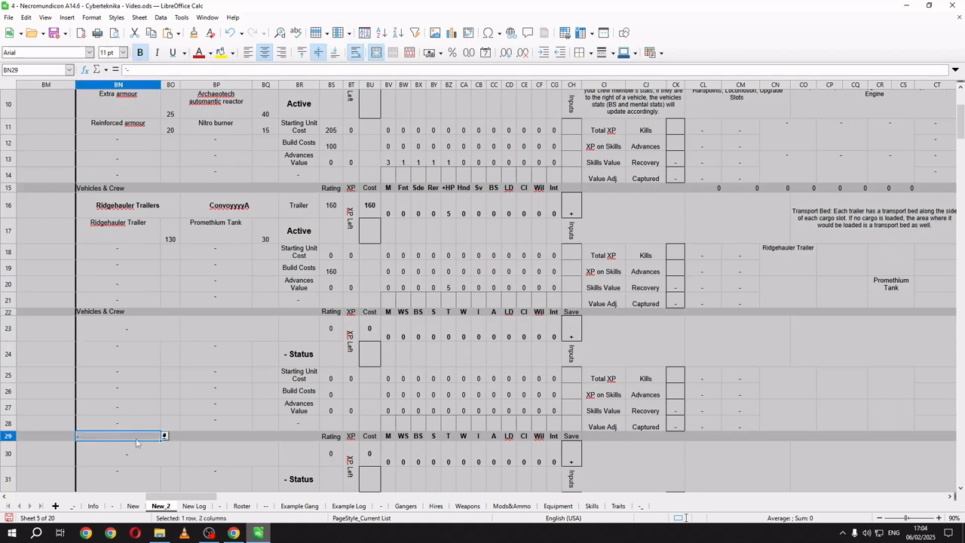
click(165, 435)
click(113, 456)
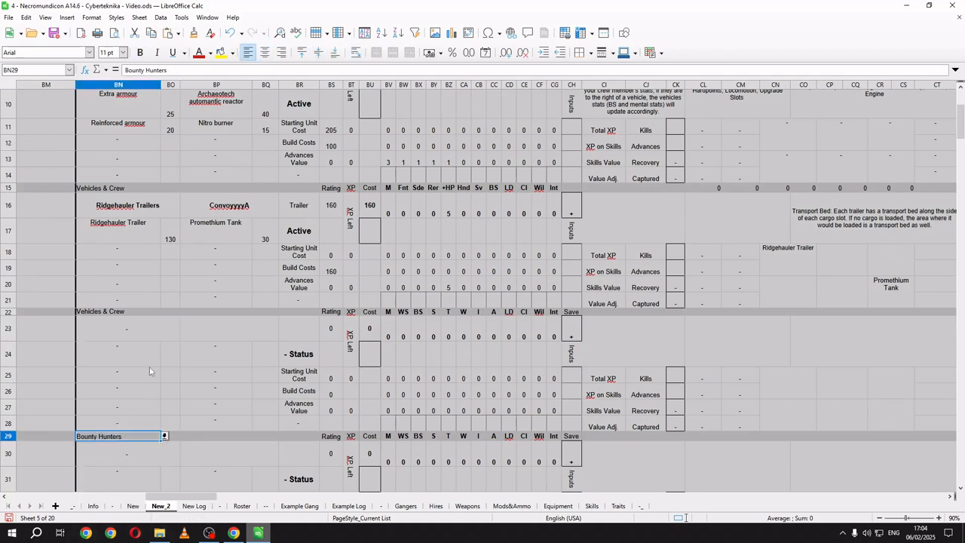
Step: Hire Bounty Hunter I in the slot at cell BN23 and set the status in BR24 to Active
click(155, 333)
click(184, 335)
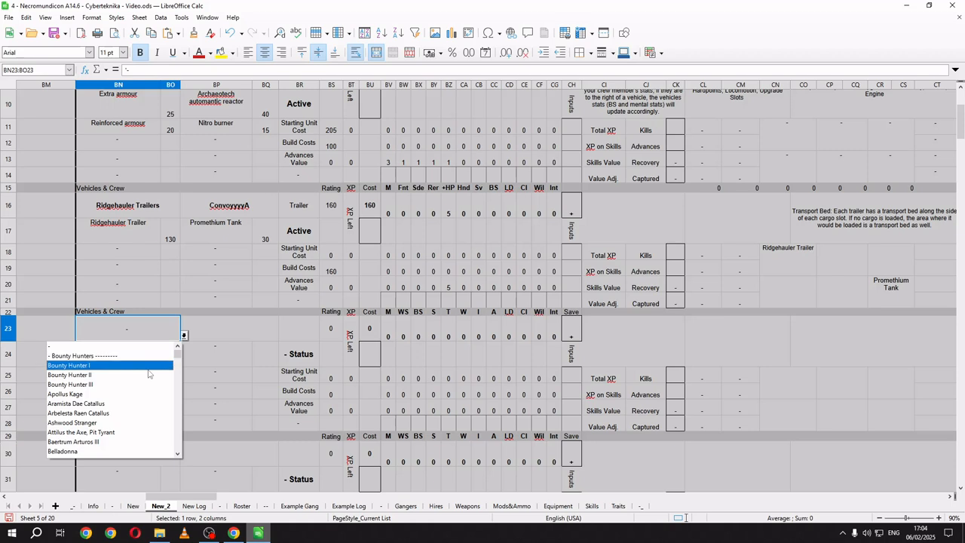
click(140, 365)
click(294, 359)
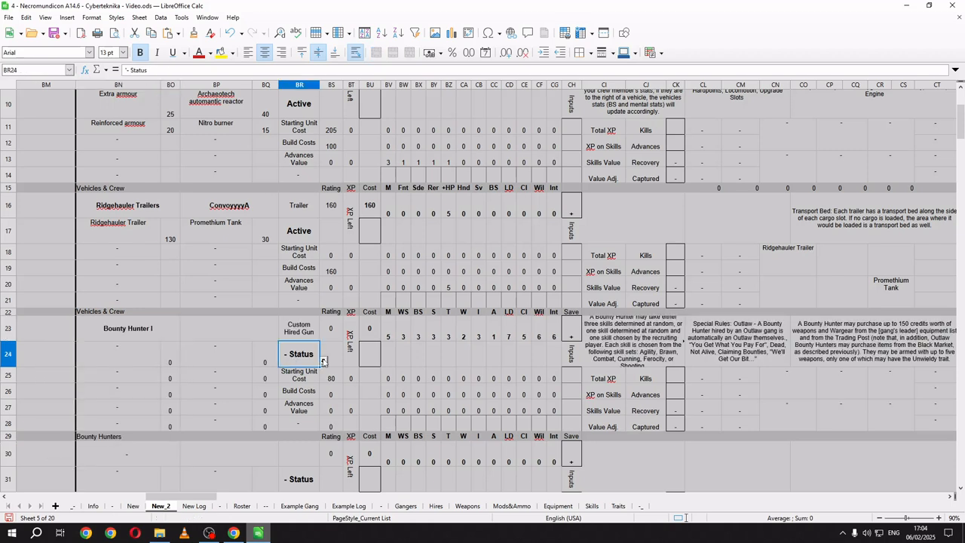
click(323, 362)
click(294, 382)
Step: Arm Bounty Hunter I with a Reclaimed Autogun in cell BN24 and a Chainaxe in BN25
click(157, 361)
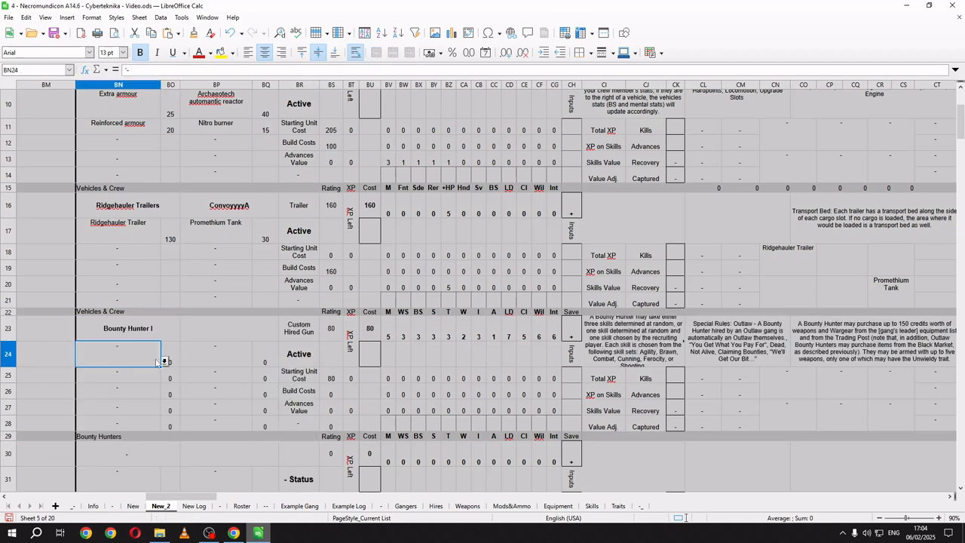
click(165, 362)
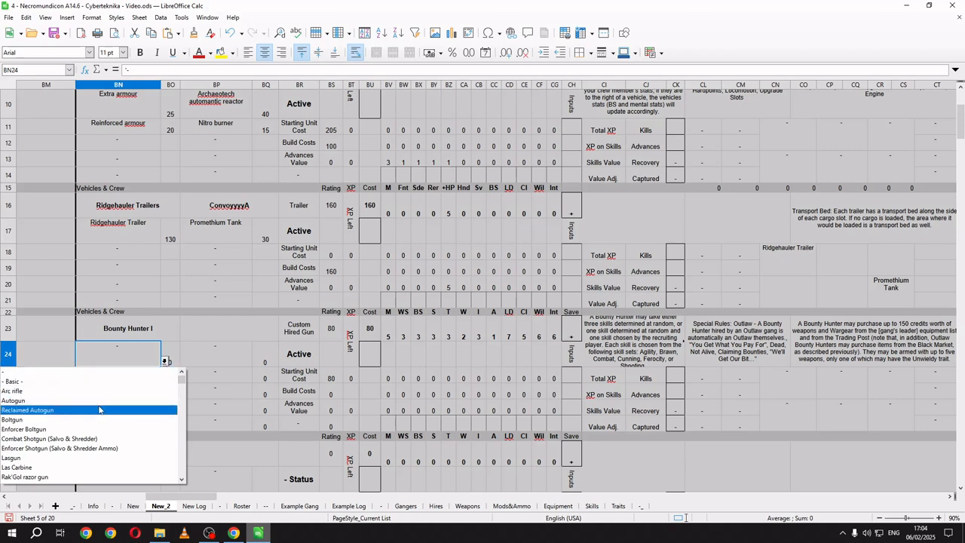
click(99, 409)
click(151, 375)
click(164, 376)
scroll(136, 430, down, 2)
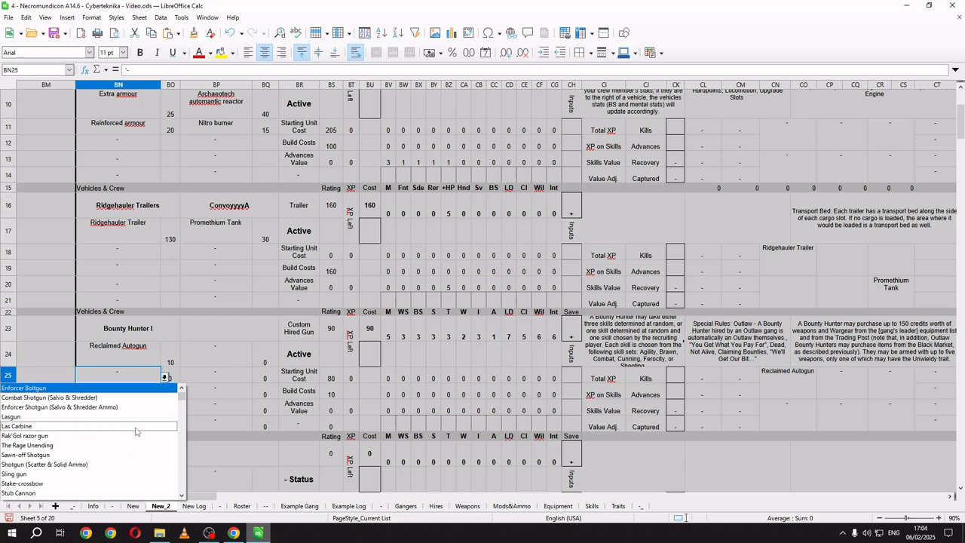
scroll(136, 431, down, 3)
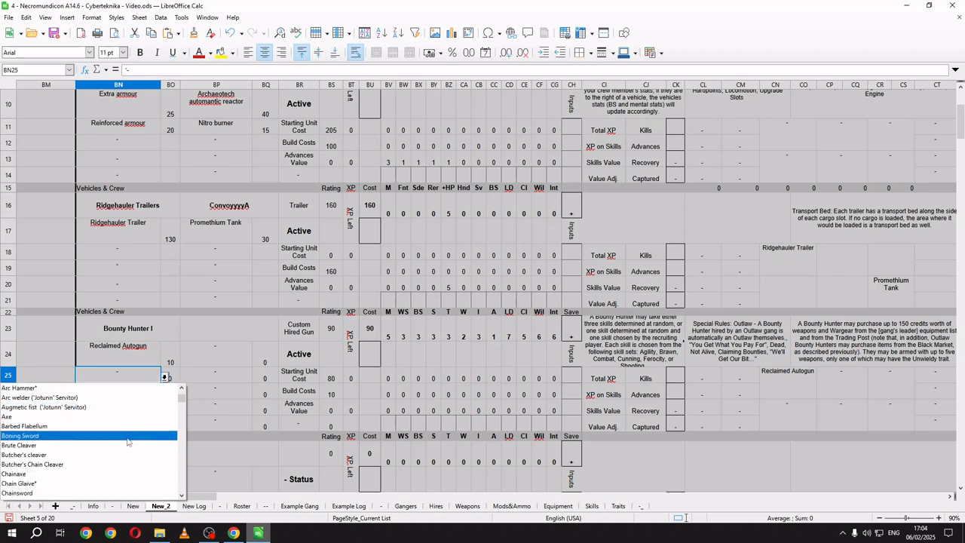
scroll(113, 458, down, 1)
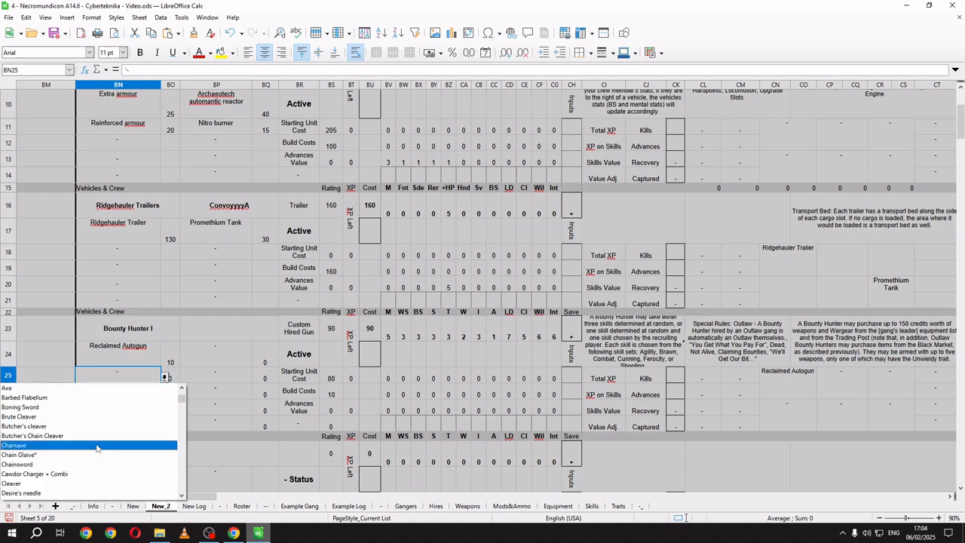
click(98, 445)
Step: Give Bounty Hunter I Mesh Armour in cell BP24
click(251, 361)
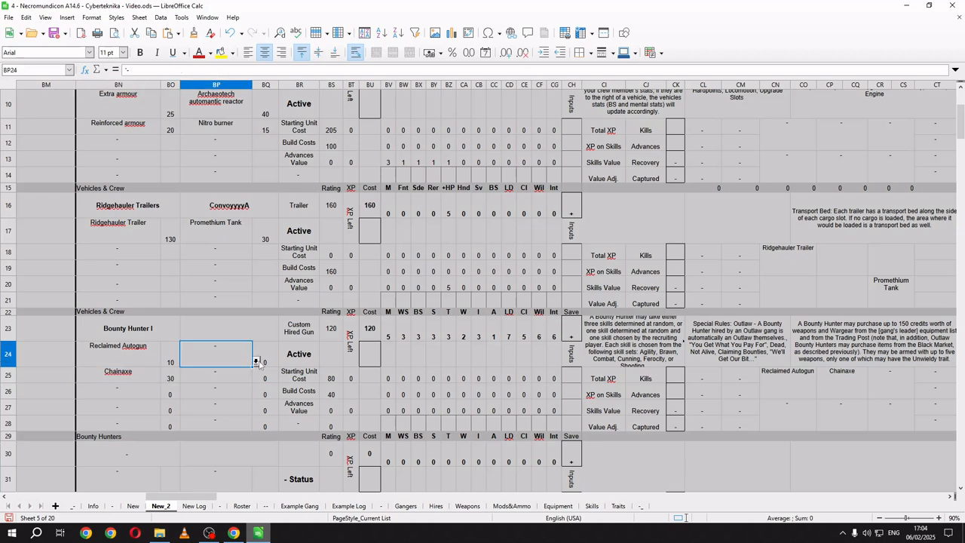
click(256, 361)
scroll(187, 416, down, 10)
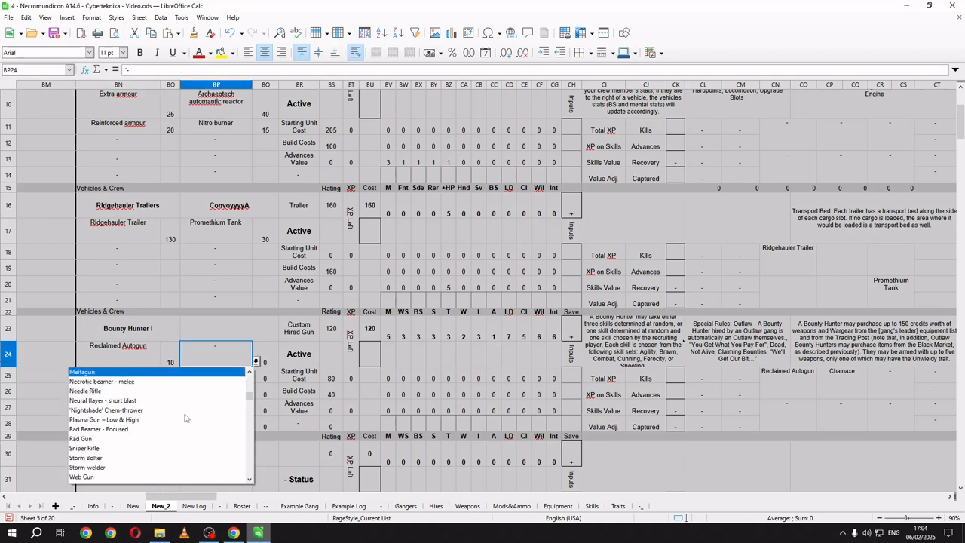
click(197, 373)
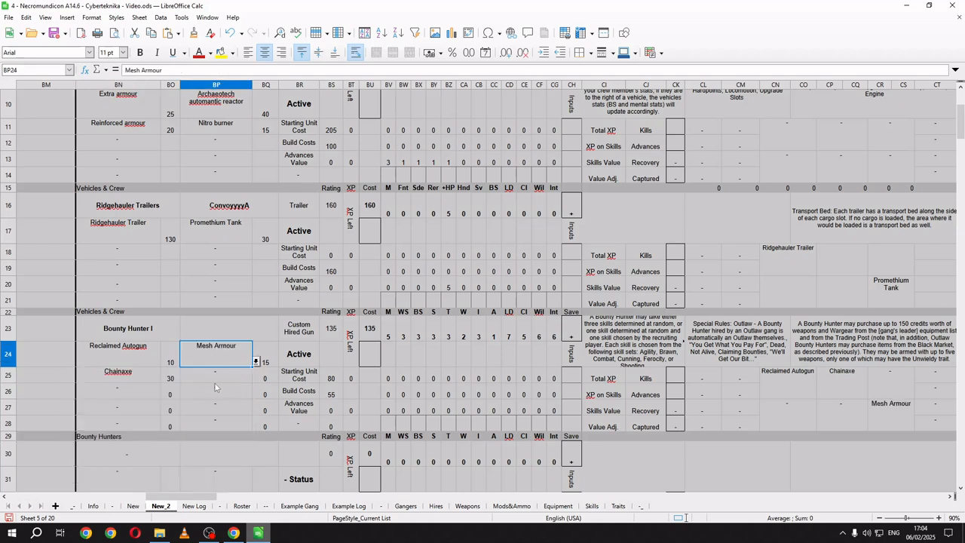
Step: Change the Bounty Hunter's status in cell BR24 to 1st Hire, to Available 2nd, and finally to 2nd Hire
click(315, 353)
click(323, 362)
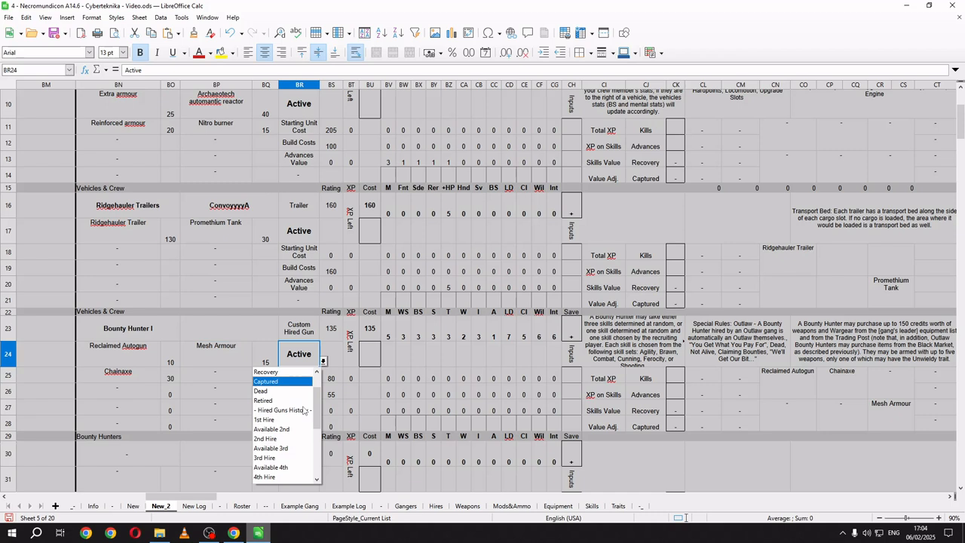
click(279, 419)
click(323, 362)
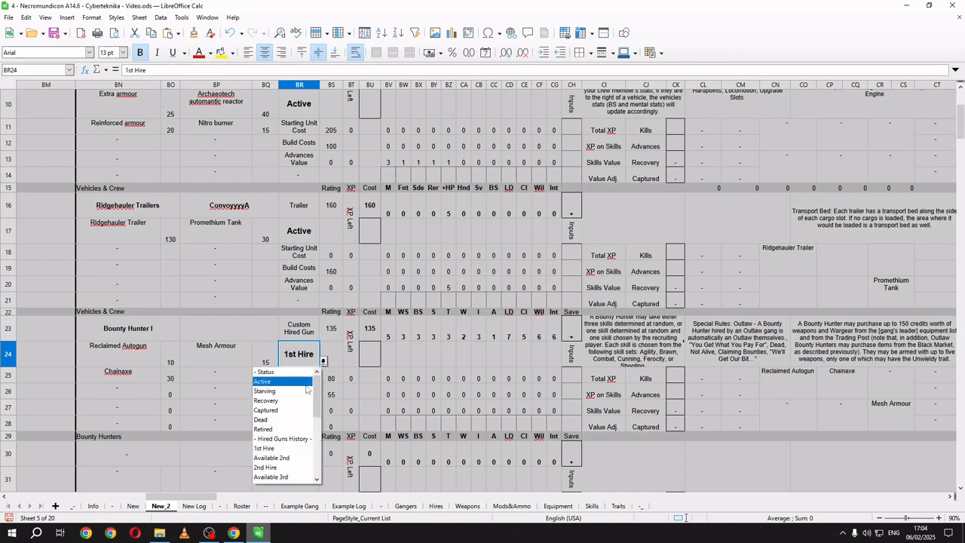
click(283, 458)
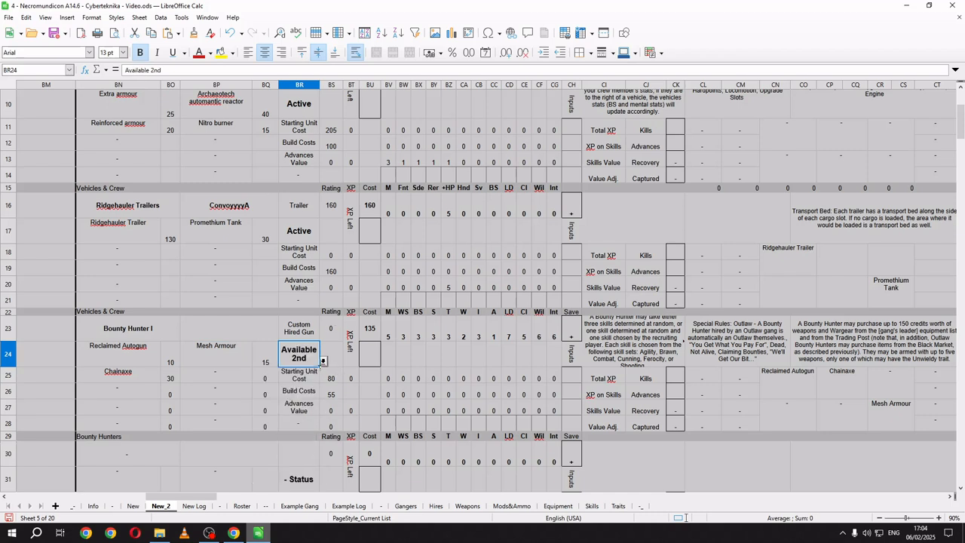
click(323, 362)
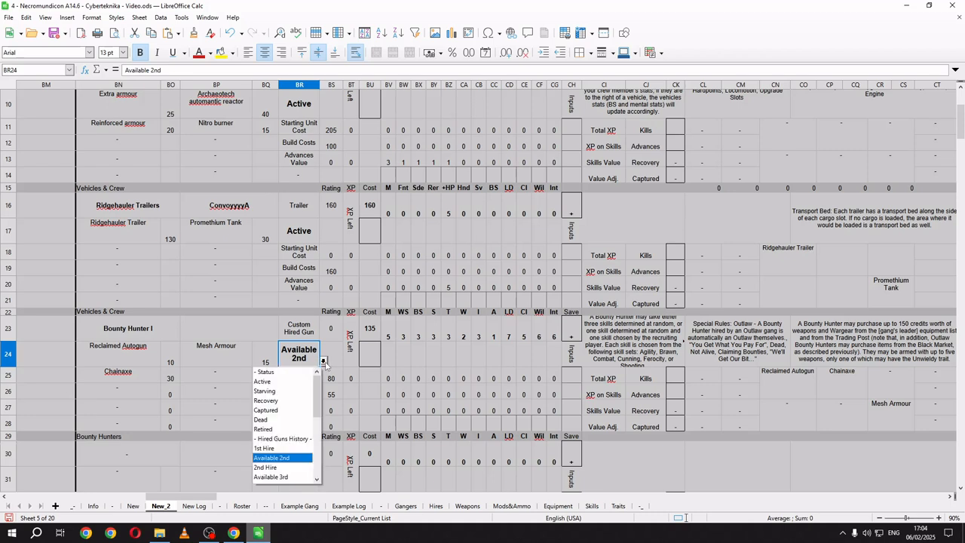
click(284, 468)
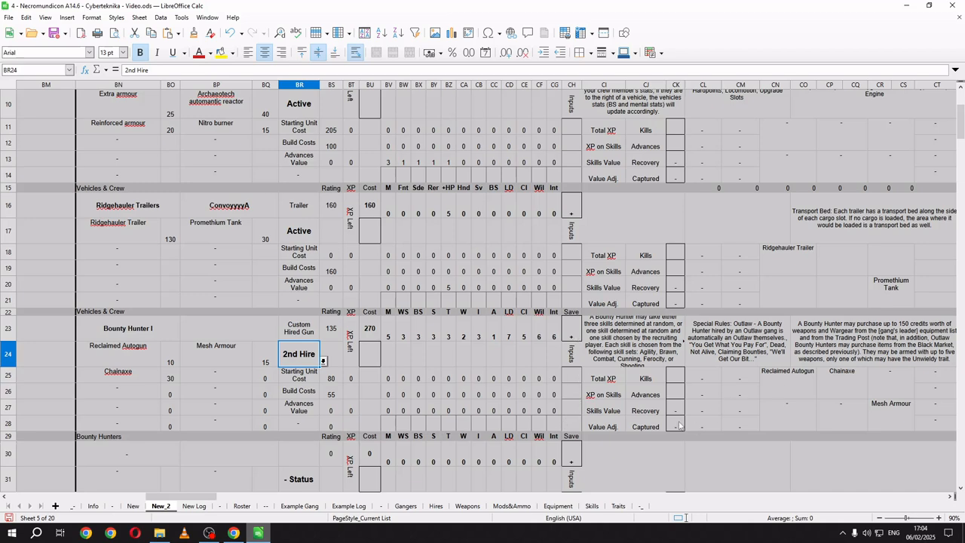
Step: Open the Roster sheet and review the cards of the gang's fighters, vehicle, crew and trailer
click(880, 518)
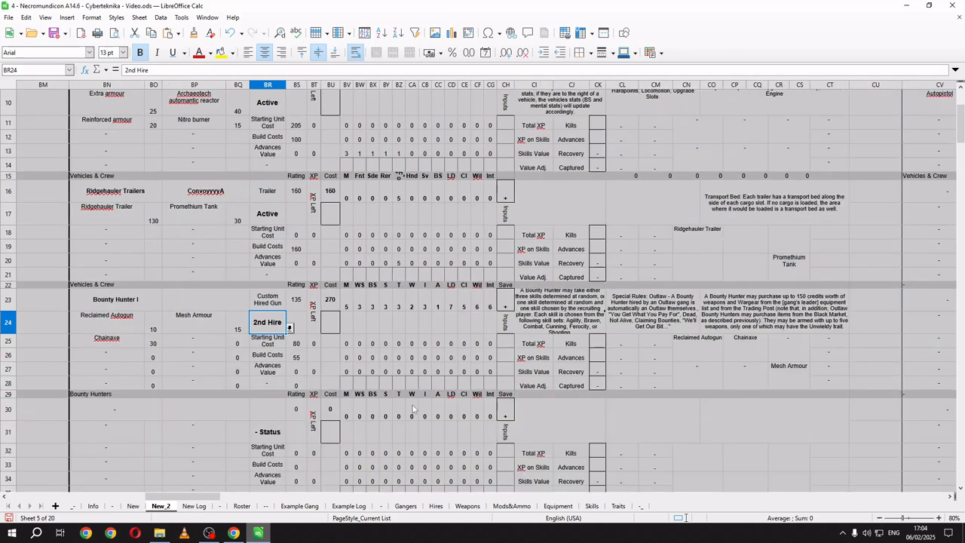
scroll(384, 406, up, 1)
scroll(382, 406, up, 1)
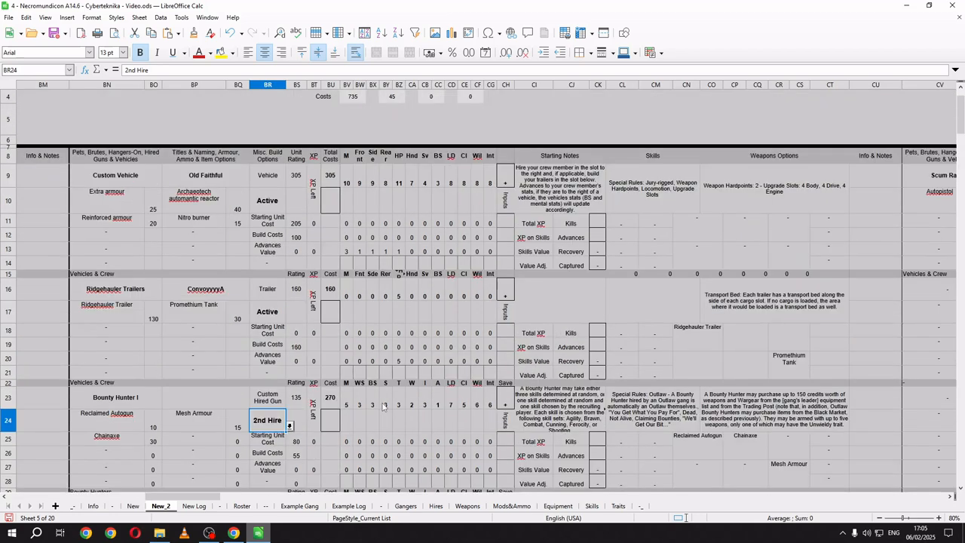
click(243, 508)
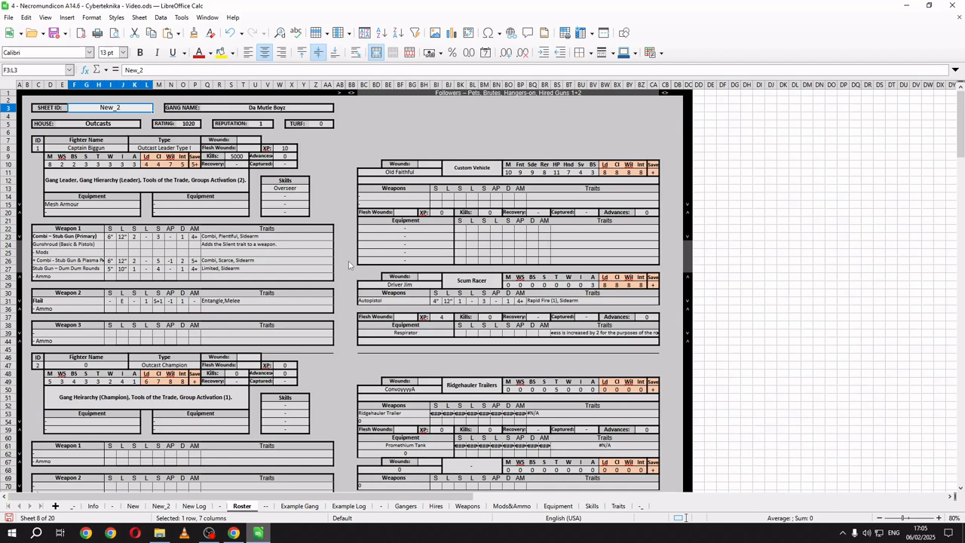
scroll(348, 261, down, 5)
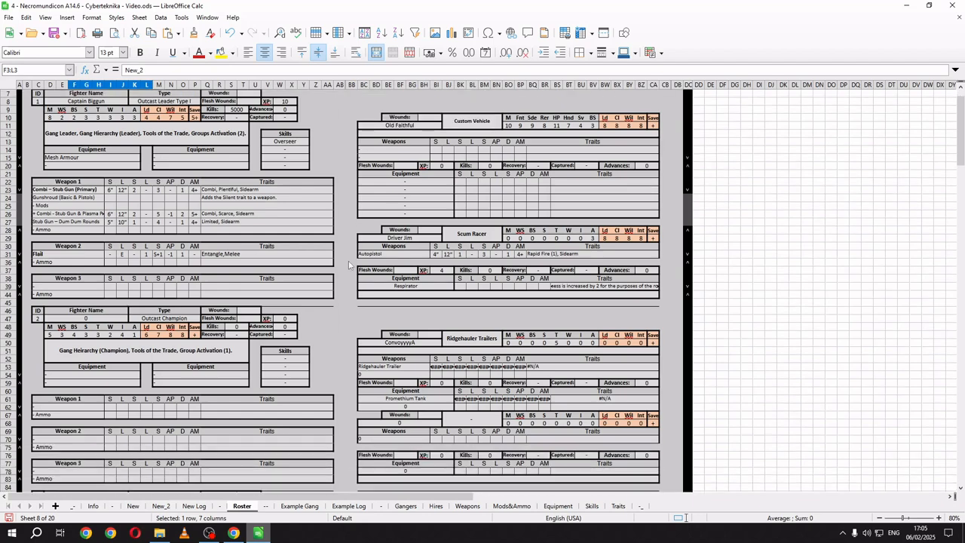
scroll(348, 264, up, 5)
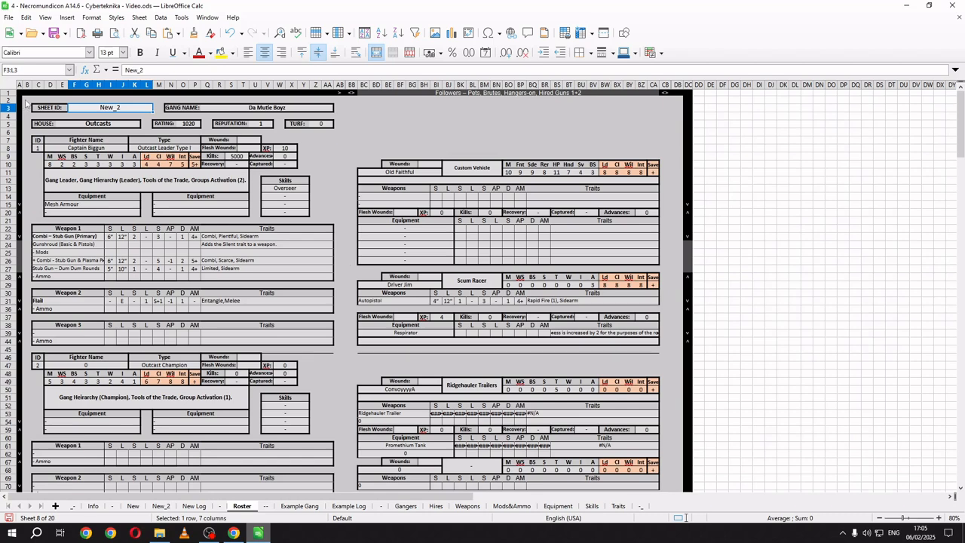
Step: Select the range B2:DB212 on the Roster sheet, covering the gang header and the fighter, vehicle and hired gun cards
drag(25, 102, 679, 467)
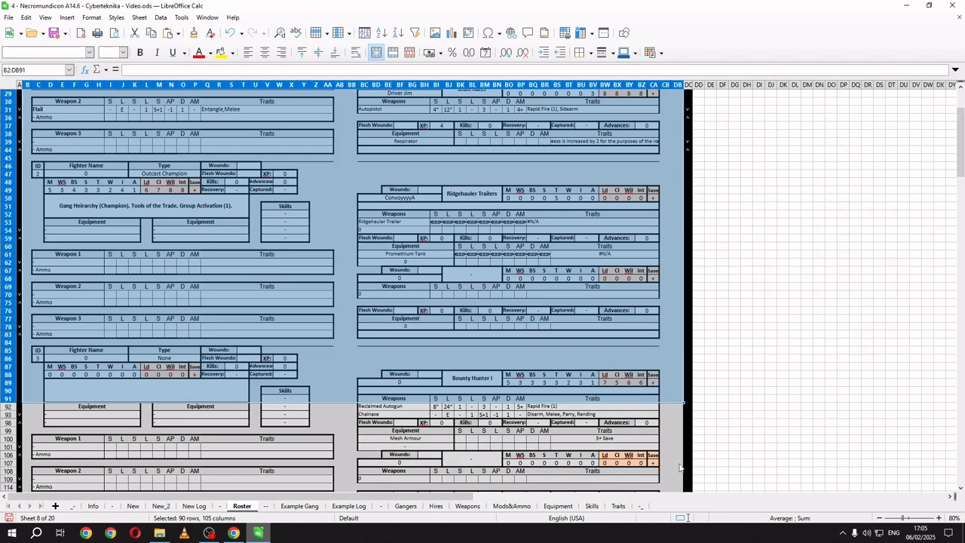
scroll(679, 468, down, 15)
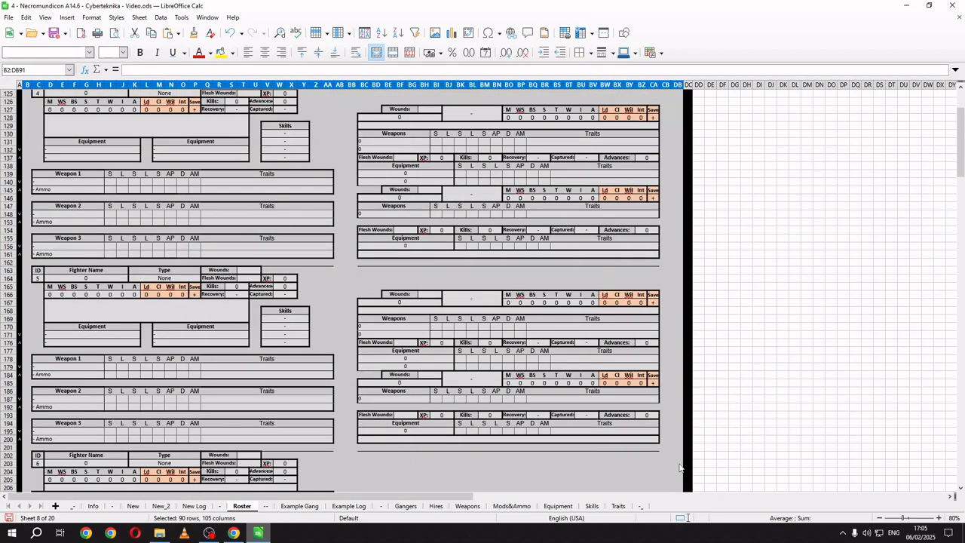
scroll(679, 467, down, 3)
shift+click(679, 468)
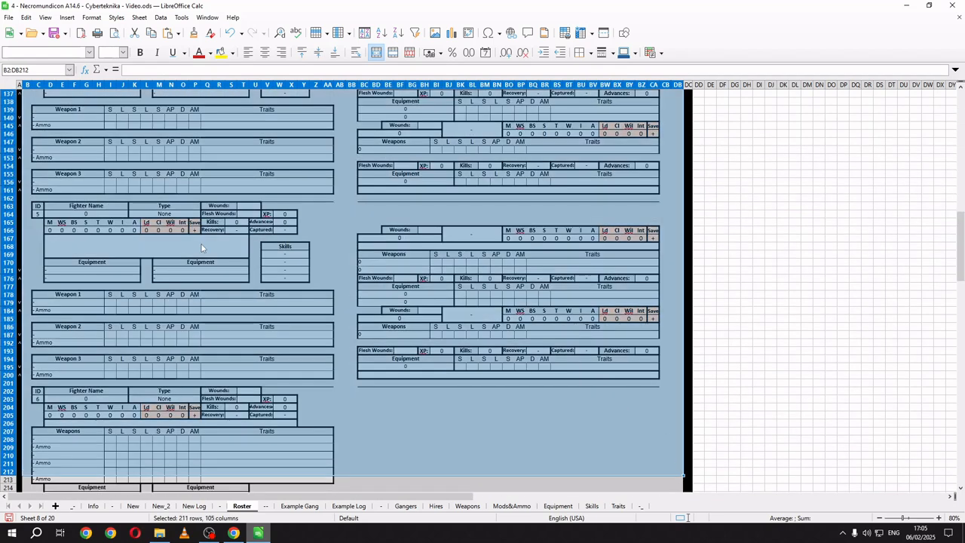
Step: Export only the selected roster range as the PNG image 4 - Necromundicon A14.6 - Cyberteknika - Video.png with the default PNG options
click(8, 16)
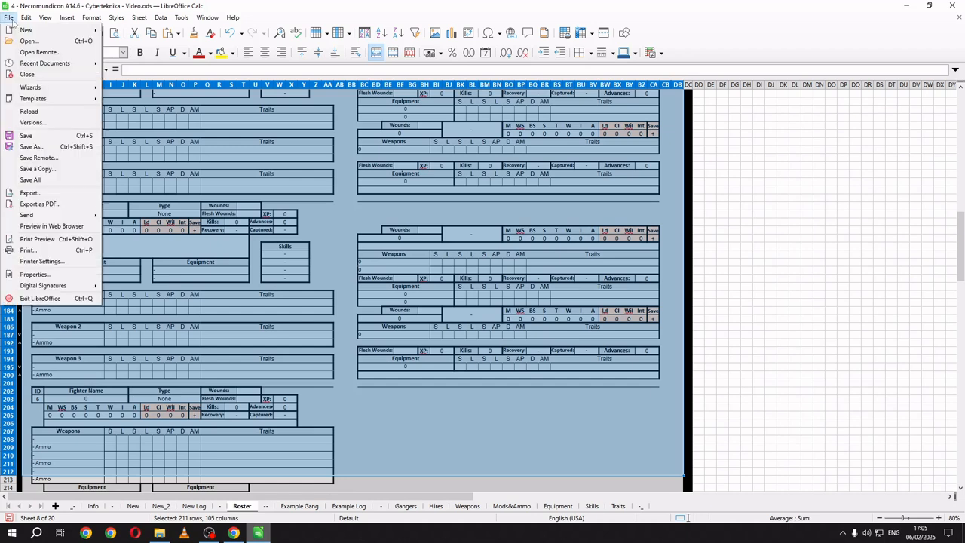
click(32, 193)
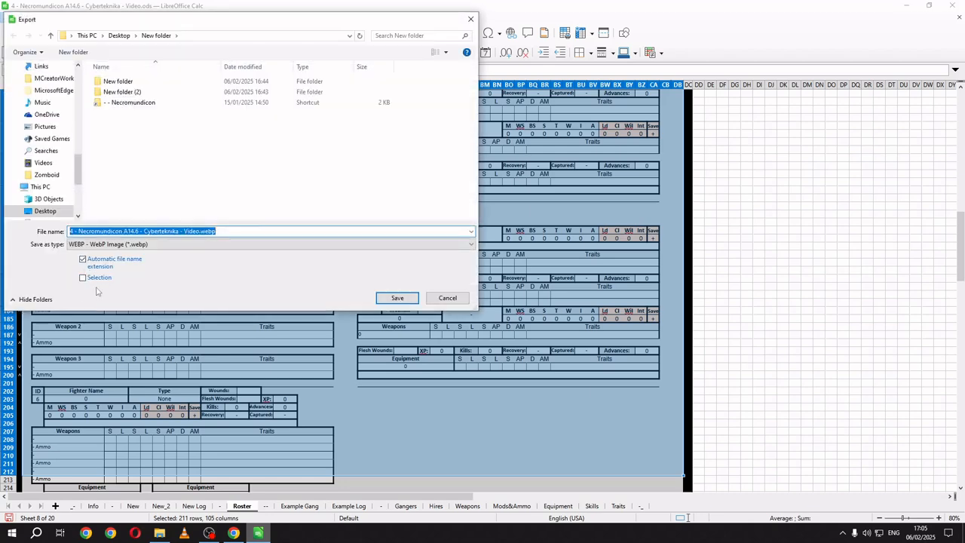
click(84, 283)
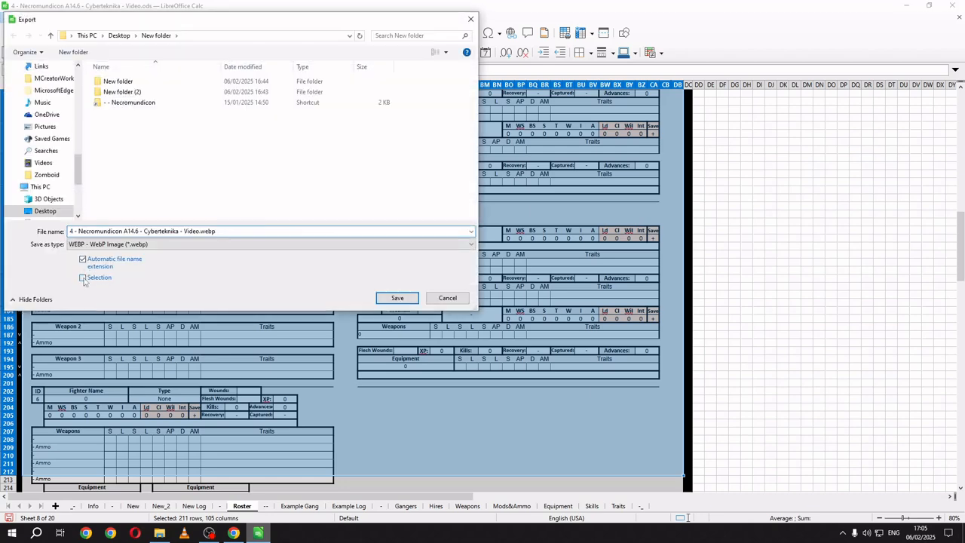
click(352, 246)
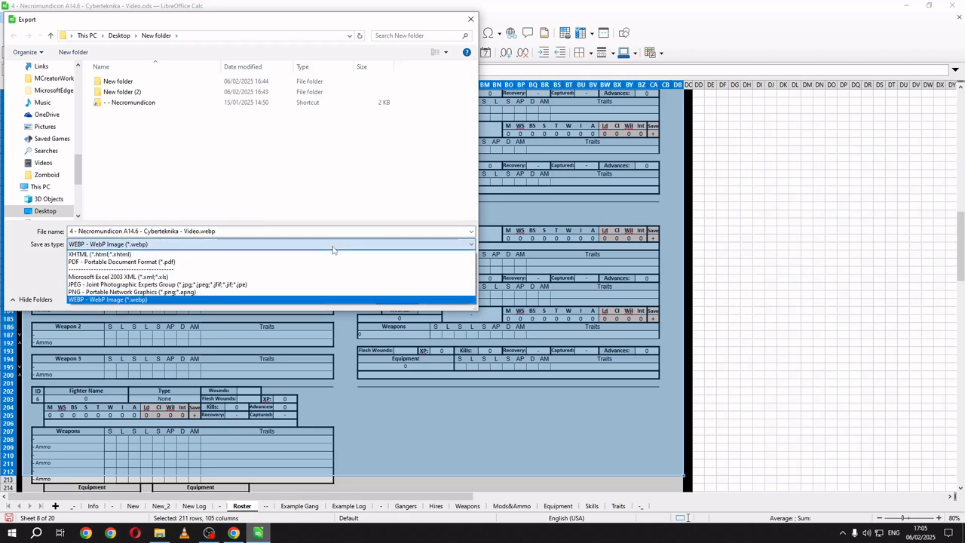
click(200, 293)
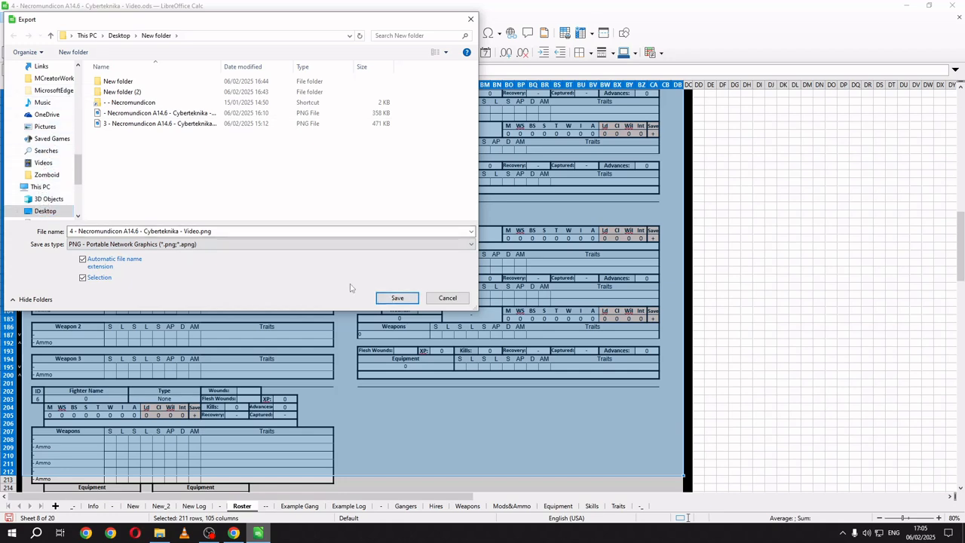
click(392, 298)
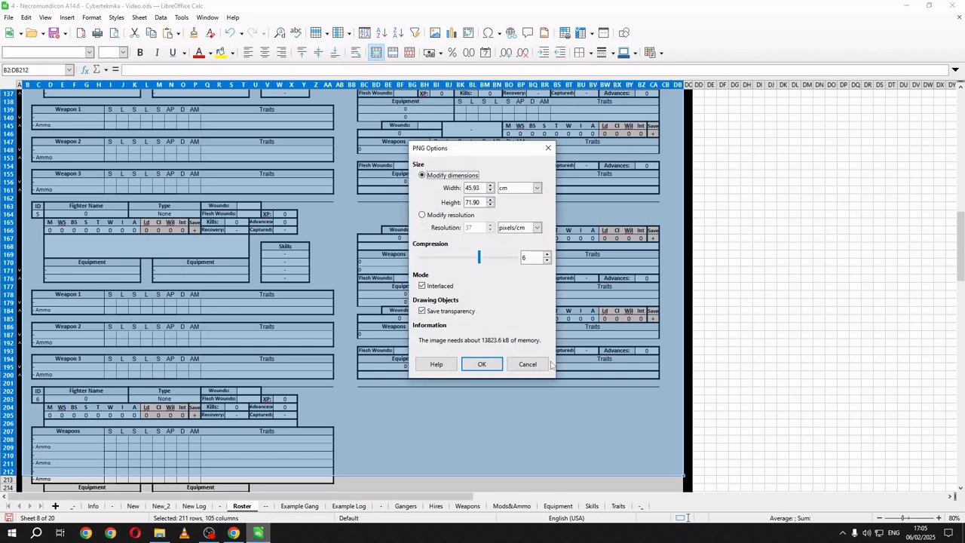
click(483, 365)
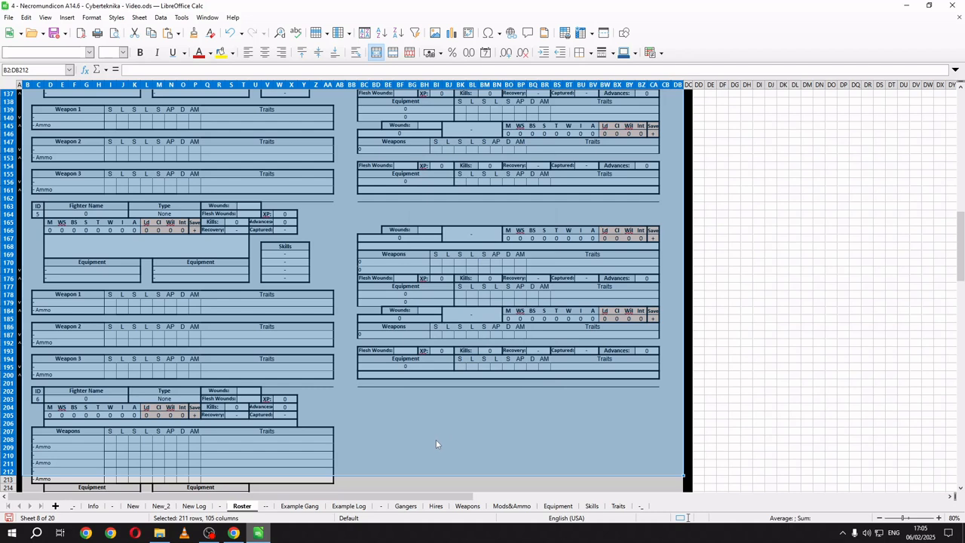
Step: Switch to File Explorer, open 3 - Necromundicon A14.6 - Cyberteknika - Copy.png full-screen and examine its gang header and leader card
click(159, 532)
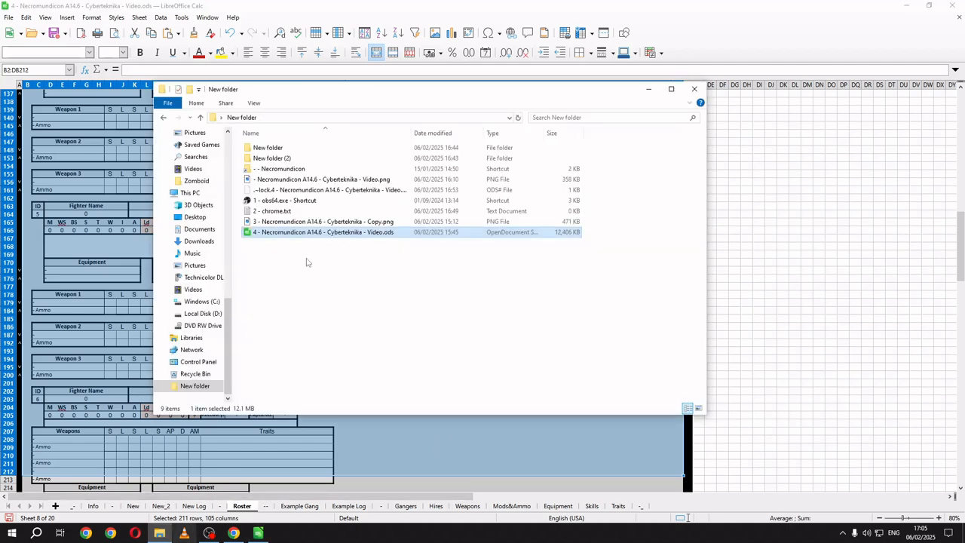
click(291, 223)
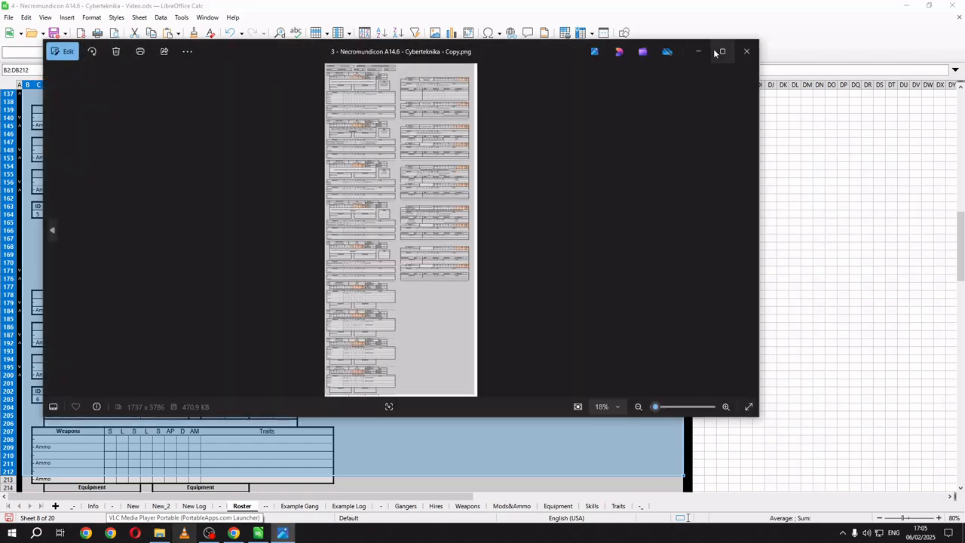
click(723, 51)
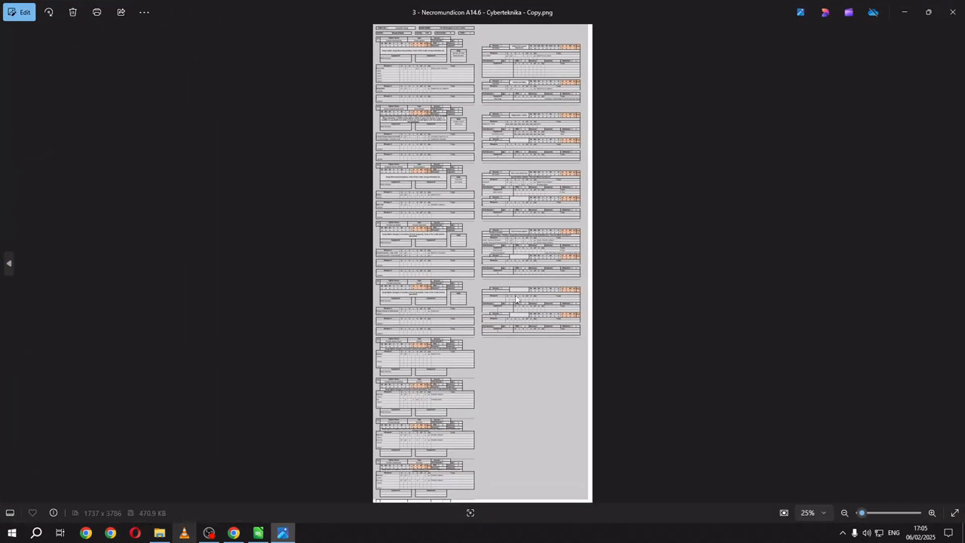
scroll(476, 203, up, 5)
drag(476, 203, 473, 485)
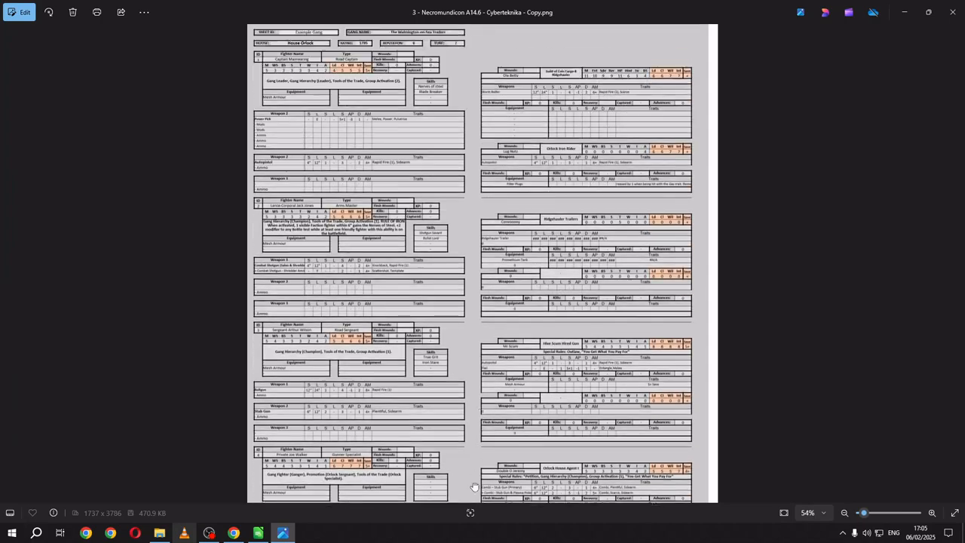
scroll(496, 222, up, 5)
drag(454, 93, 470, 398)
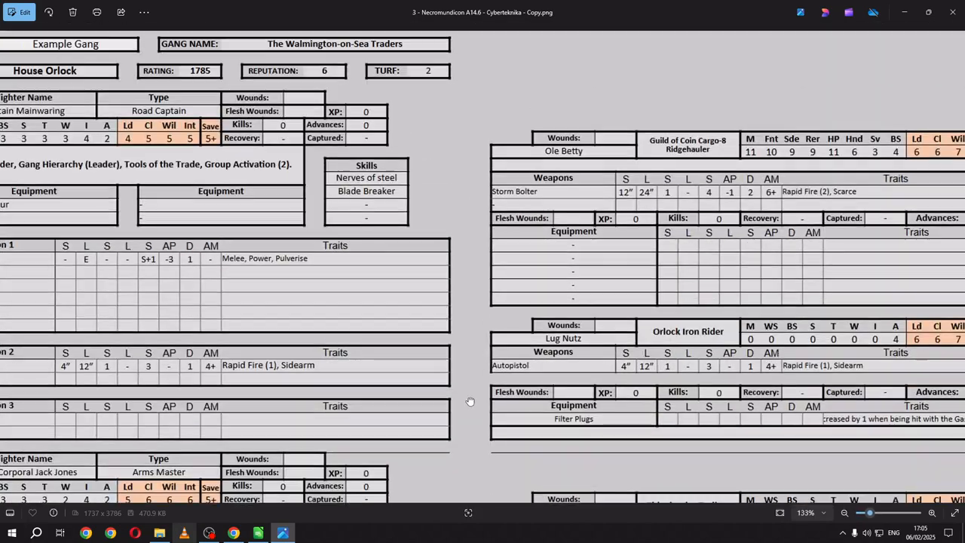
scroll(450, 297, down, 2)
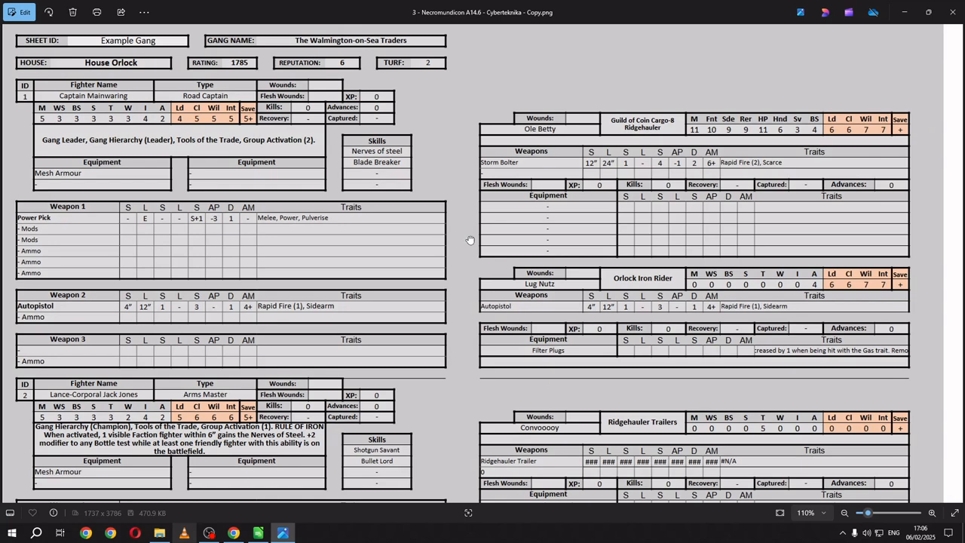
Step: Examine the remaining fighter, vehicle, trailer and hired gun cards down to the end of the exported example roster image
drag(470, 240, 473, 155)
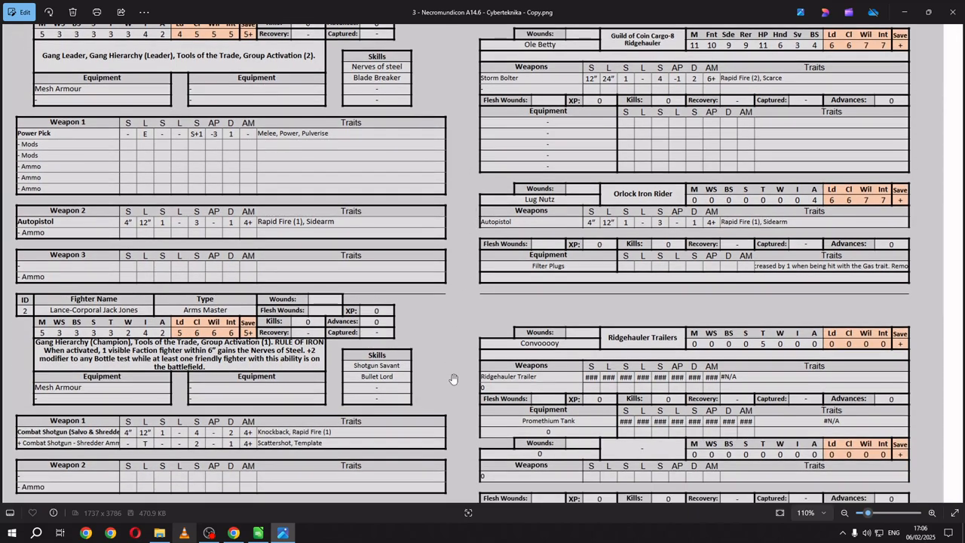
drag(453, 378, 454, 191)
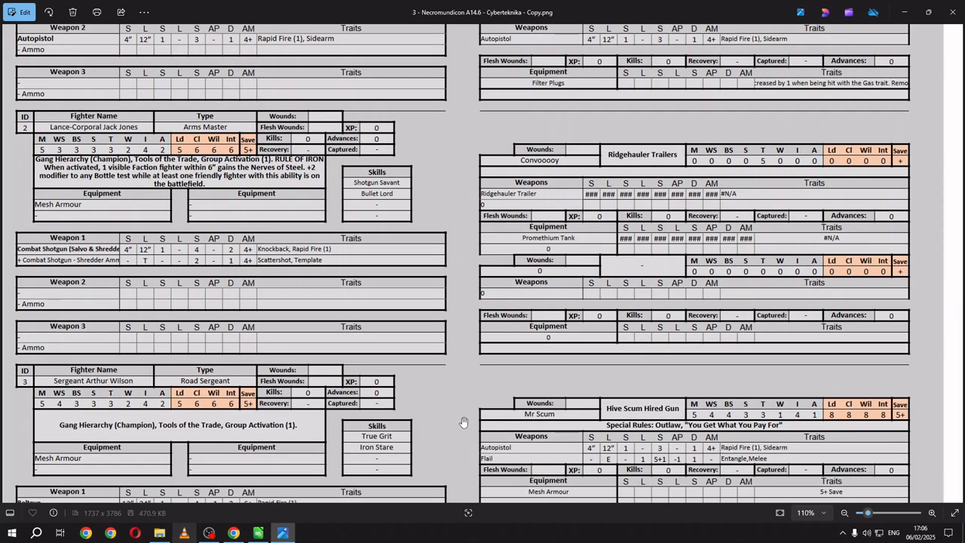
drag(464, 422, 466, 217)
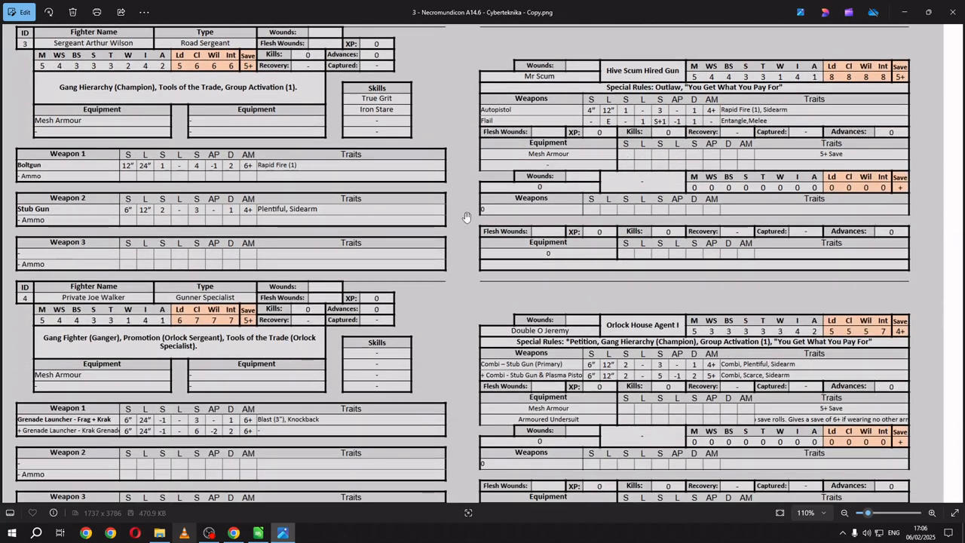
drag(464, 421, 474, 130)
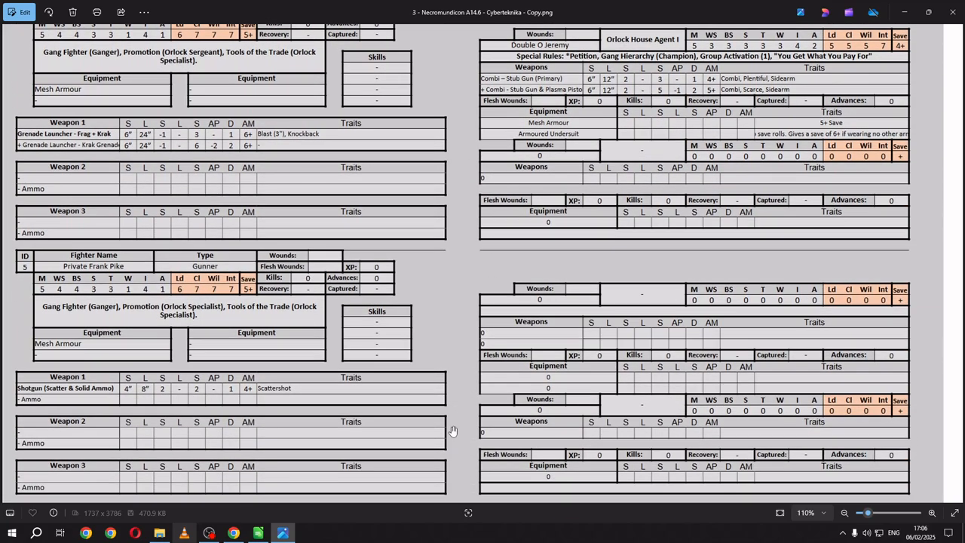
drag(460, 448, 490, 193)
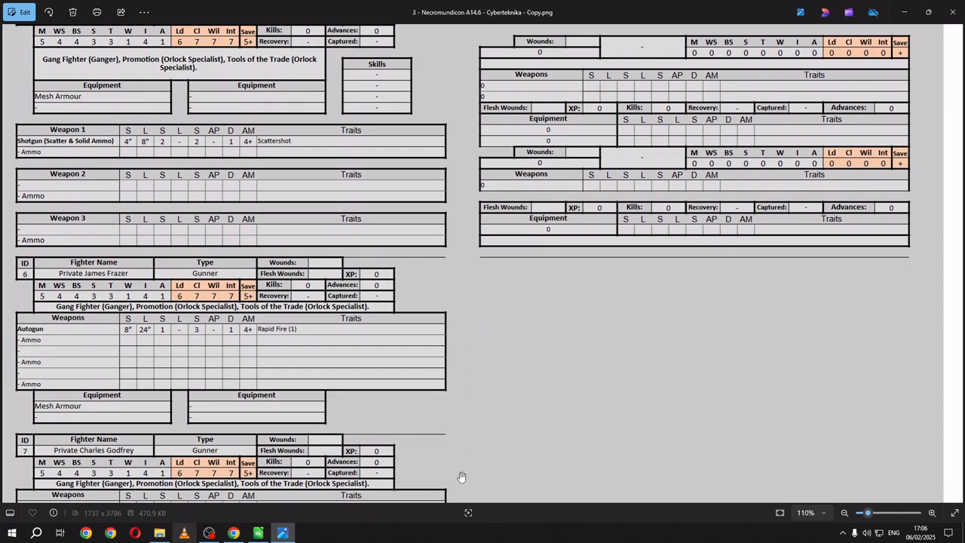
drag(459, 475, 468, 218)
drag(474, 460, 489, 225)
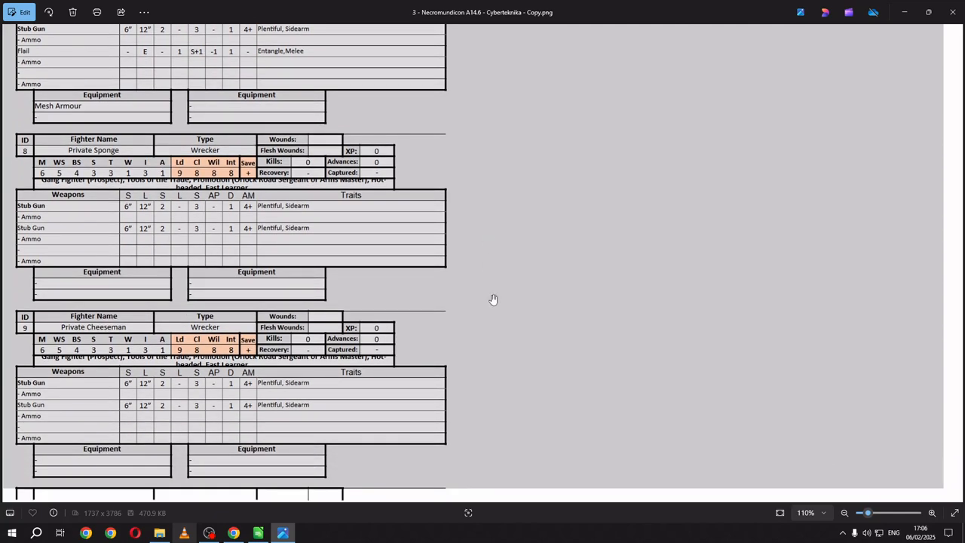
Step: Close the roster image and its folder, and return to the New_2 sheet in LibreOffice Calc
click(952, 12)
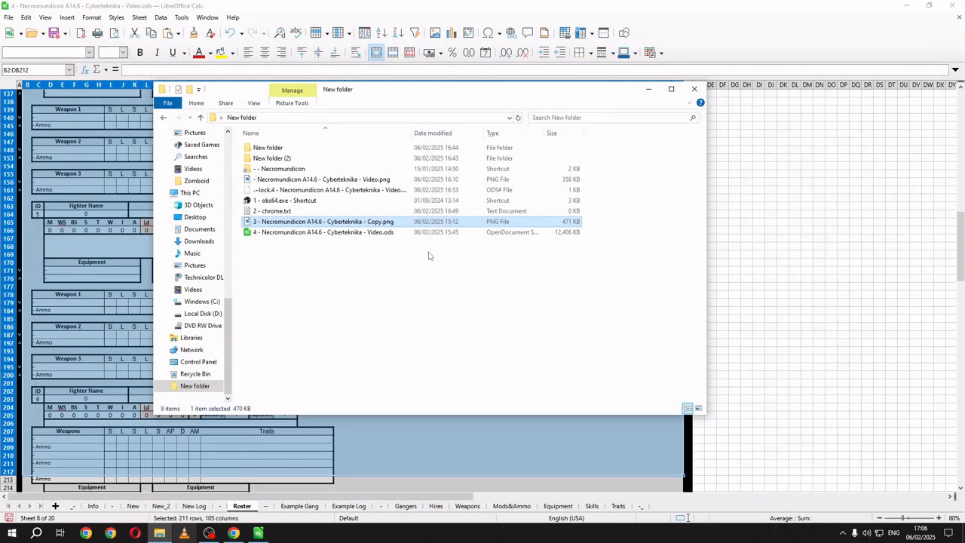
click(694, 89)
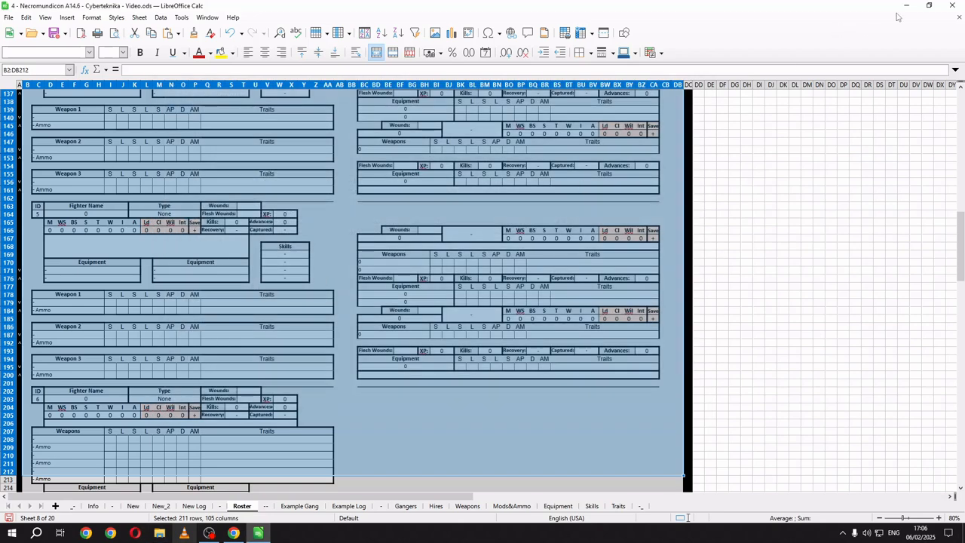
click(160, 506)
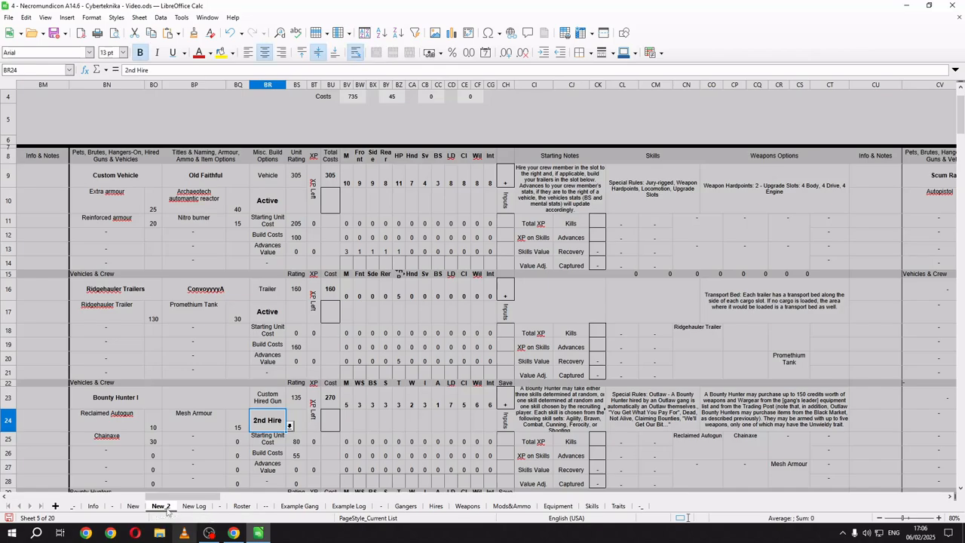